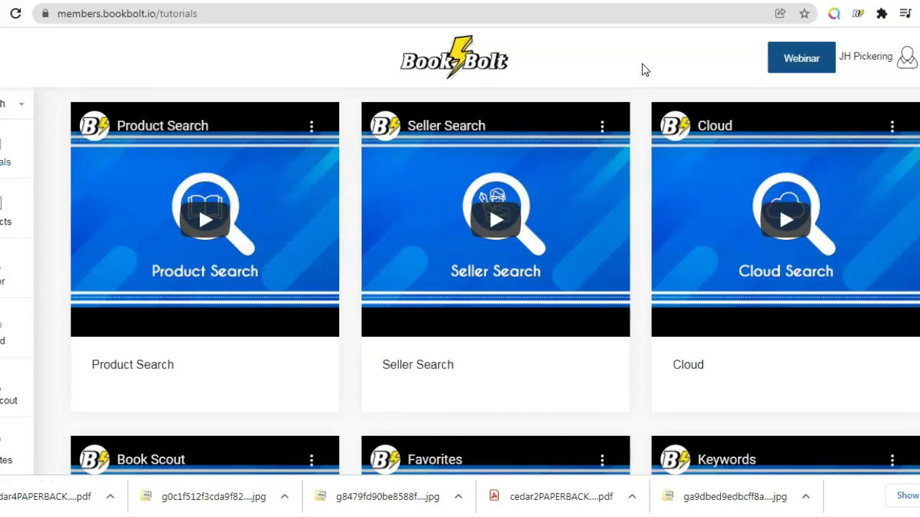
Show the Book Bolt Lister entry among the account's tools and open the extension's Profiles page
left_click(686, 80)
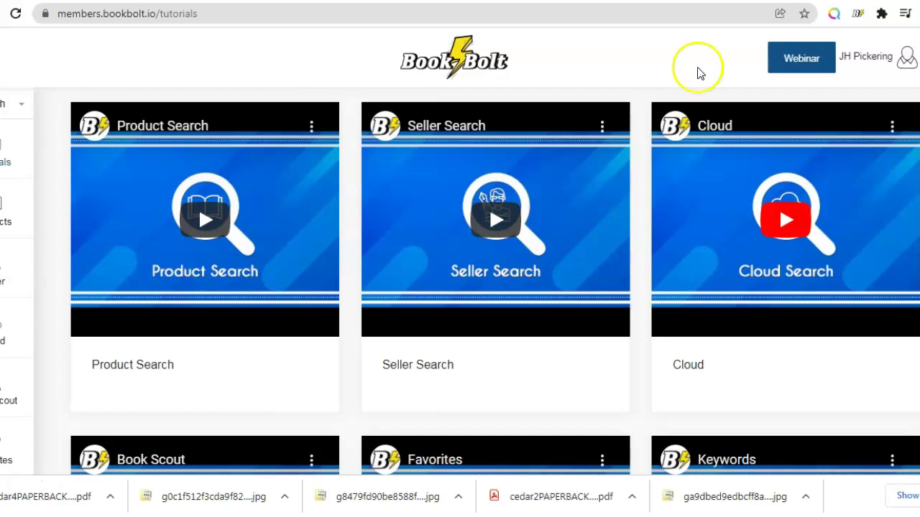
left_click(907, 66)
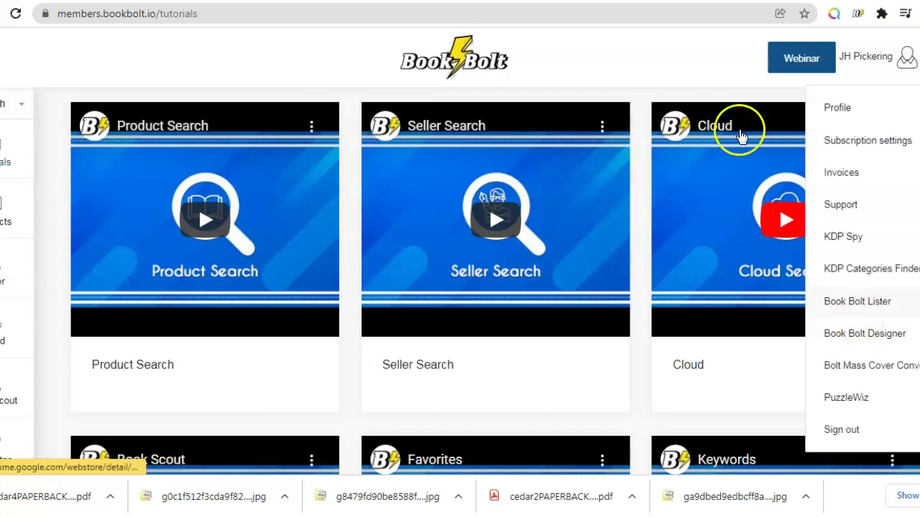
left_click(647, 1)
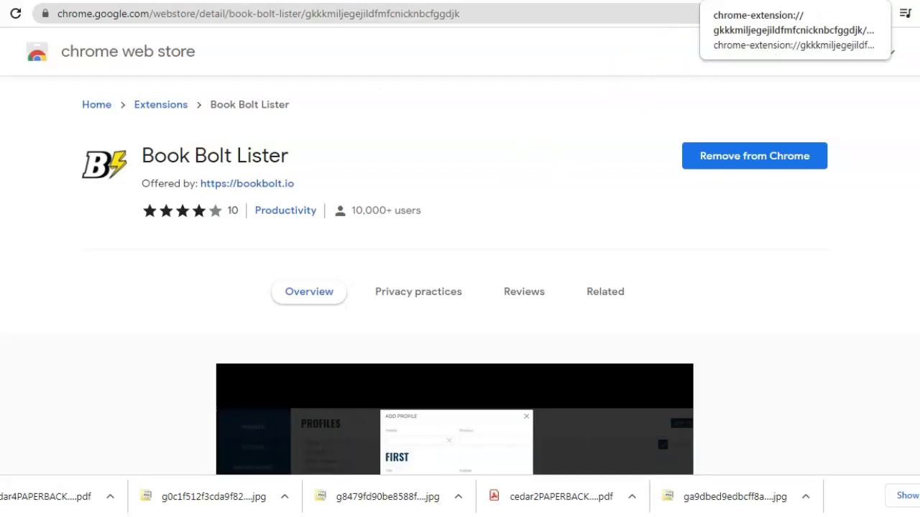
left_click(891, 52)
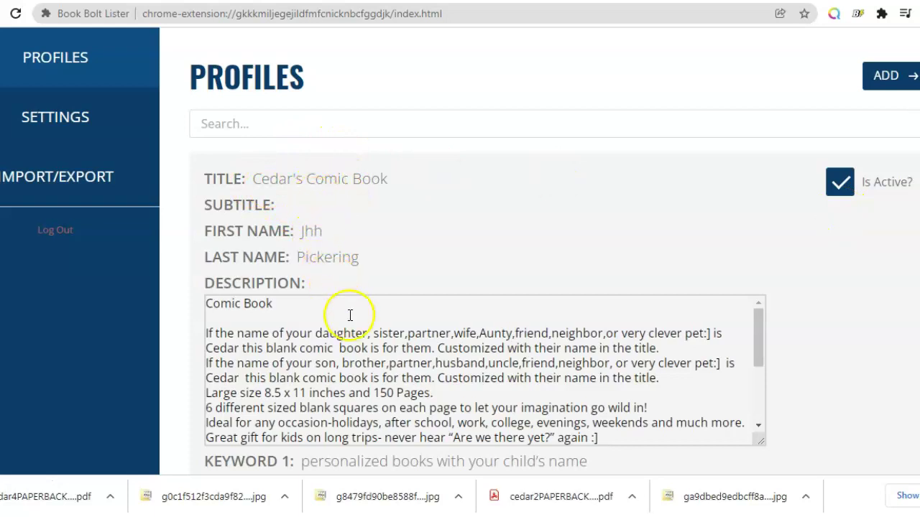
Review the Cedar's Comic Book profile from title and description through keywords, categories, cover finish, trim size and hotkey
left_click_drag(758, 338, 761, 404)
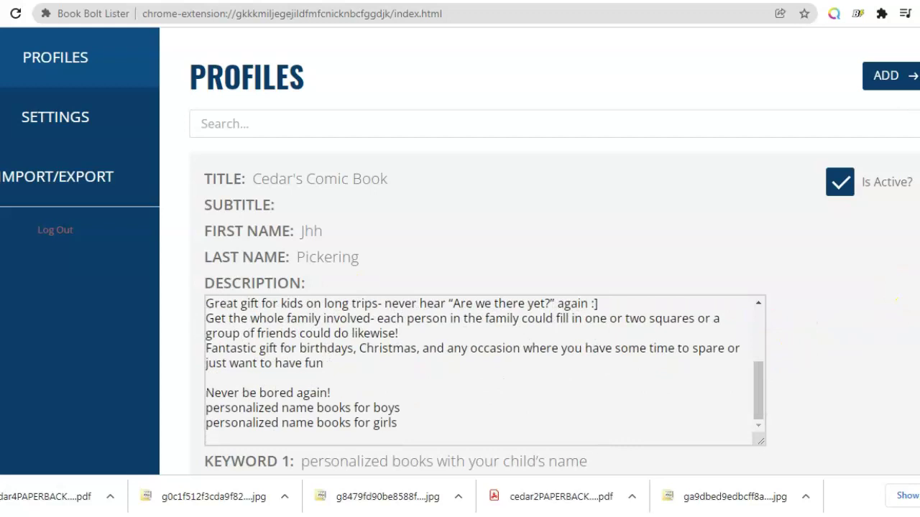
scroll(515, 290, "down", 4)
left_click(515, 290)
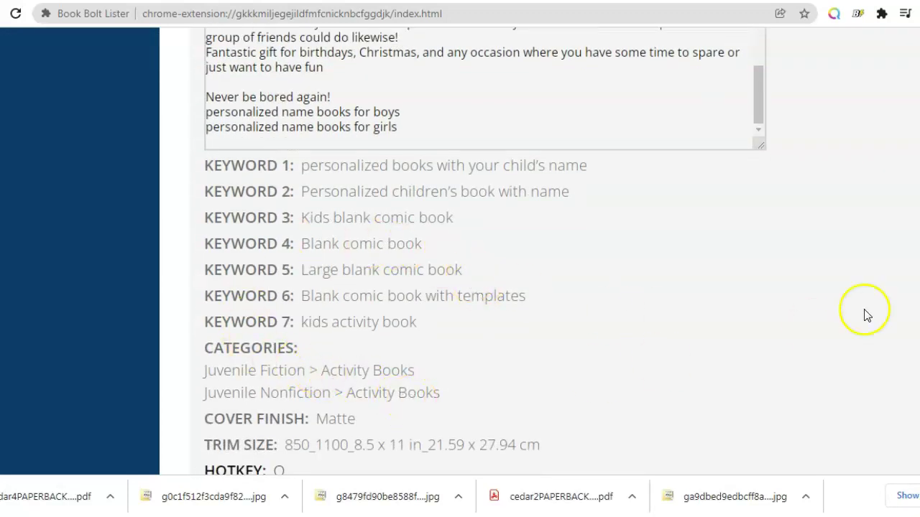
scroll(790, 337, "down", 1)
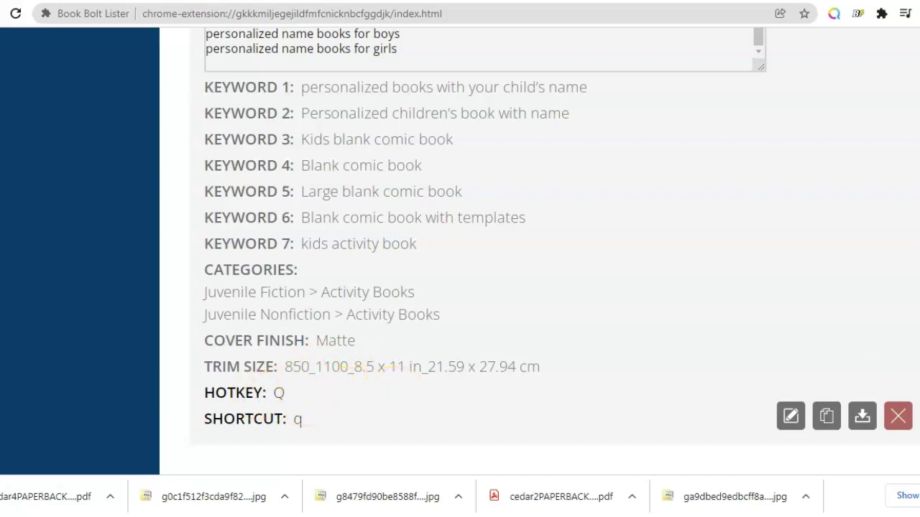
scroll(474, 252, "up", 5)
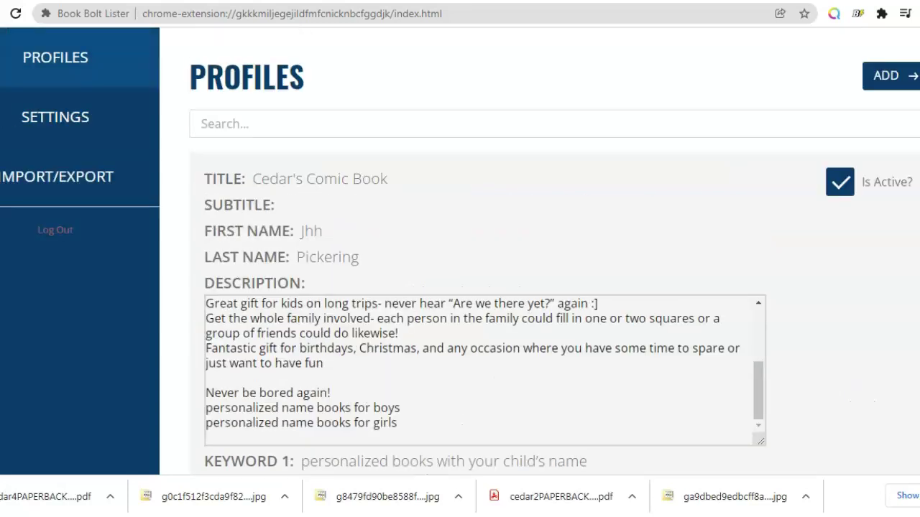
scroll(839, 197, "down", 1)
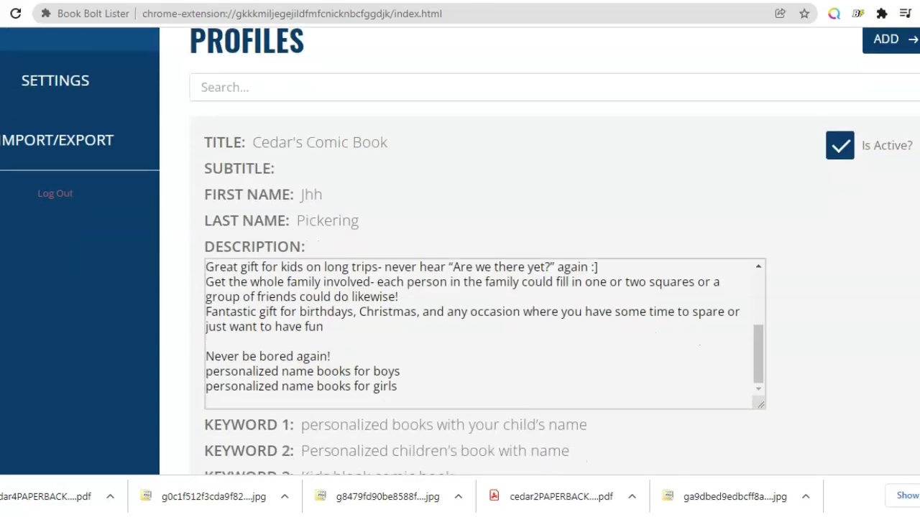
scroll(839, 197, "up", 1)
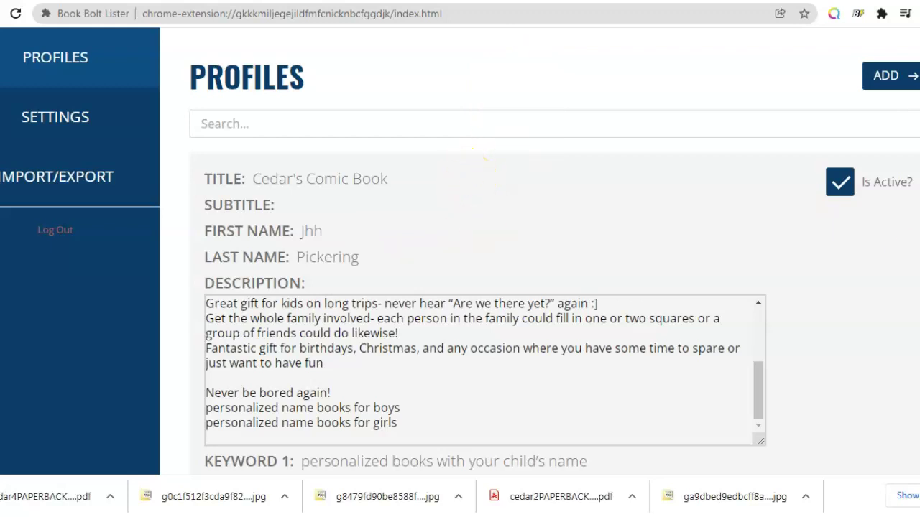
left_click(452, 124)
left_click(455, 115)
scroll(460, 248, "down", 1)
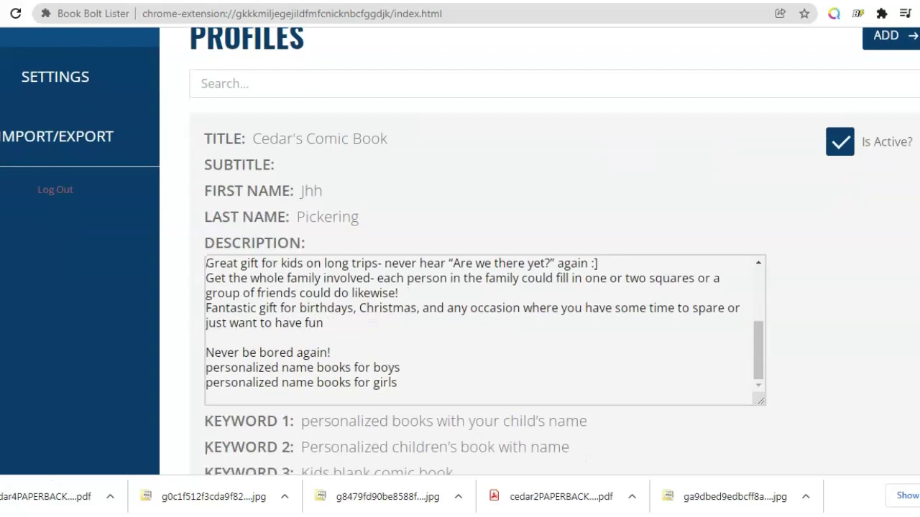
scroll(460, 249, "up", 1)
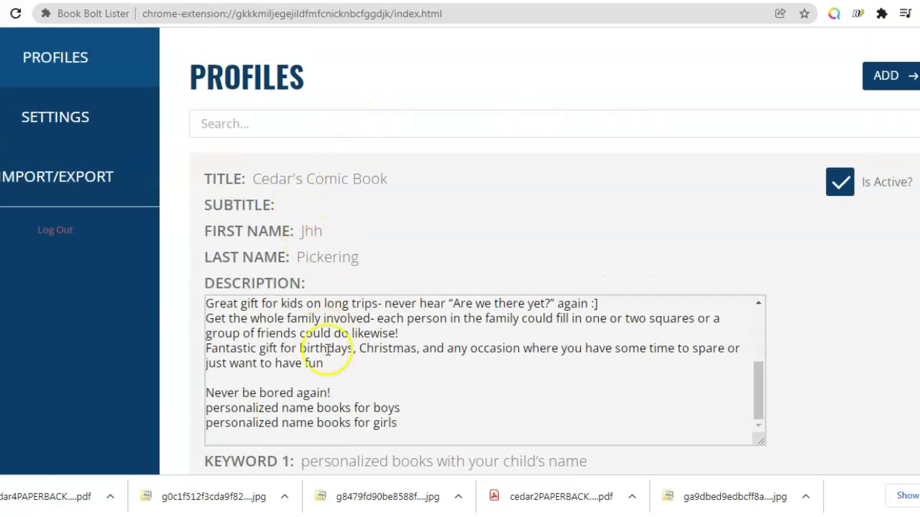
scroll(460, 248, "down", 9)
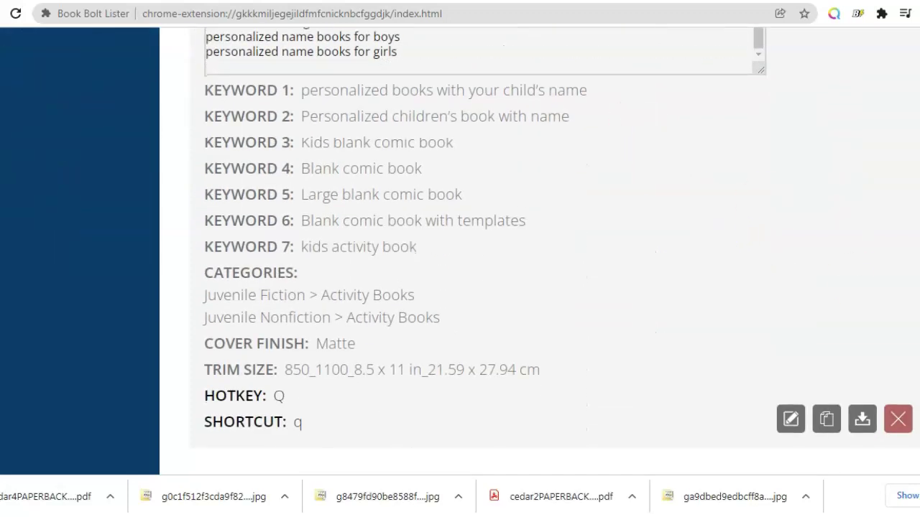
scroll(460, 248, "up", 9)
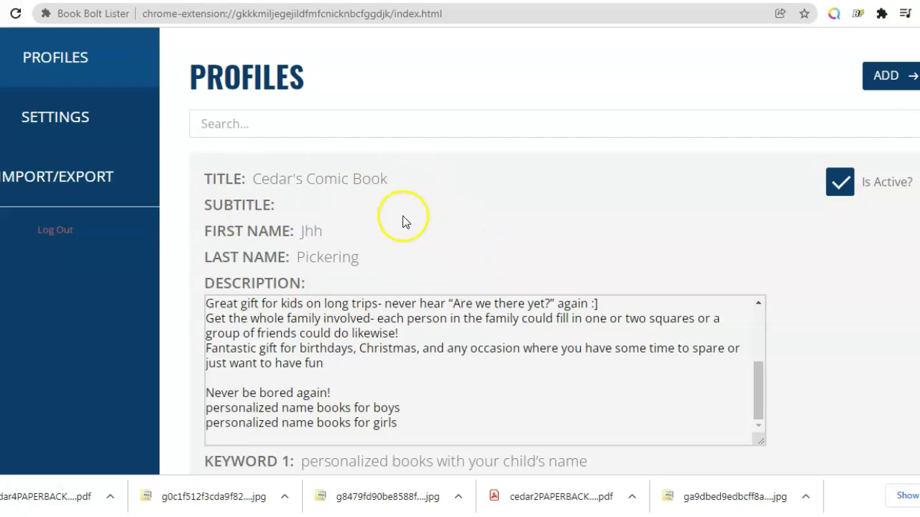
left_click(321, 198)
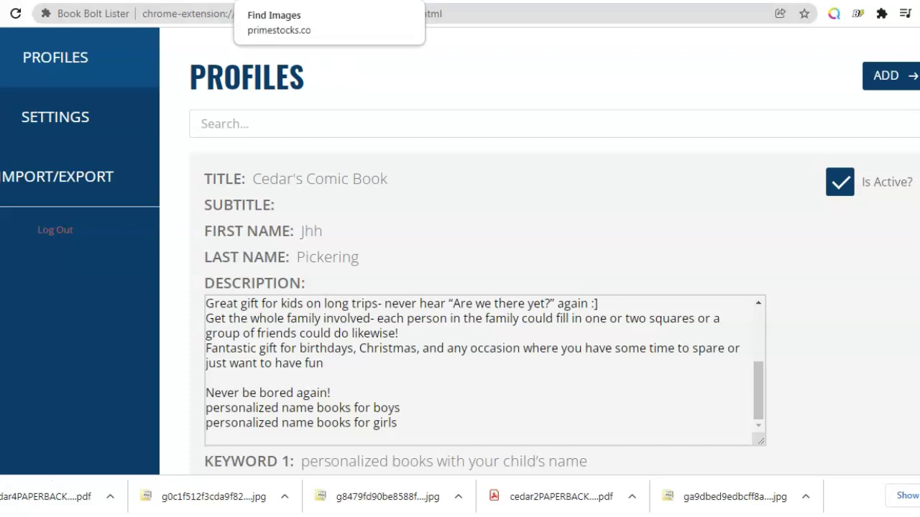
Switch to Book Bolt Designer and clear the elephant and horse cover to get a blank cover canvas
left_click(510, 2)
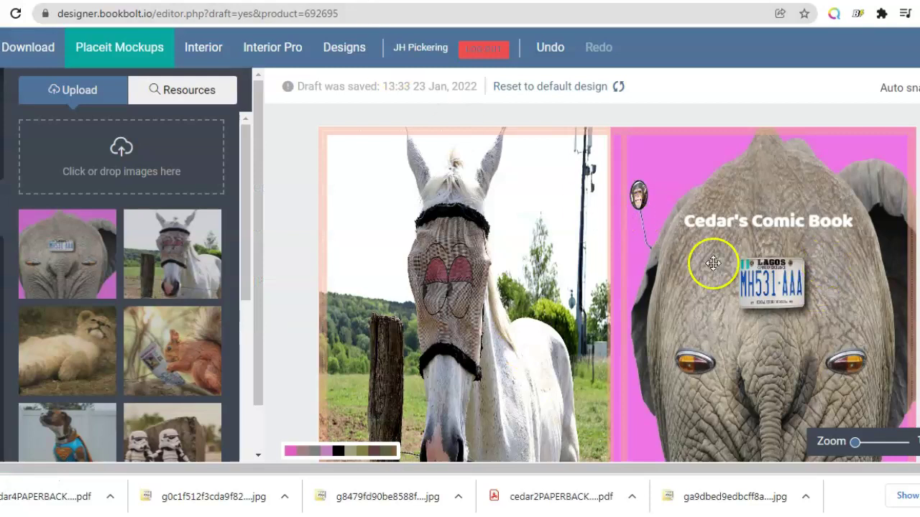
left_click(0, 47)
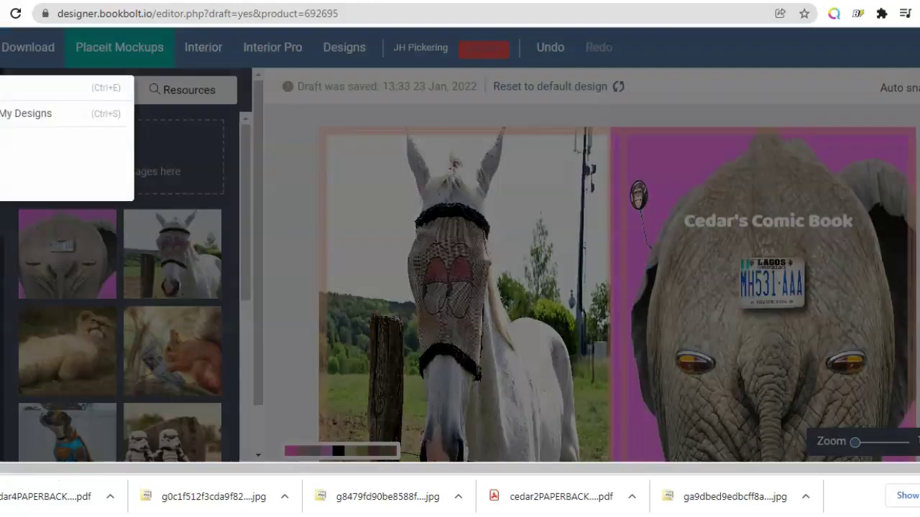
left_click(2, 88)
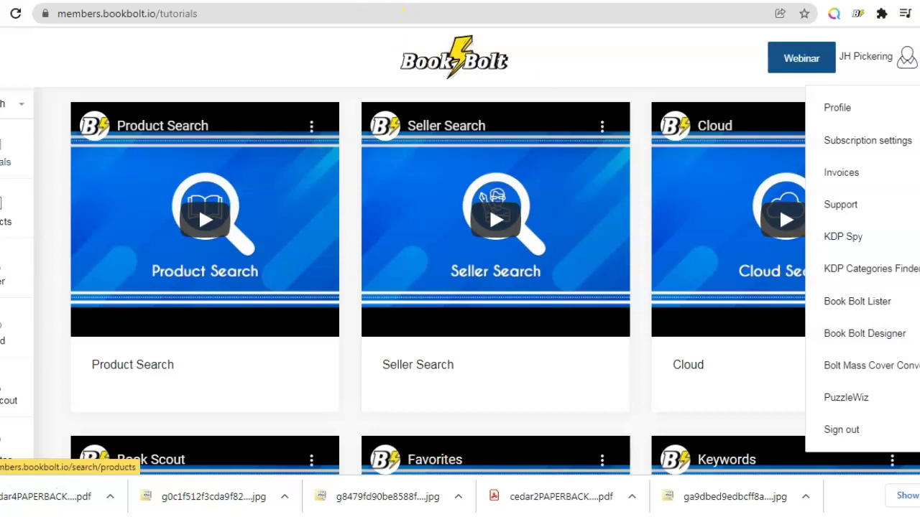
left_click(385, 1)
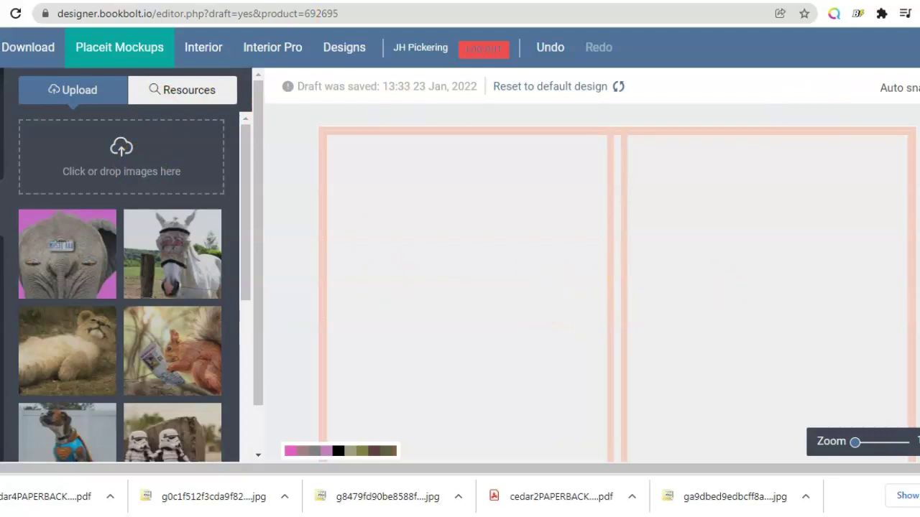
Switch to Prime Stocks and go to the HD image results for the search term "comic"
left_click(431, 0)
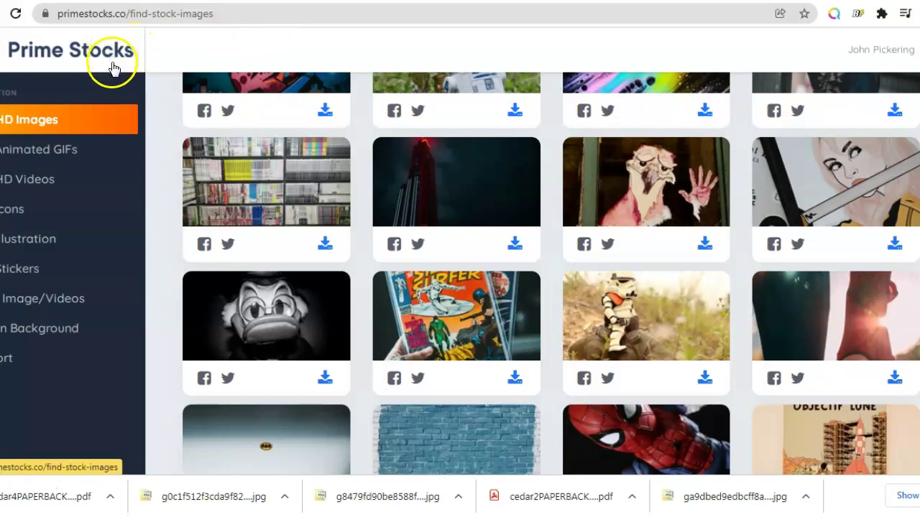
left_click(45, 74)
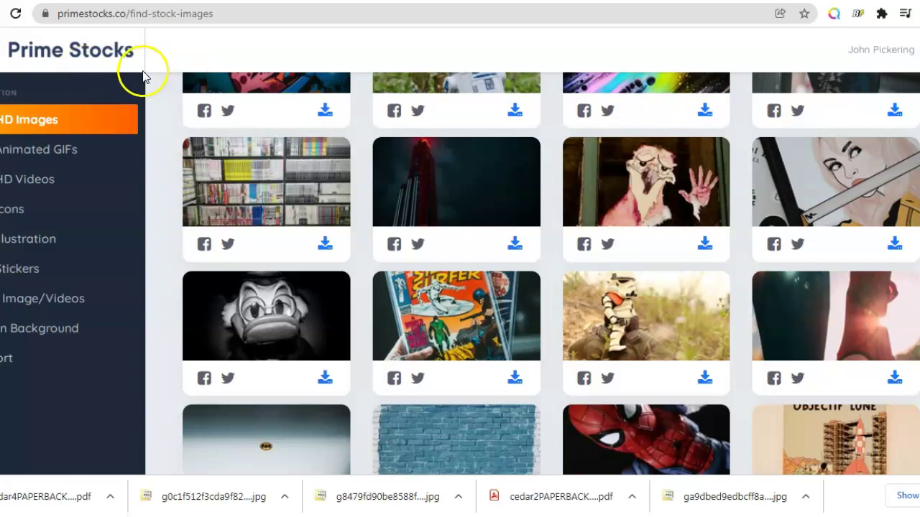
left_click(102, 73)
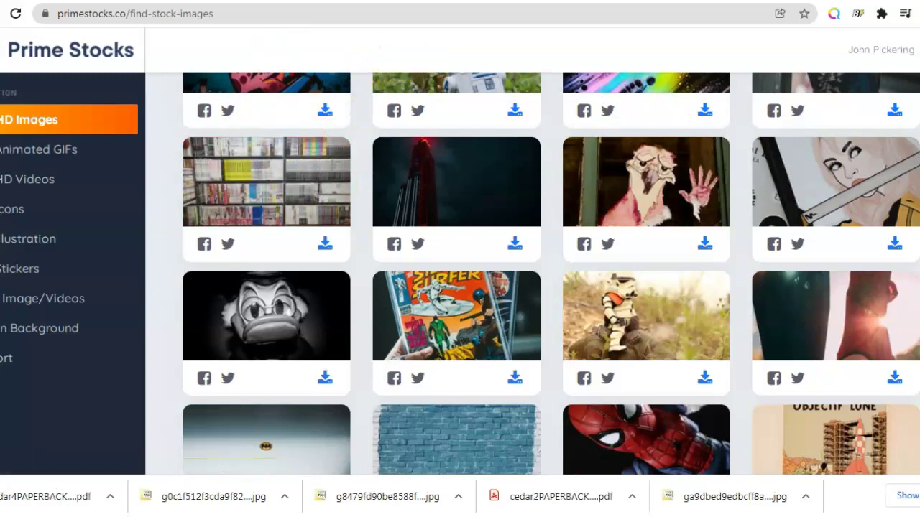
scroll(502, 72, "up", 10)
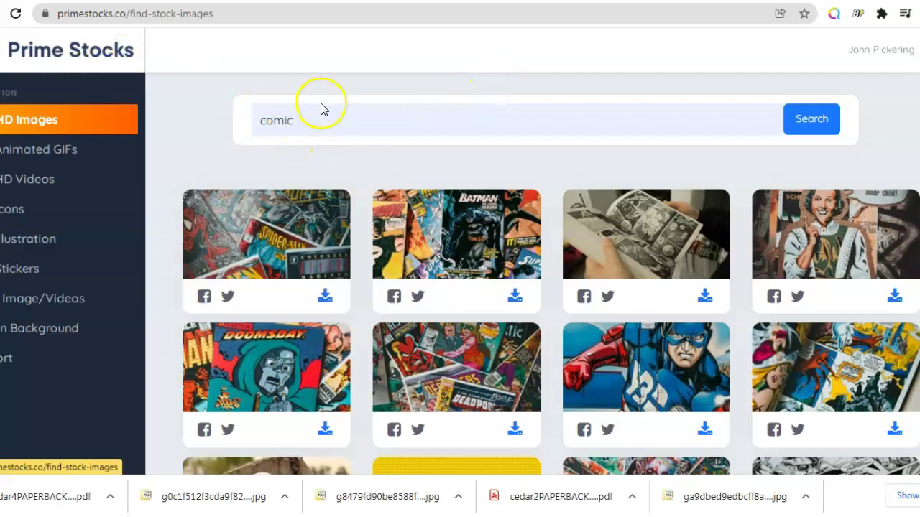
left_click(403, 126)
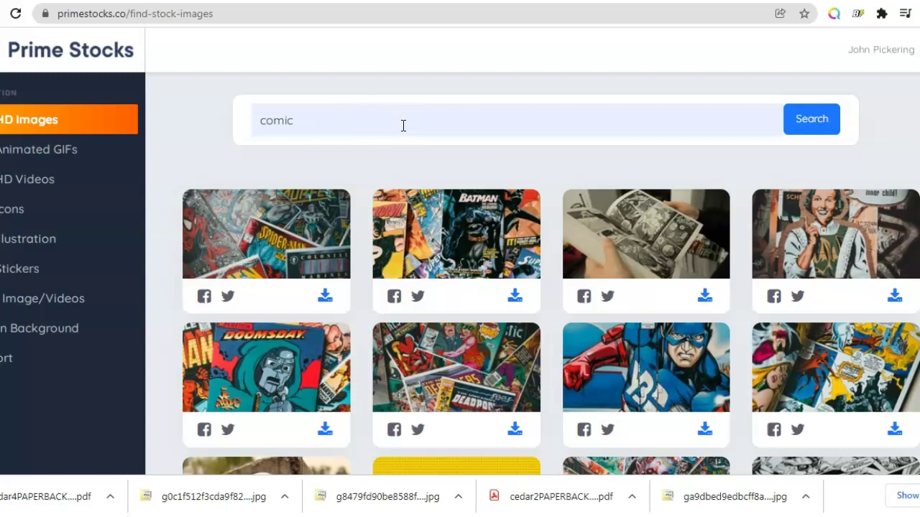
left_click(399, 126)
Find the photo of the toy stormtrooper sitting on a rock among the comic images and download it
scroll(551, 274, "down", 10)
scroll(551, 274, "down", 8)
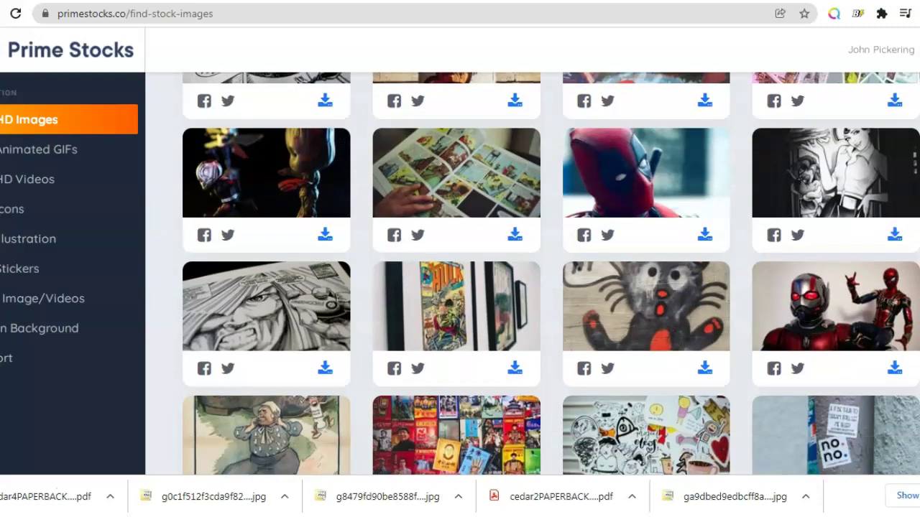
scroll(551, 274, "down", 6)
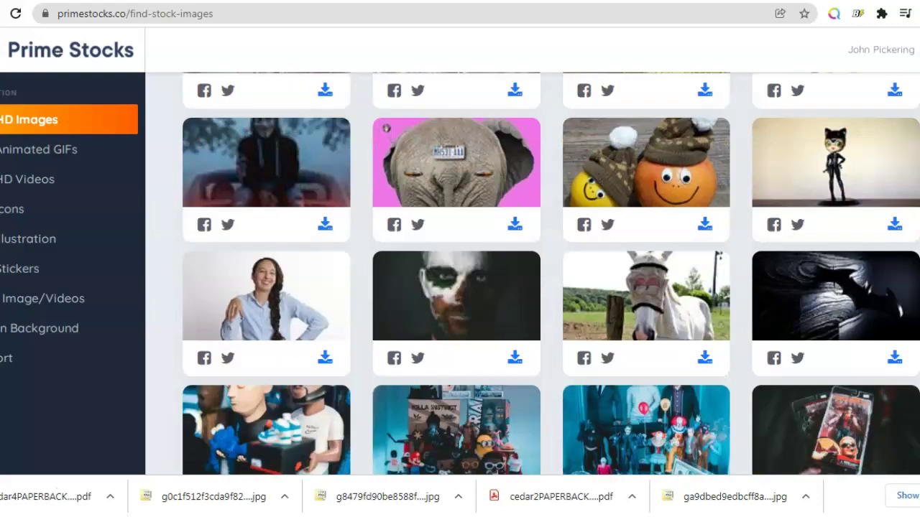
scroll(551, 274, "down", 15)
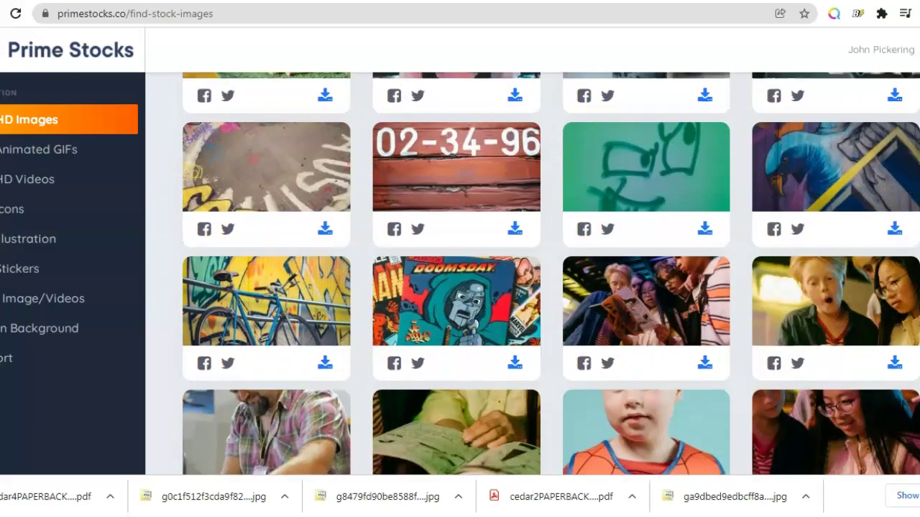
scroll(551, 274, "down", 10)
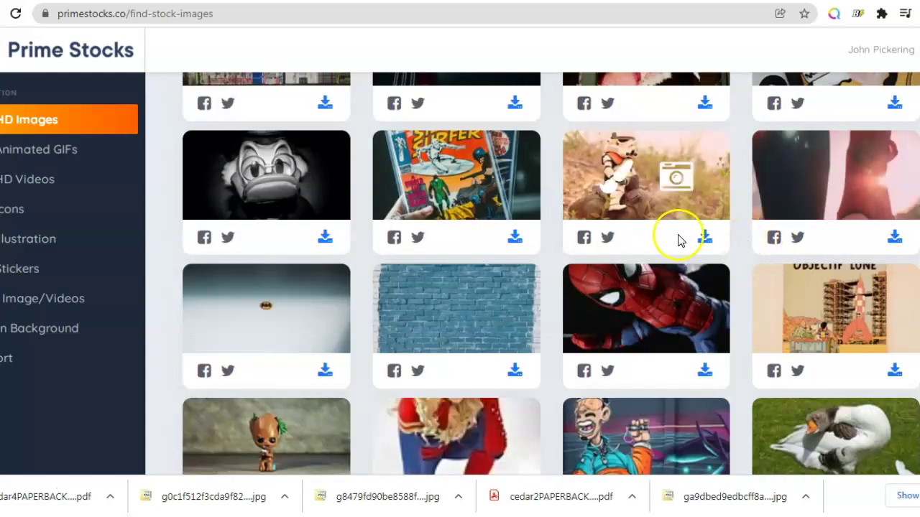
left_click(705, 239)
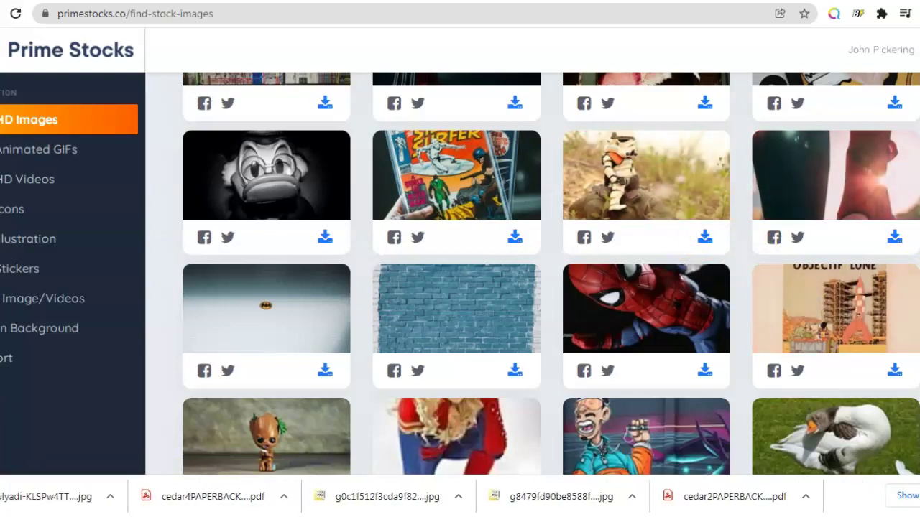
Find the close-up photo of the standing toy stormtrooper among the comic images and download it
scroll(551, 274, "down", 3)
scroll(551, 274, "down", 5)
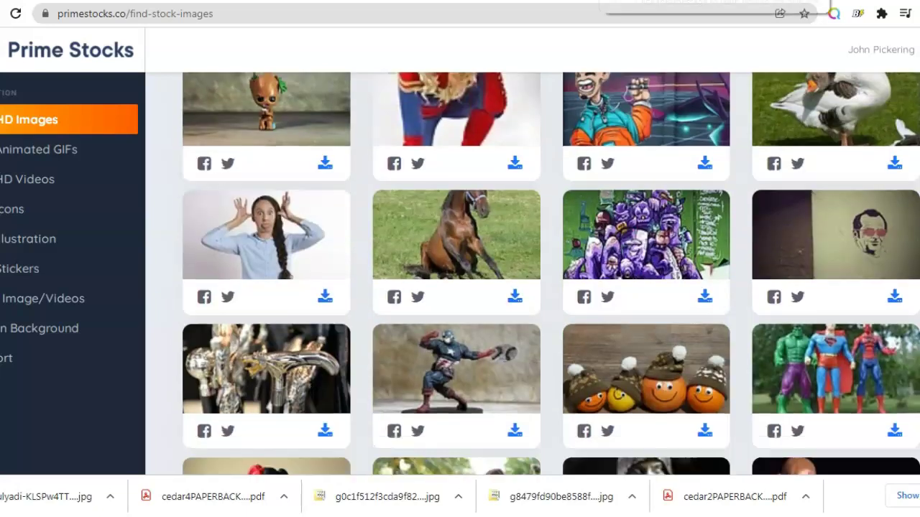
scroll(552, 274, "down", 1)
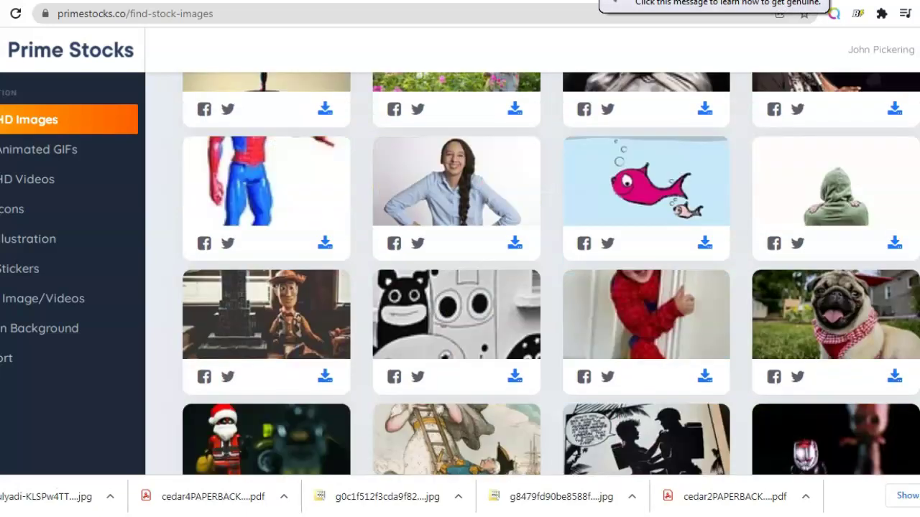
scroll(551, 274, "down", 6)
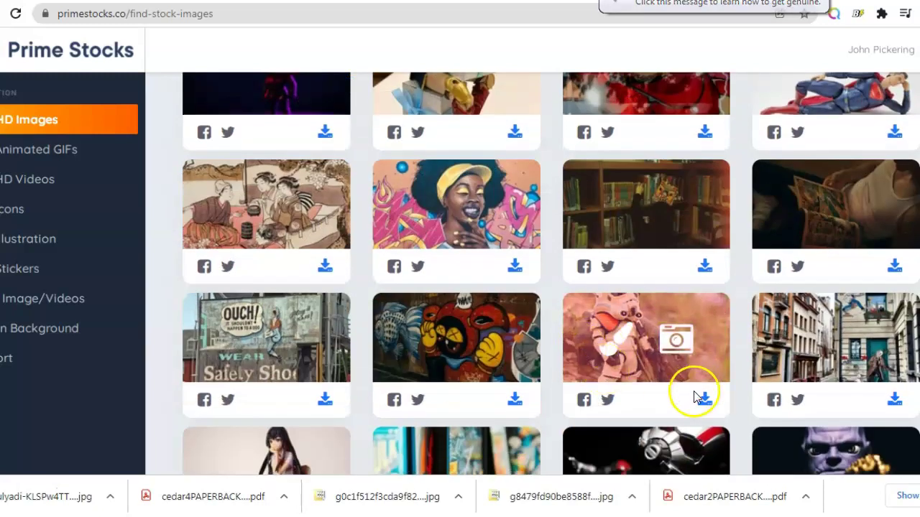
left_click(704, 401)
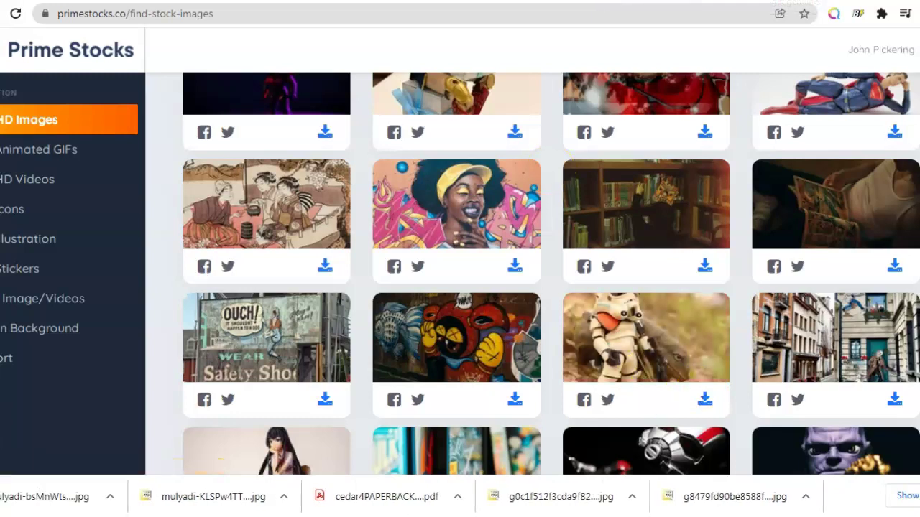
Switch to Book Bolt Designer and upload the two downloaded stormtrooper photos to the image library
key("ctrl+Tab")
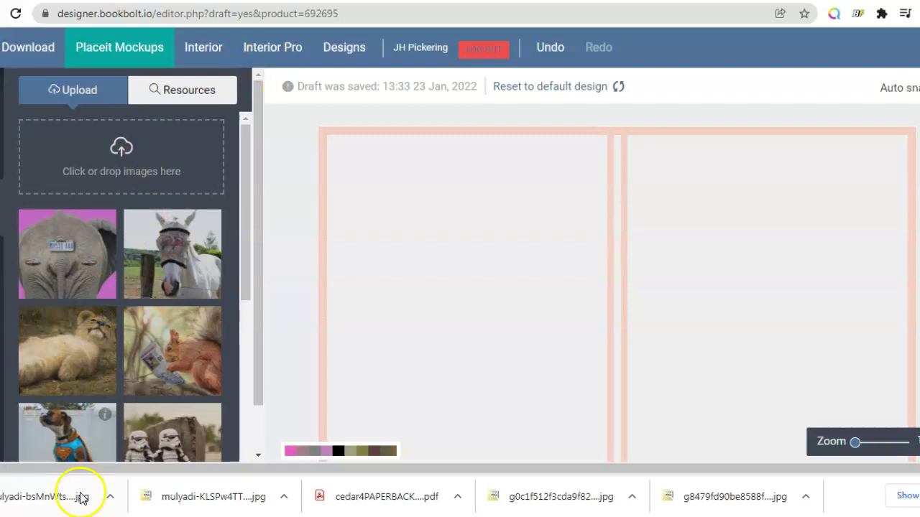
left_click_drag(78, 495, 117, 167)
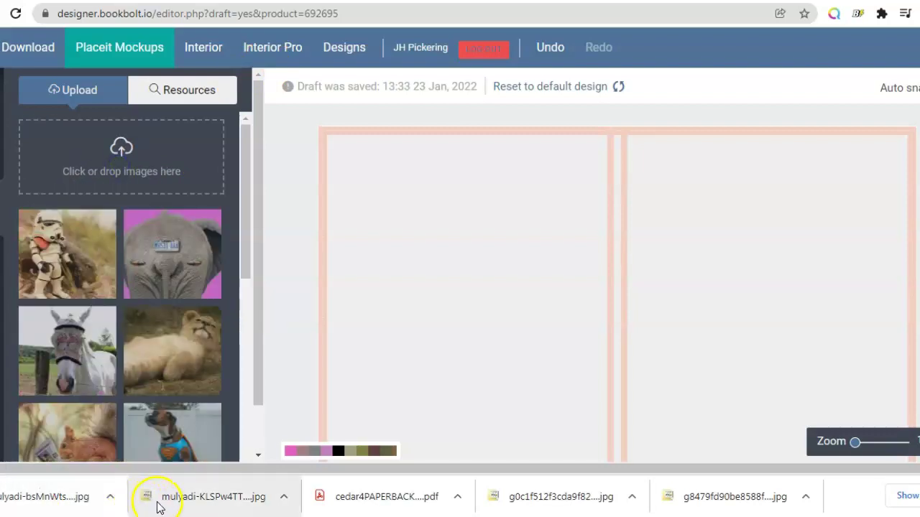
left_click_drag(180, 494, 127, 155)
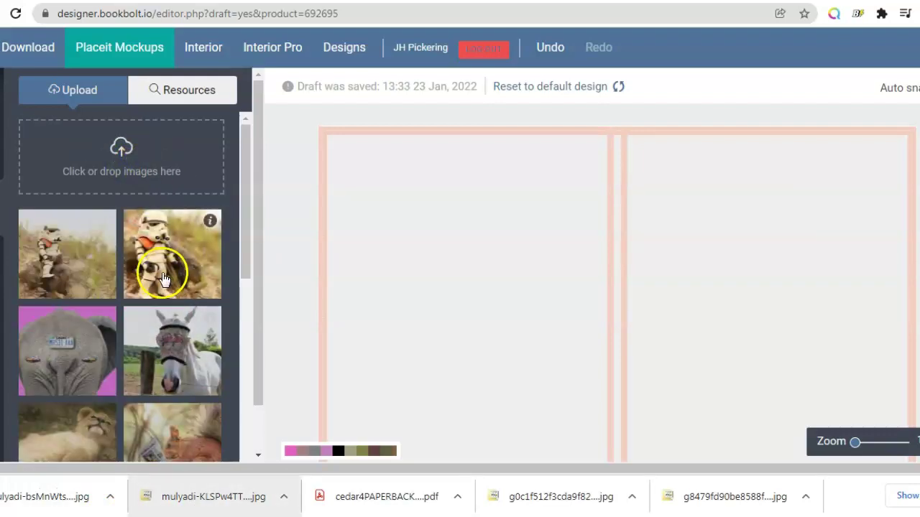
Place the close-up stormtrooper photo on the front cover and the seated stormtrooper photo on the back cover
left_click(163, 273)
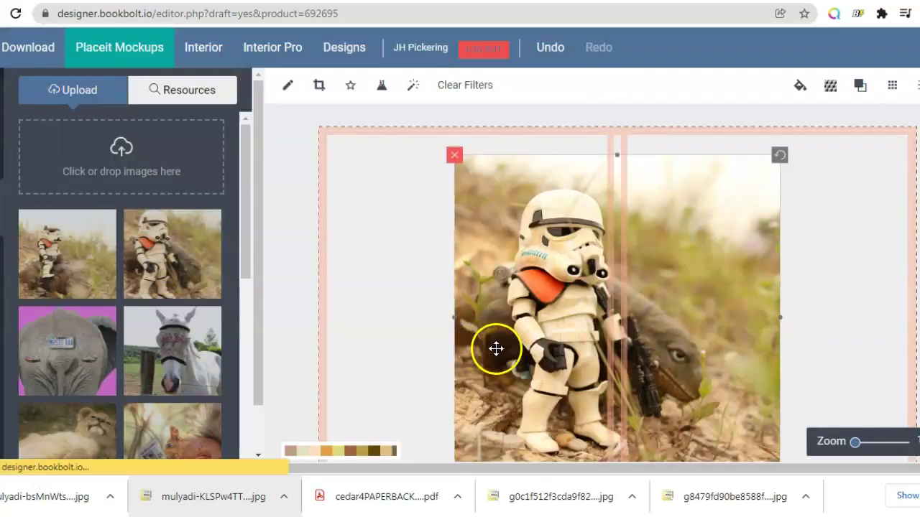
left_click_drag(585, 338, 697, 335)
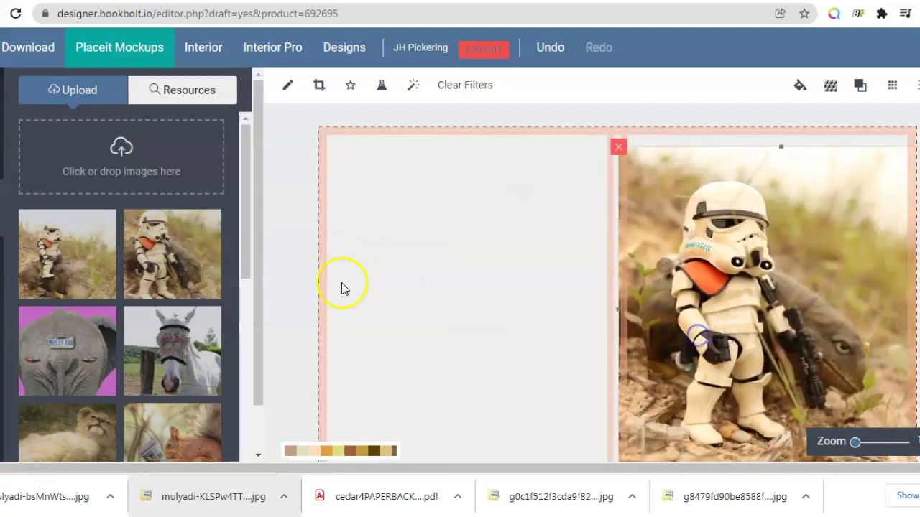
left_click(35, 261)
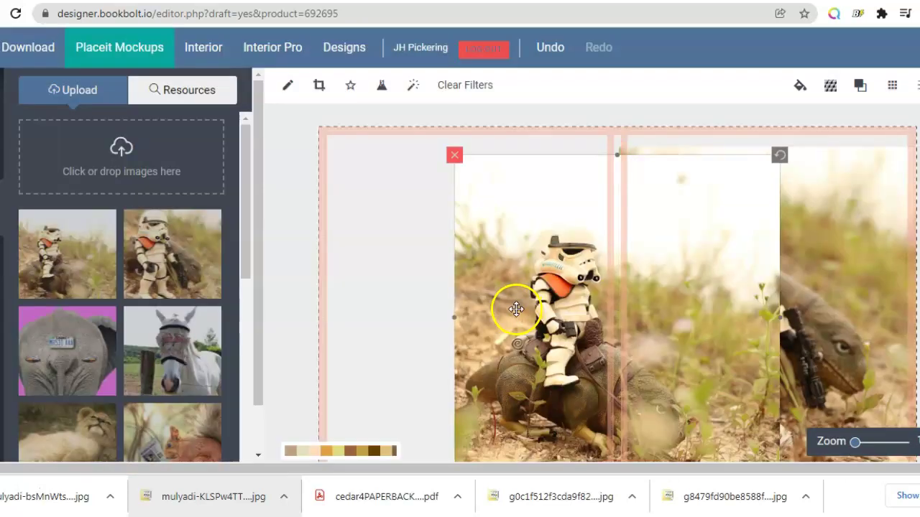
left_click_drag(518, 309, 382, 298)
left_click_drag(647, 303, 618, 309)
left_click_drag(483, 281, 460, 281)
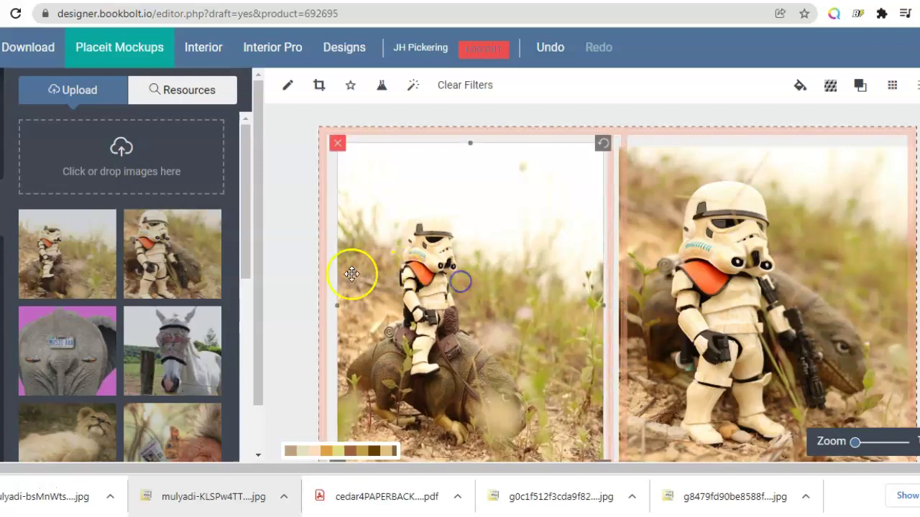
Stretch the seated stormtrooper photo to cover the whole back cover, out to the outer bleed edges
left_click_drag(333, 306, 314, 307)
left_click_drag(625, 299, 616, 302)
left_click_drag(495, 292, 486, 294)
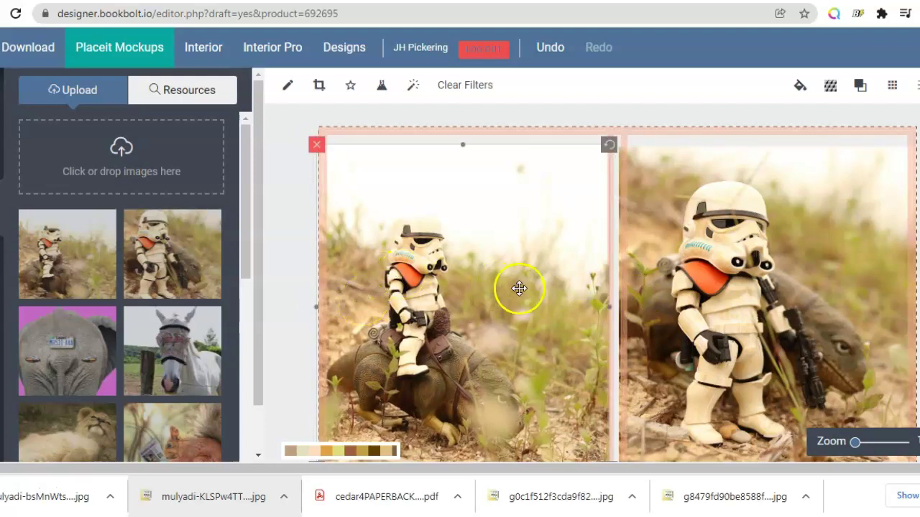
left_click_drag(466, 148, 466, 127)
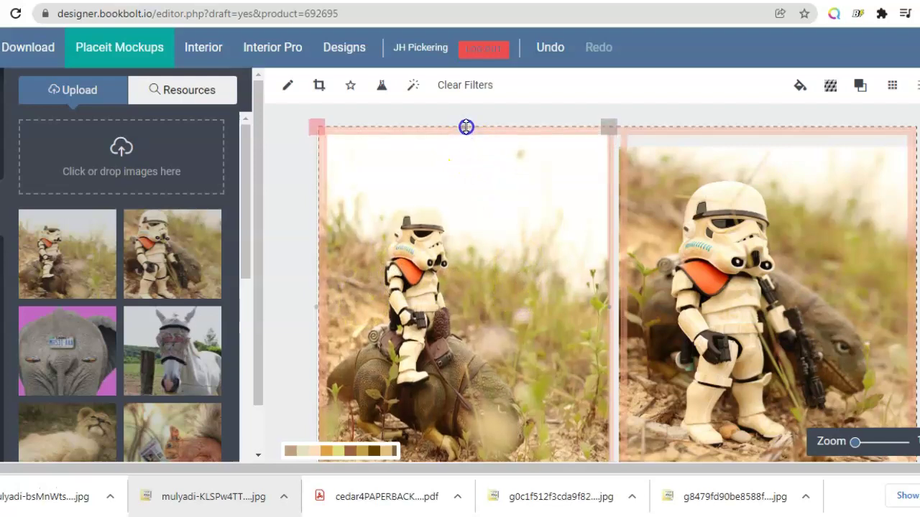
left_click_drag(466, 127, 465, 126)
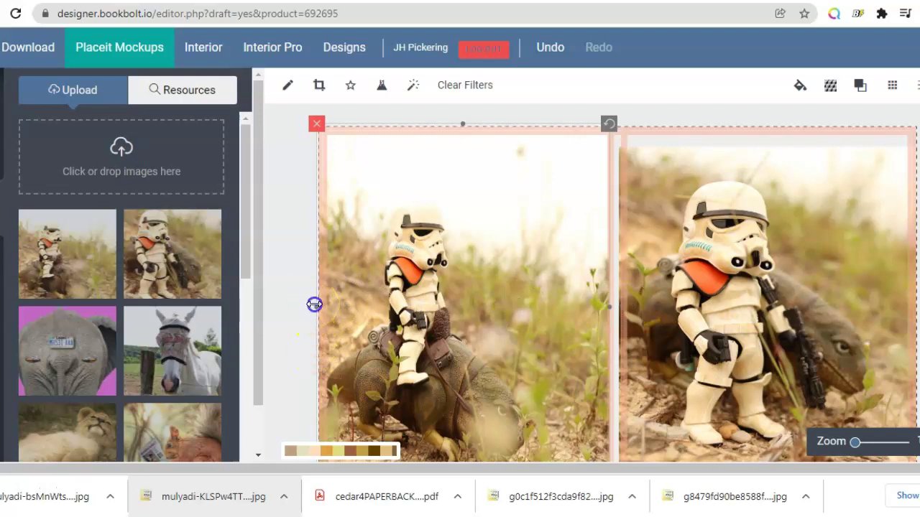
left_click_drag(314, 305, 314, 305)
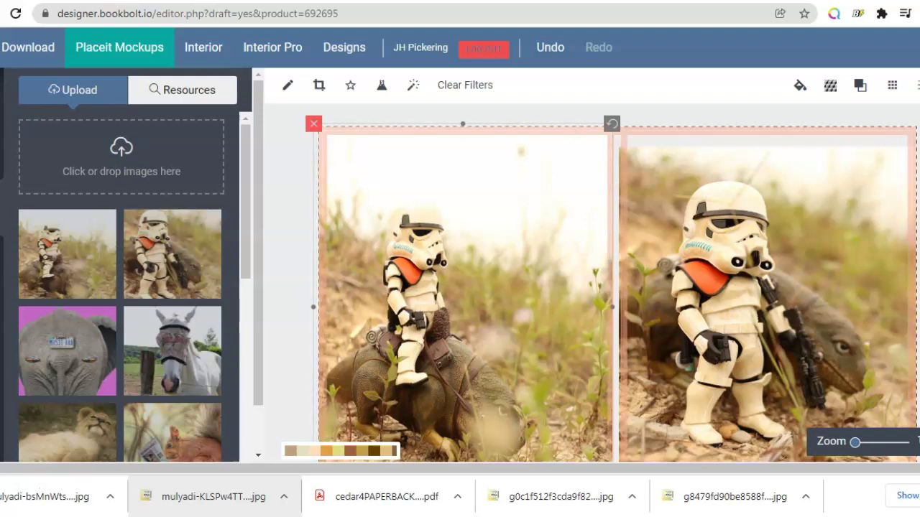
scroll(539, 421, "down", 1)
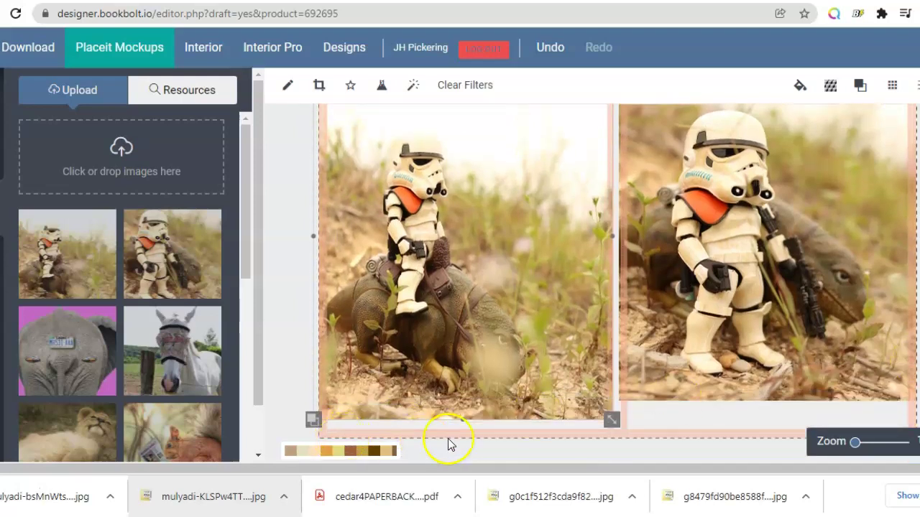
left_click_drag(461, 421, 468, 446)
Move and stretch the close-up stormtrooper photo to fill the front cover and spine out to the bleed edges
left_click_drag(634, 281, 780, 352)
left_click(691, 297)
left_click_drag(691, 297, 613, 240)
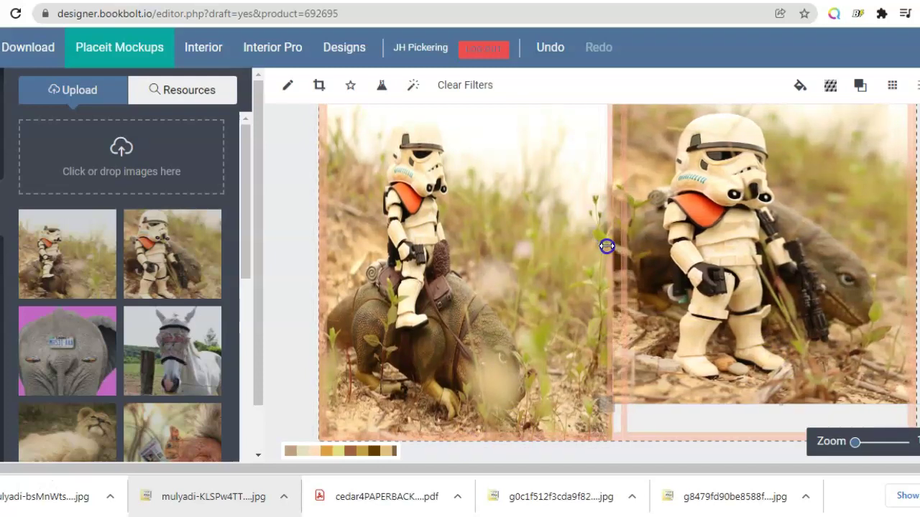
left_click_drag(614, 248, 610, 251)
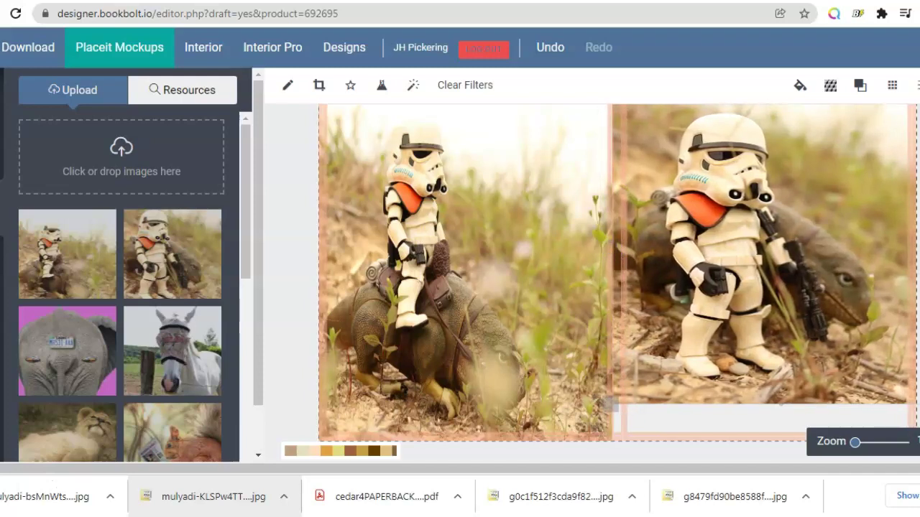
left_click_drag(859, 238, 840, 240)
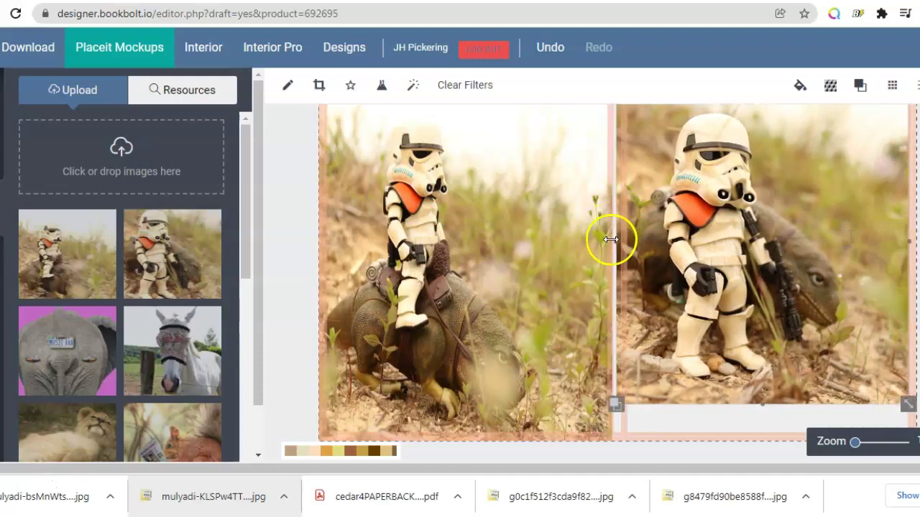
left_click_drag(610, 242, 608, 243)
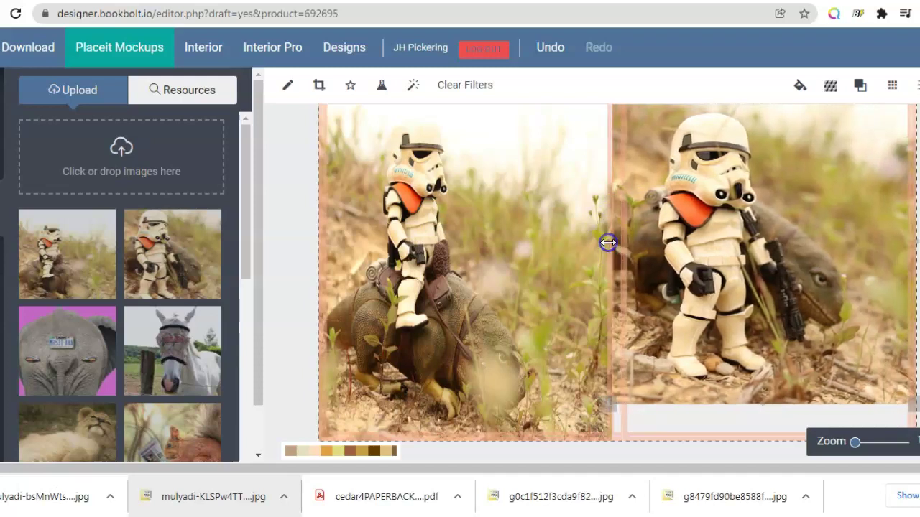
left_click_drag(914, 242, 911, 242)
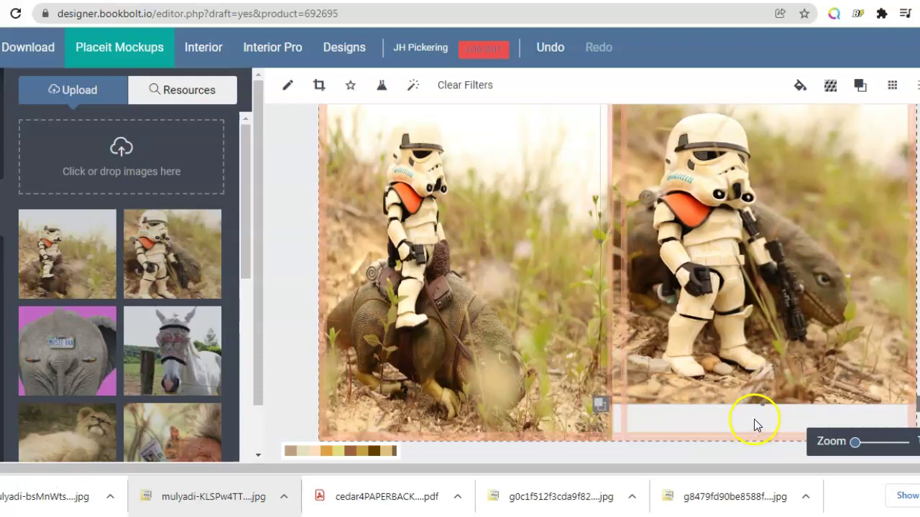
left_click_drag(759, 404, 772, 448)
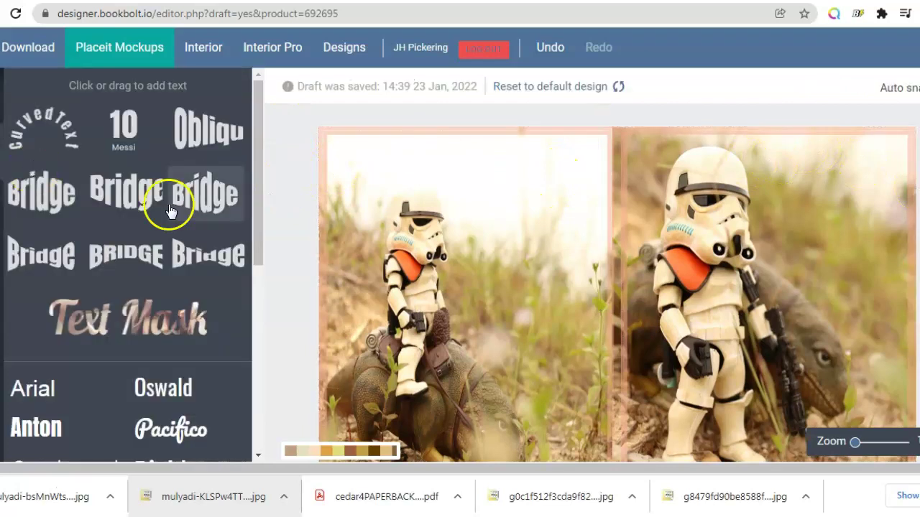
Add a text element in the Baloo Bhaina font and position it across the middle of the front cover
left_click_drag(257, 240, 242, 375)
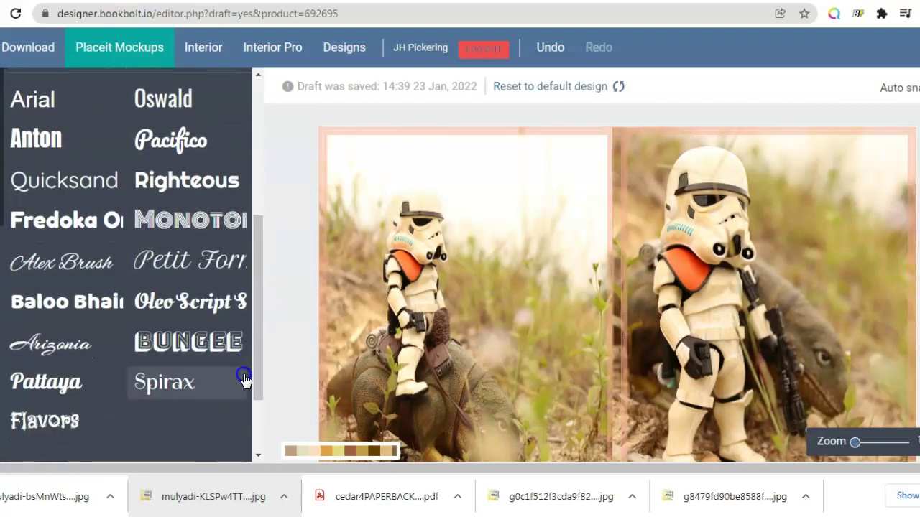
left_click(82, 302)
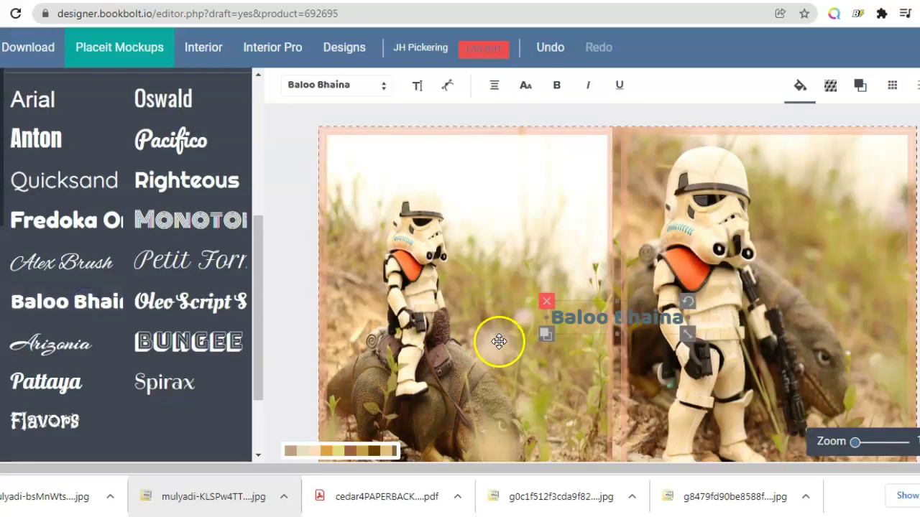
left_click_drag(642, 318, 811, 291)
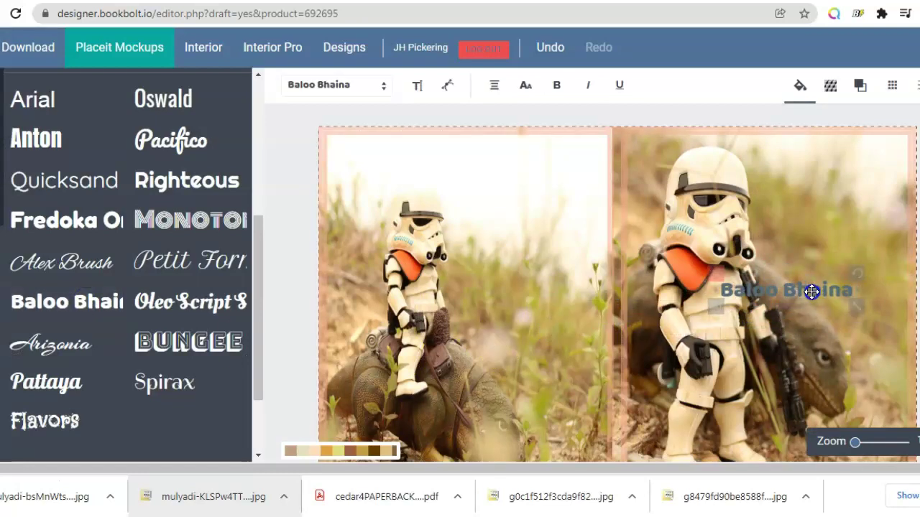
left_click_drag(811, 291, 791, 289)
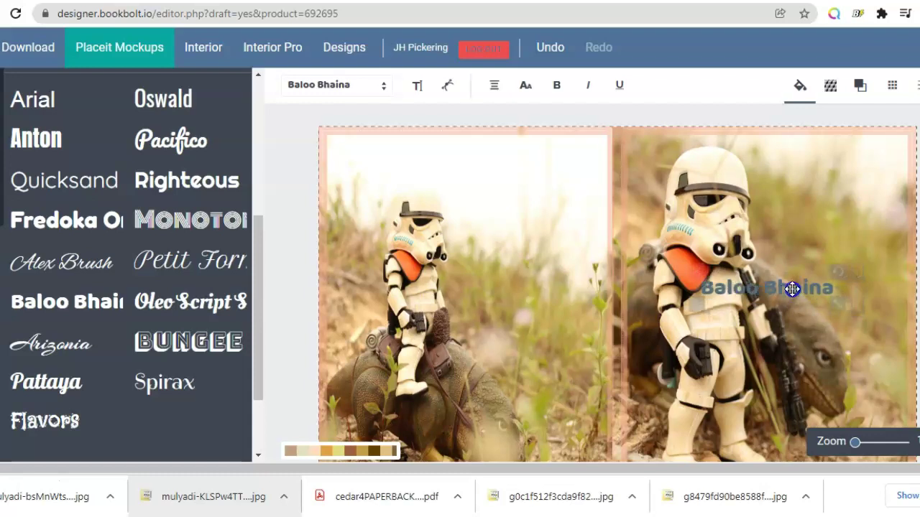
Set the fill colour of the front cover text to white
left_click(800, 86)
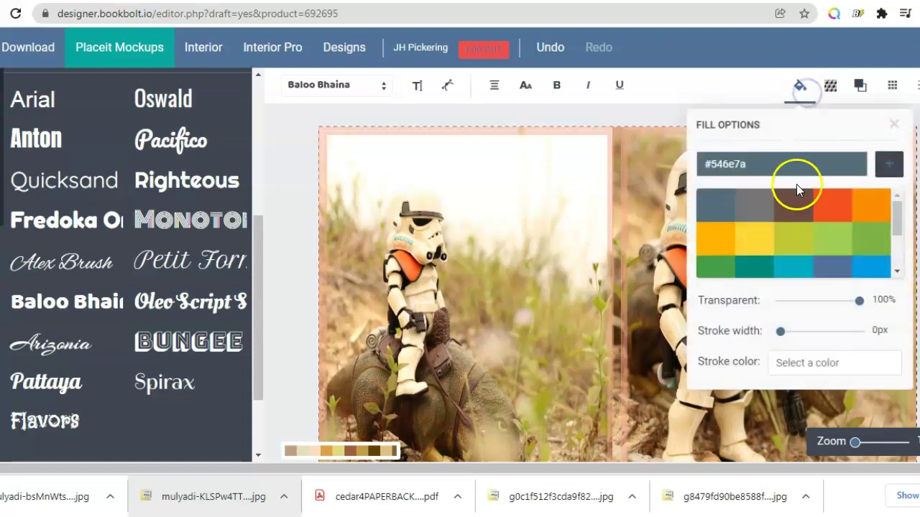
right_click(823, 162)
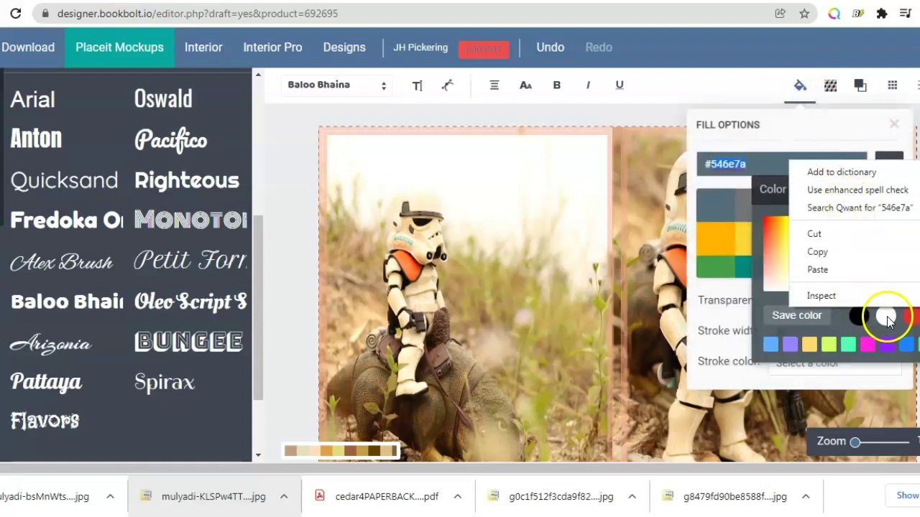
left_click(888, 317)
left_click(891, 124)
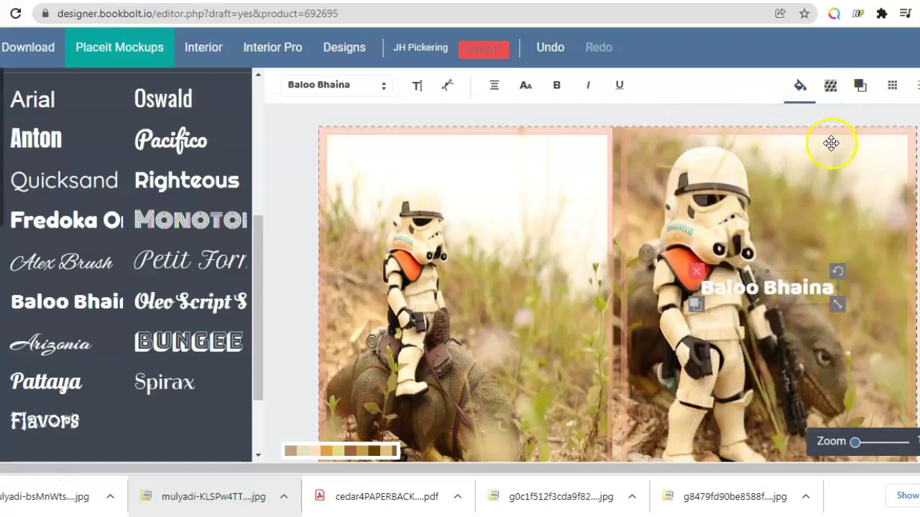
Replace the placeholder text on the front cover with "Cedar's Comic Book"
left_click(829, 287)
left_click(828, 288)
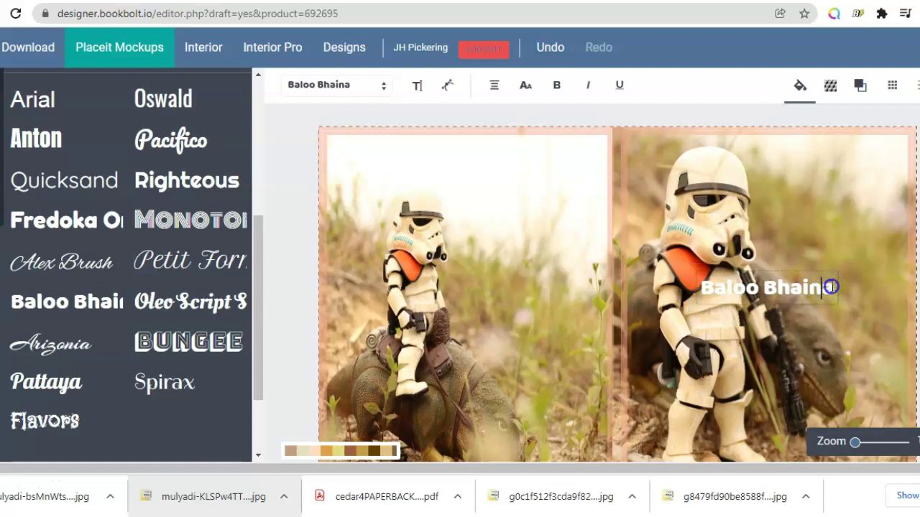
key("BackSpace")
key("BackSpace")
key("BackSpace")
key("BackSpace")
key("BackSpace")
key("BackSpace")
key("BackSpace")
key("BackSpace")
key("BackSpace")
key("BackSpace")
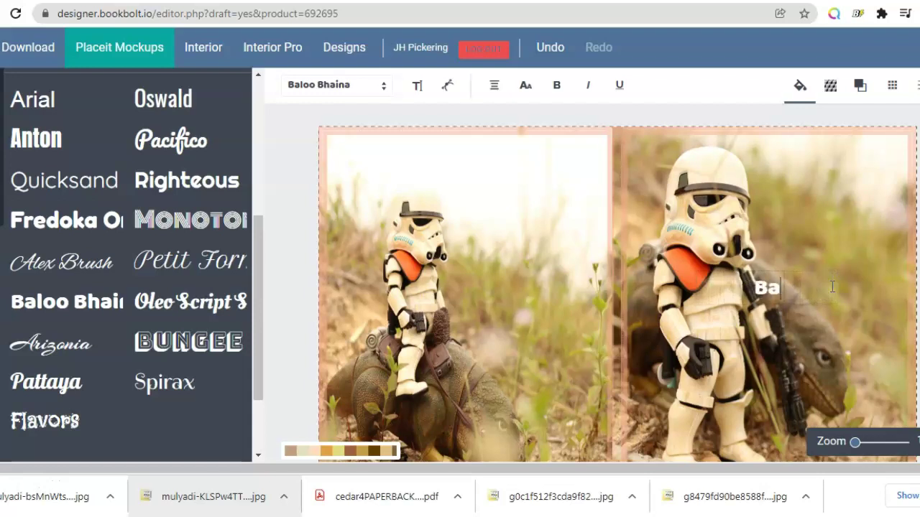
type("Cedar")
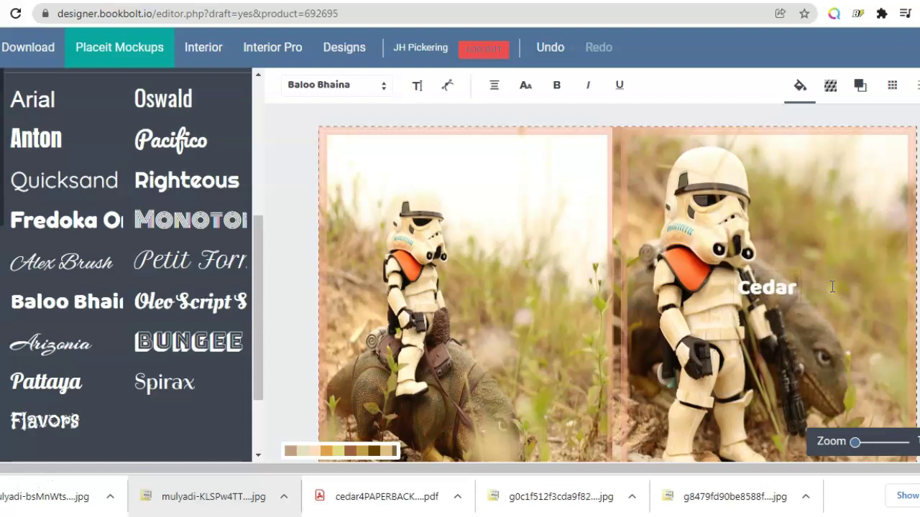
type("'s")
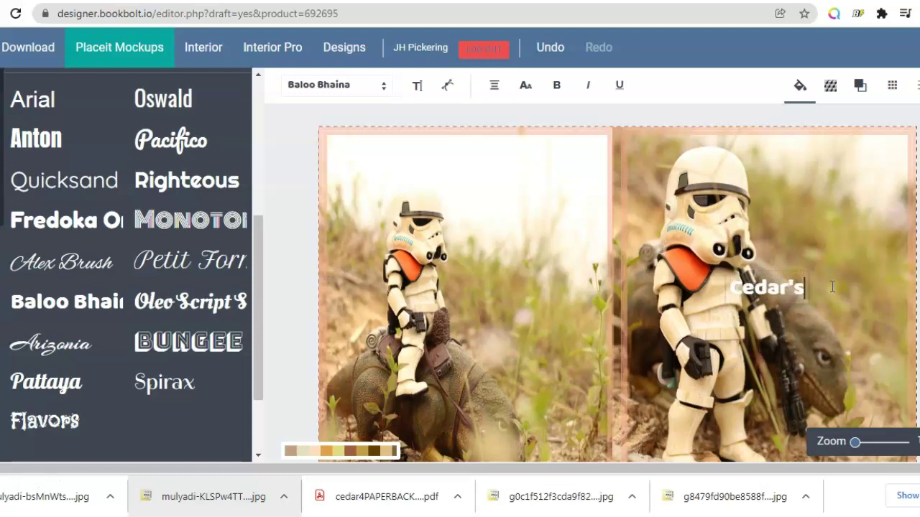
type(" C")
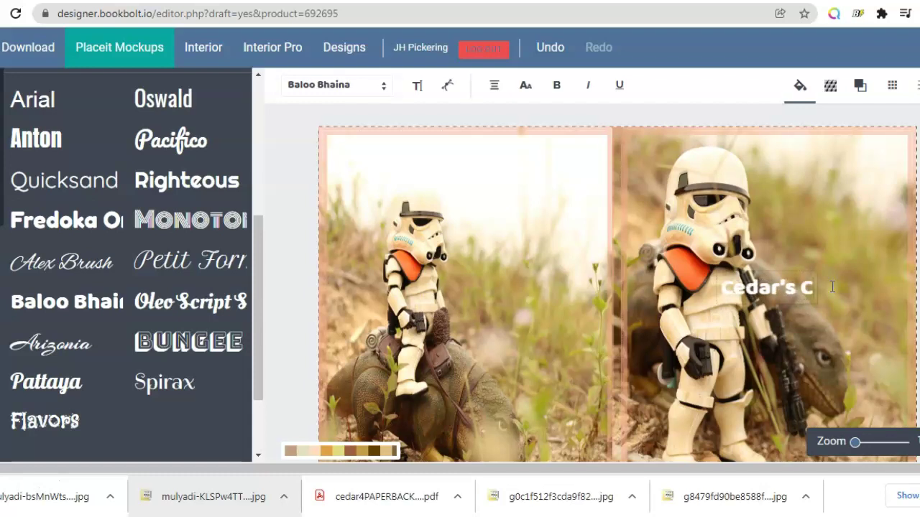
type("omic Book")
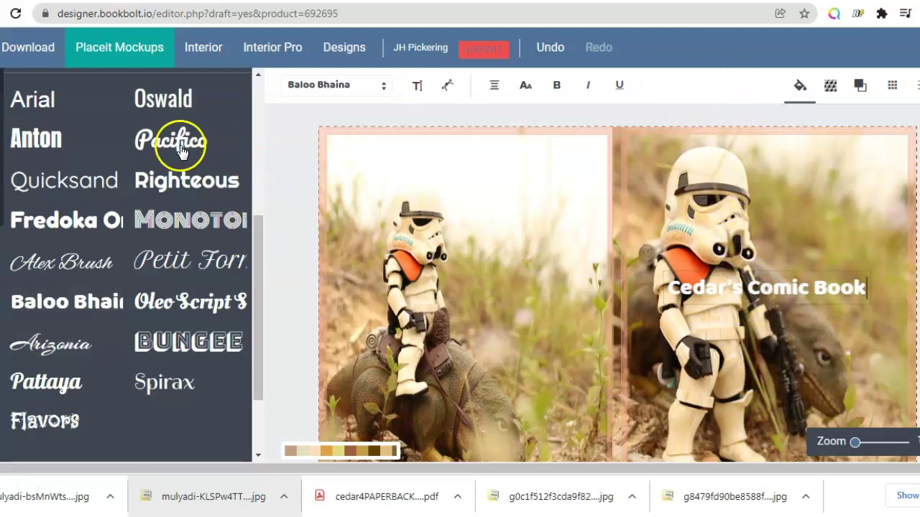
Add a rectangle shape and place it as a wide black bar over the title on the front cover
left_click_drag(254, 349, 266, 195)
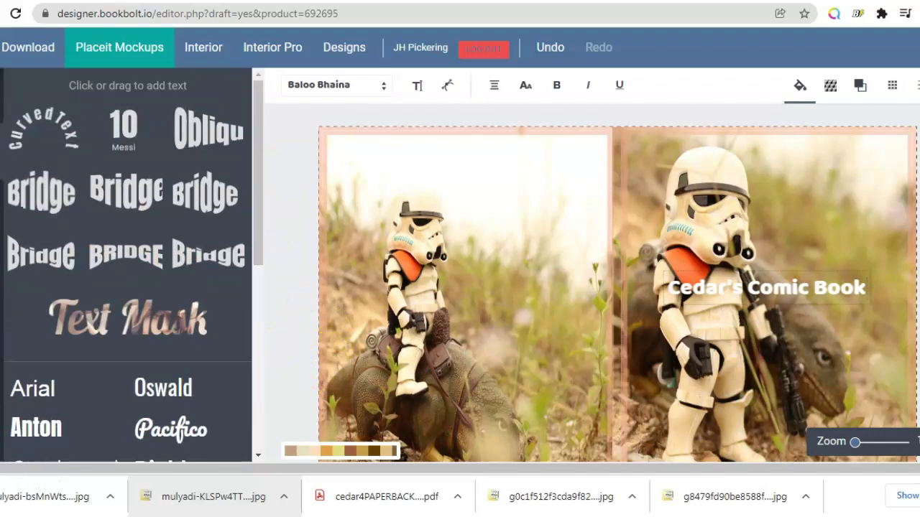
left_click(264, 308)
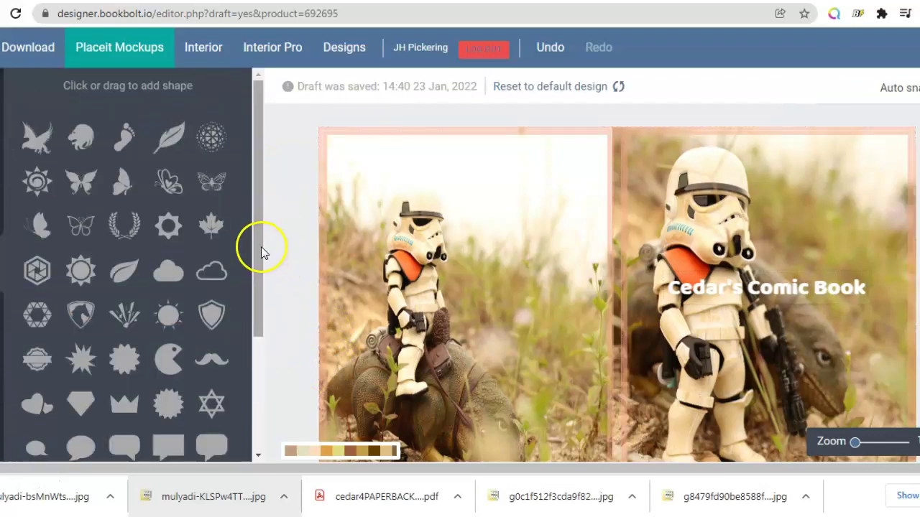
scroll(239, 370, "down", 3)
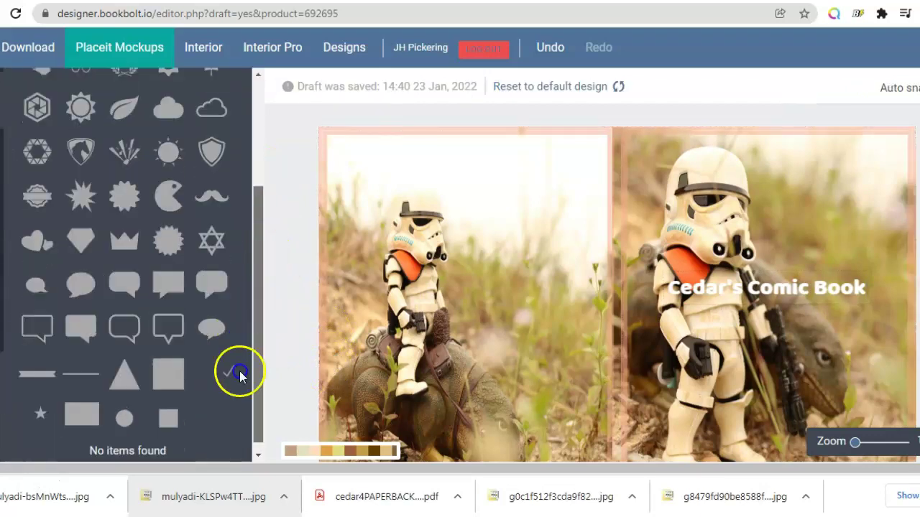
left_click(89, 408)
left_click_drag(620, 321, 651, 288)
left_click_drag(840, 289, 829, 289)
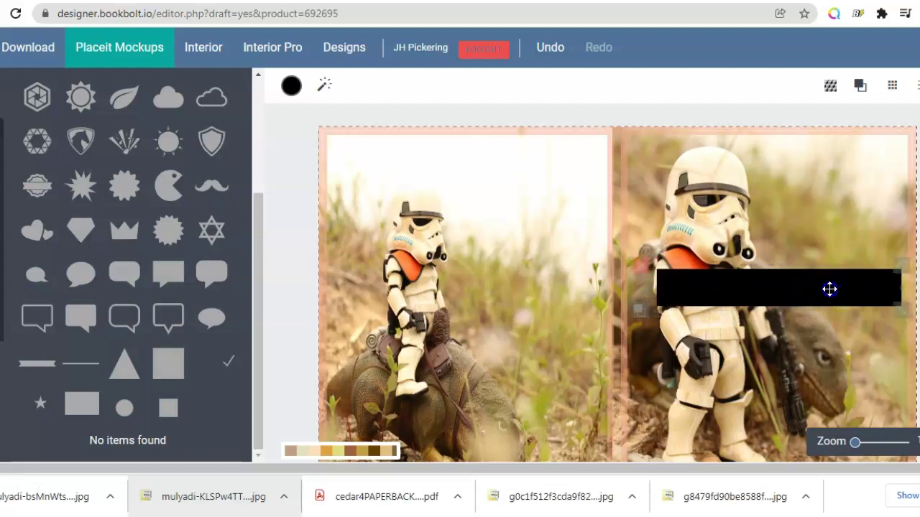
Narrow the black bar on the front cover to the title's width and align it over the title
left_click_drag(899, 288, 881, 286)
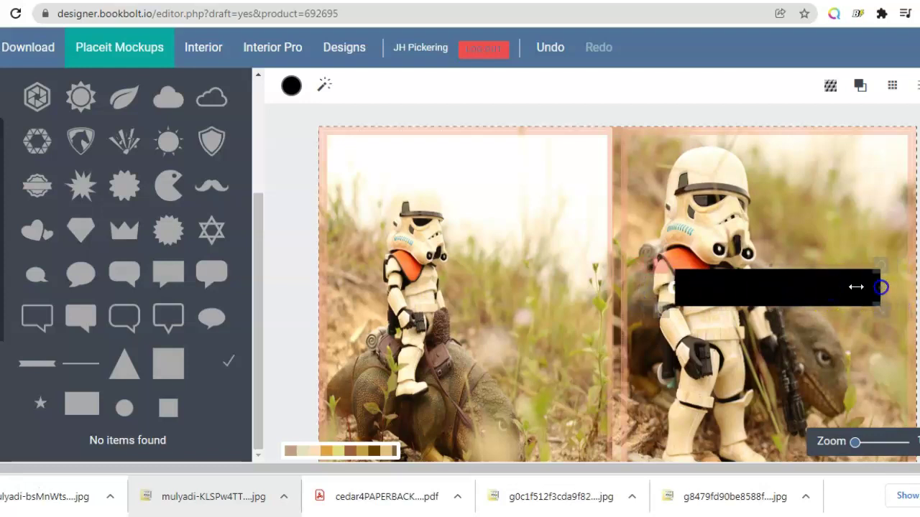
left_click_drag(764, 281, 748, 281)
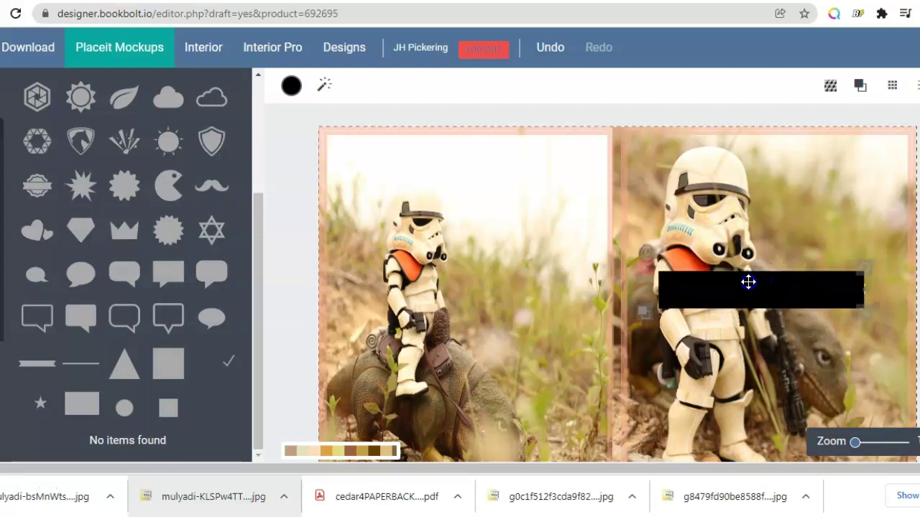
left_click_drag(747, 282, 748, 281)
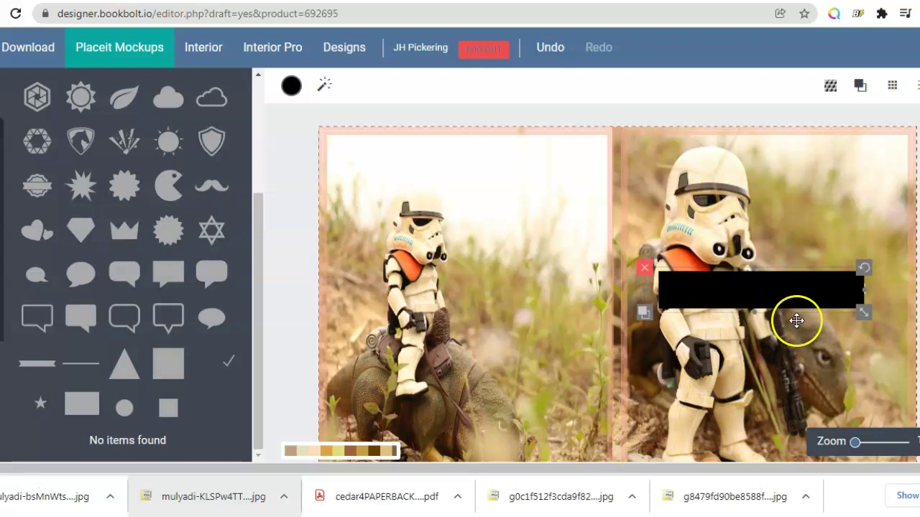
left_click_drag(843, 294, 848, 294)
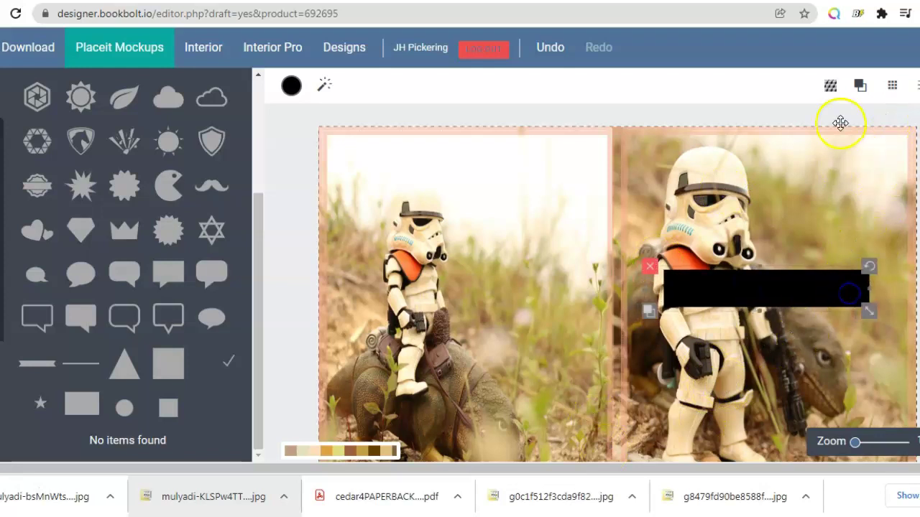
Send the black bar one layer back so that it sits behind the white title text
left_click(859, 85)
left_click(821, 128)
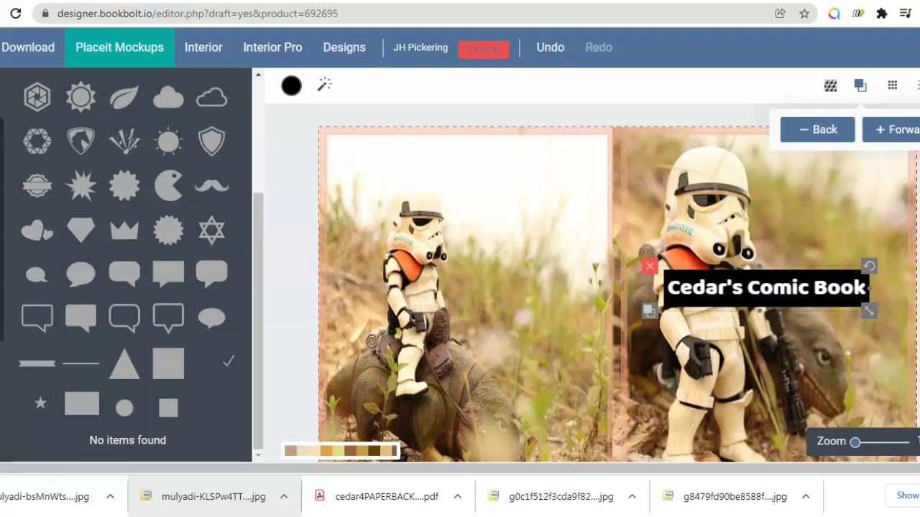
key("Escape")
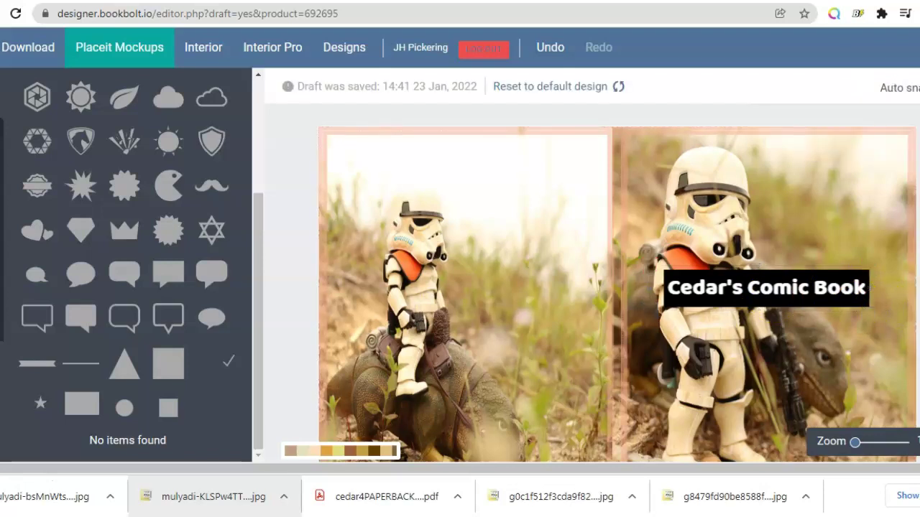
Save the finished cover to My Designs
scroll(618, 288, "down", 1)
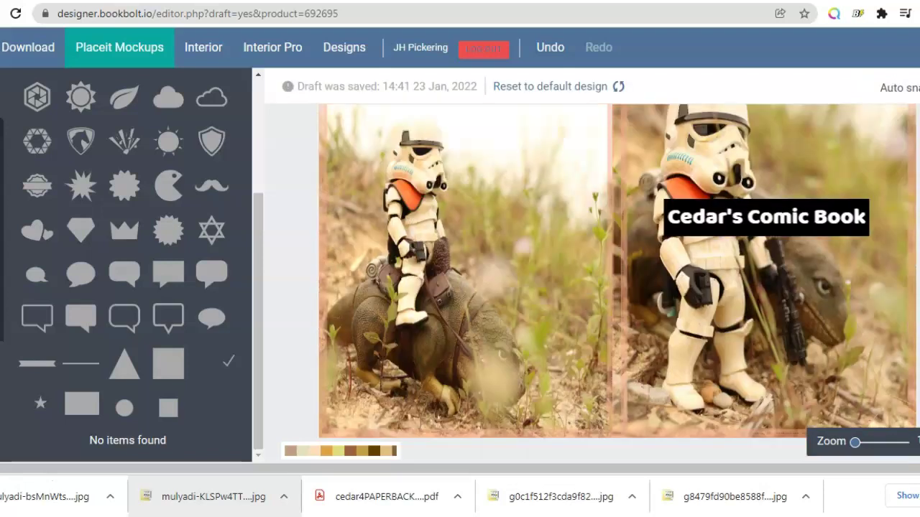
scroll(618, 283, "up", 1)
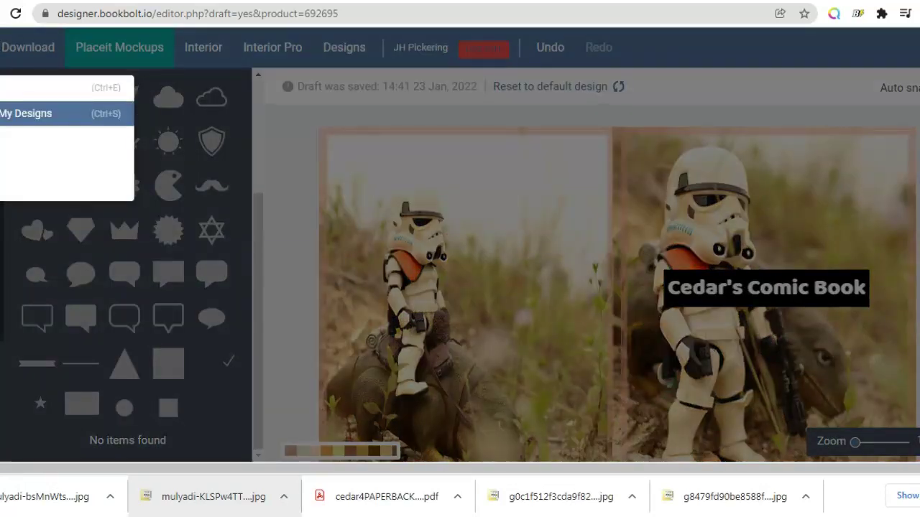
left_click(43, 113)
left_click(388, 216)
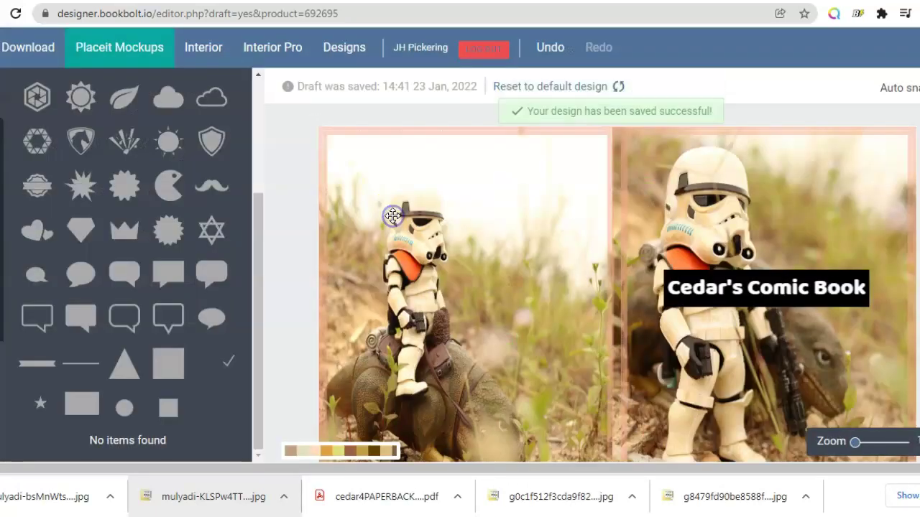
Generate the cover's PDF download and examine the full cover in the PDF viewer
left_click(37, 46)
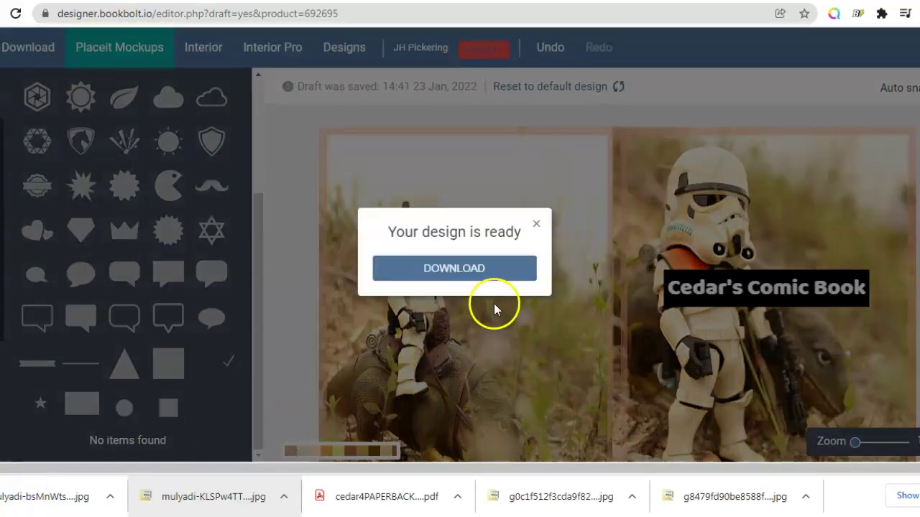
left_click(482, 268)
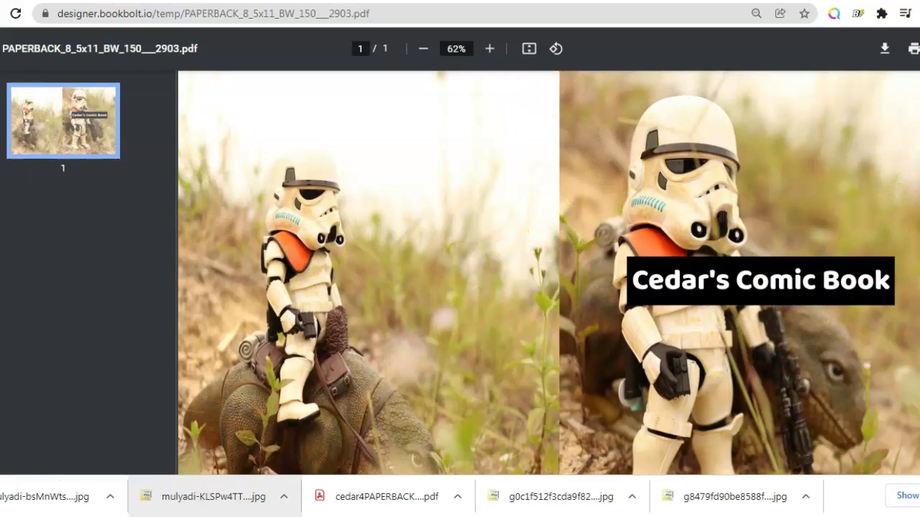
scroll(549, 272, "down", 3)
scroll(549, 272, "up", 3)
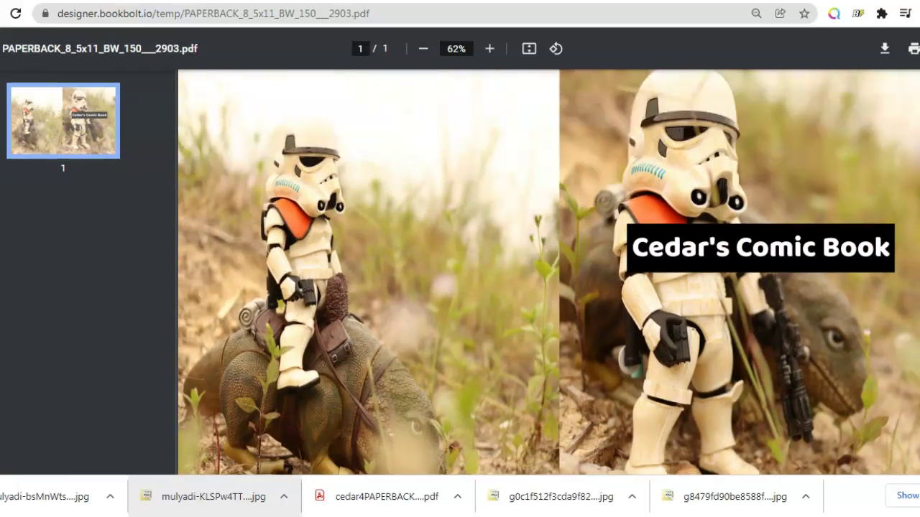
Save the cover PDF to the Desktop as cedar5PAPERBACK_8_5x11_BW_150___2903.pdf
left_click(884, 51)
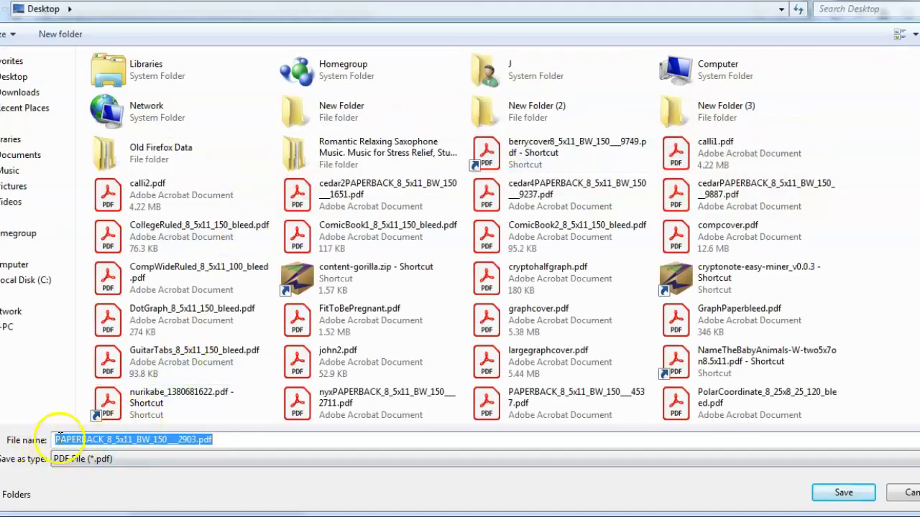
left_click(55, 439)
type("cedar")
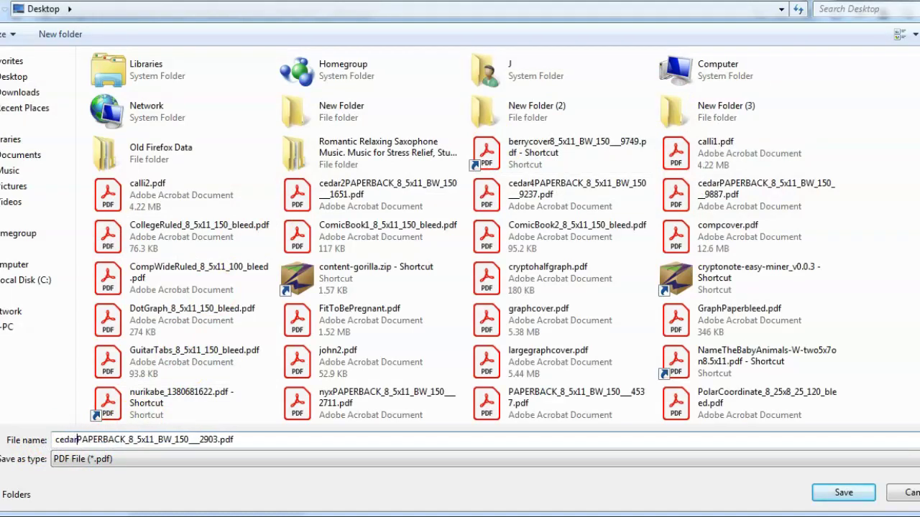
type("5")
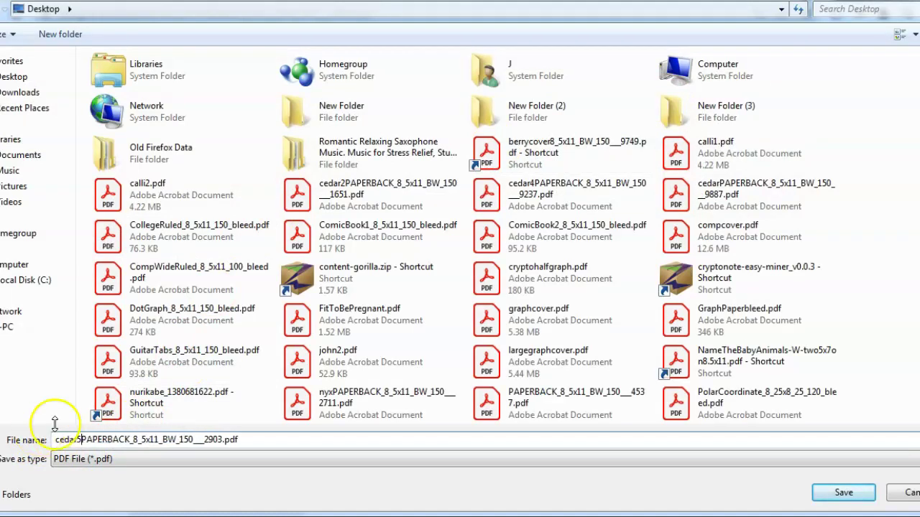
left_click(26, 76)
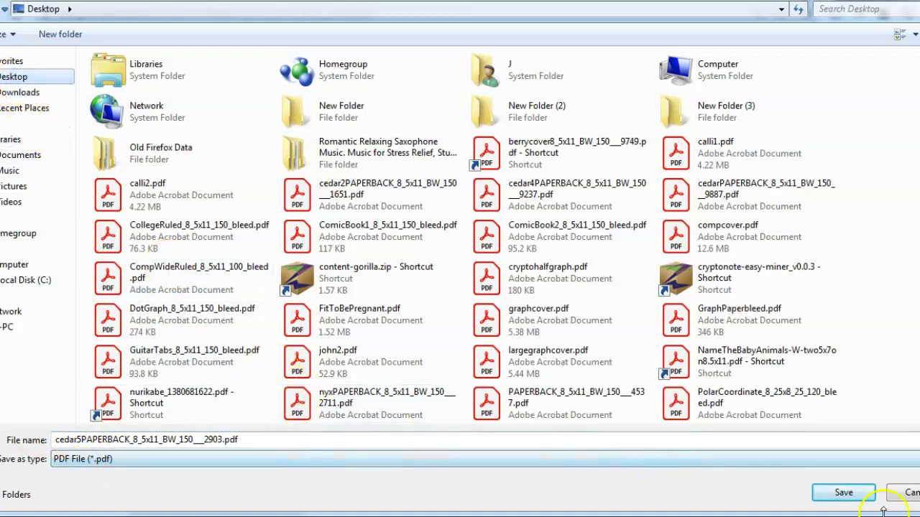
left_click(843, 493)
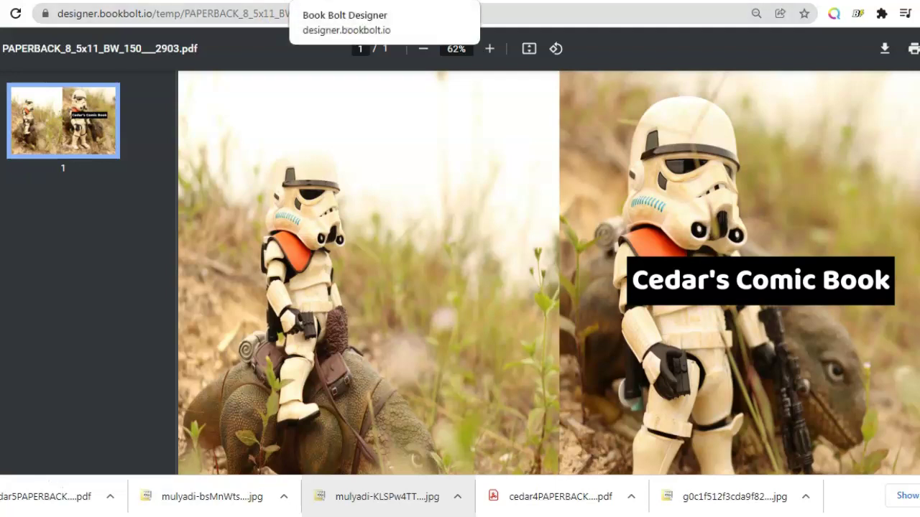
Return to the cover design, close its download dialog and open the Interior Generator
left_click(341, 2)
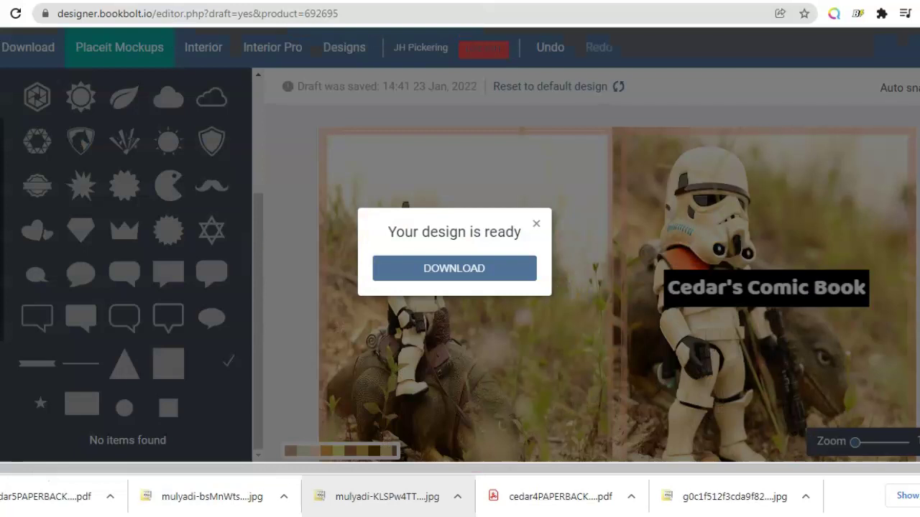
left_click(536, 224)
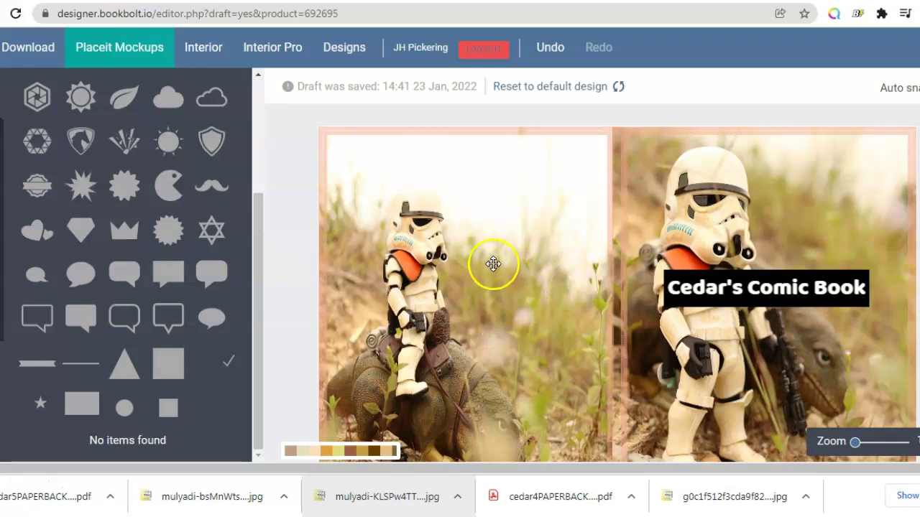
left_click(215, 53)
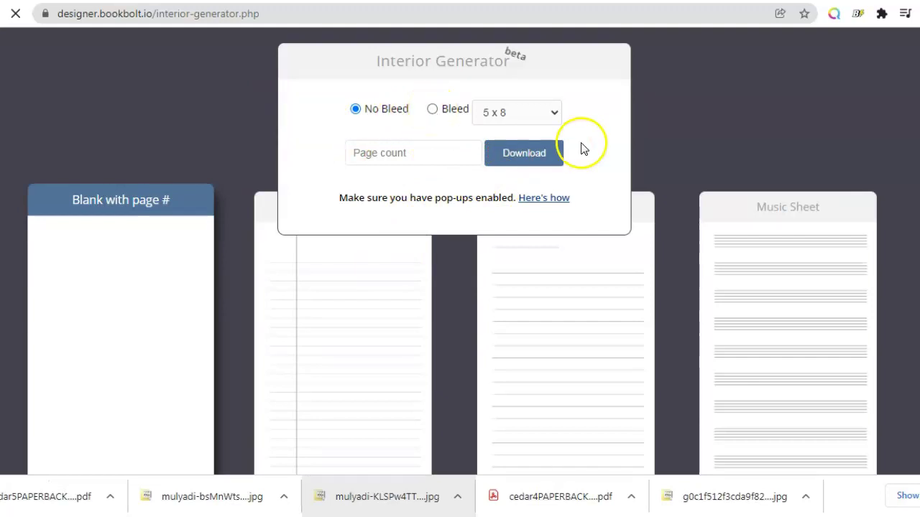
Configure the interior with bleed and a page size of 8.5 x 11
left_click(432, 109)
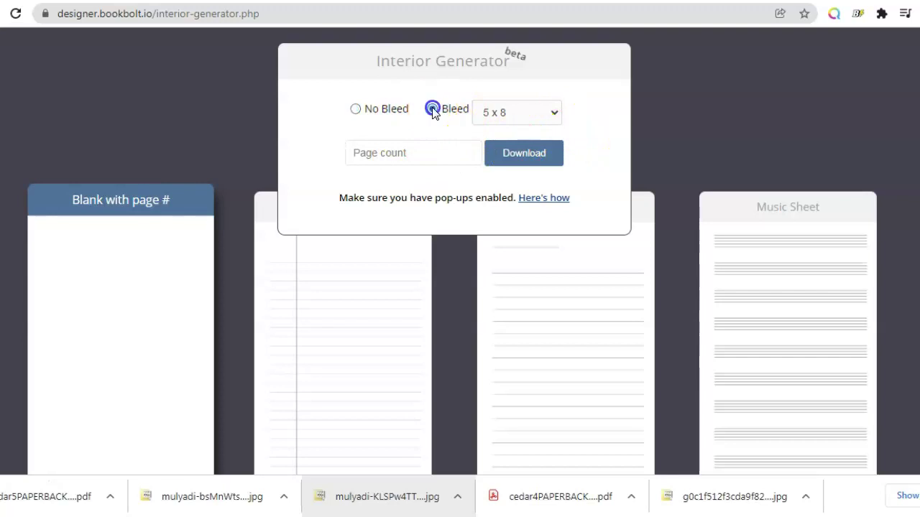
left_click(555, 114)
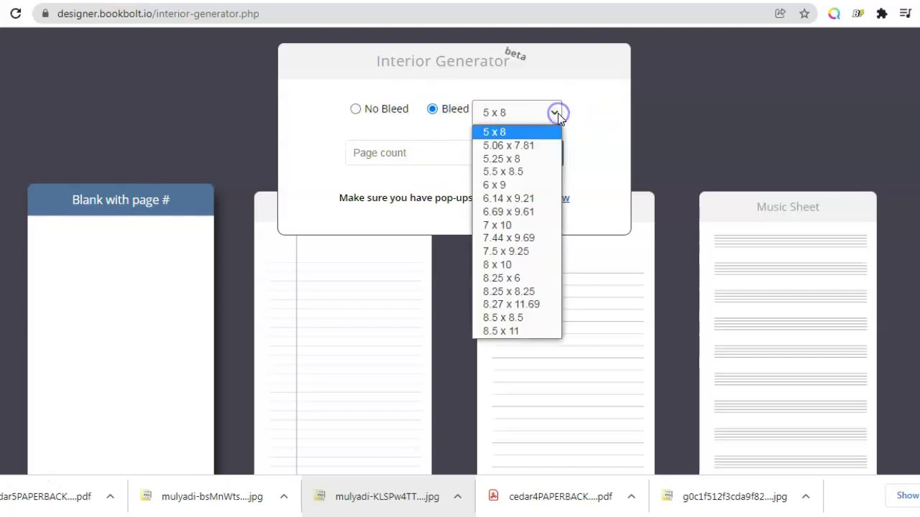
left_click(510, 330)
Set the interior's page count to 150
left_click(474, 155)
type("17")
left_click(474, 152)
left_click(475, 151)
left_click(475, 152)
left_click(474, 152)
left_click(475, 152)
left_click(475, 151)
left_click(474, 152)
left_click(475, 152)
left_click(474, 151)
left_click(475, 151)
left_click(474, 152)
left_click(475, 151)
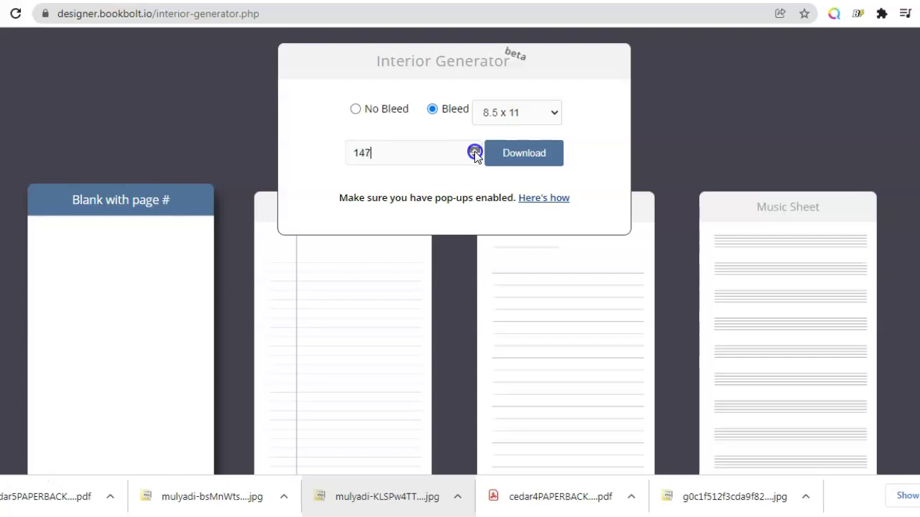
left_click(475, 152)
Check the first interior templates, briefly revisit the cover design and return to the Interior Generator
left_click(817, 157)
scroll(459, 287, "down", 3)
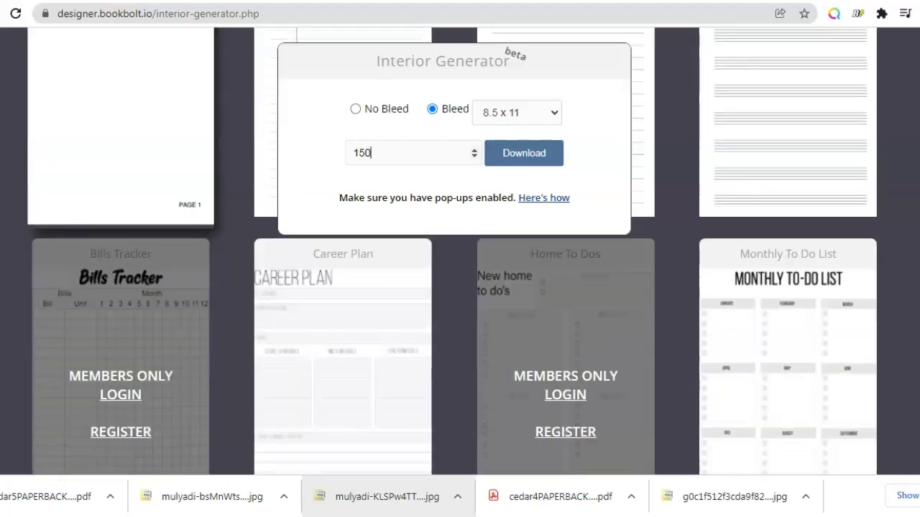
scroll(460, 287, "up", 3)
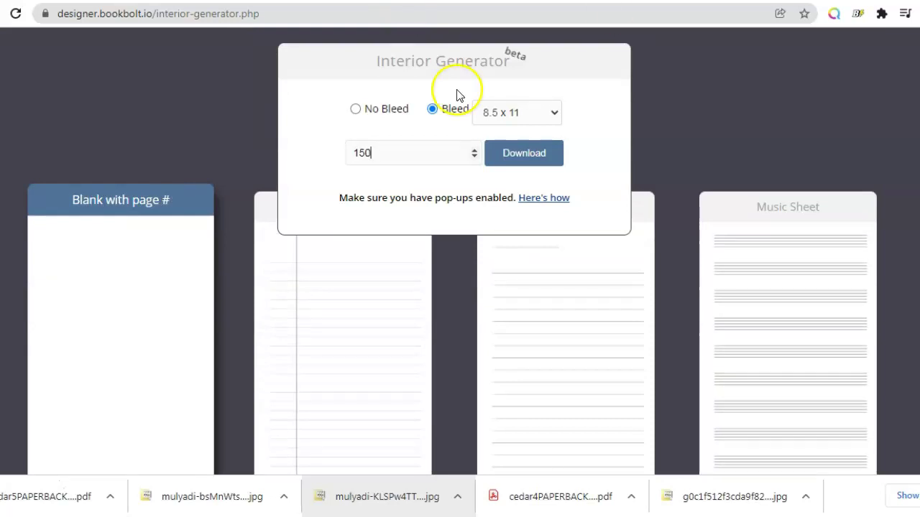
left_click(390, 1)
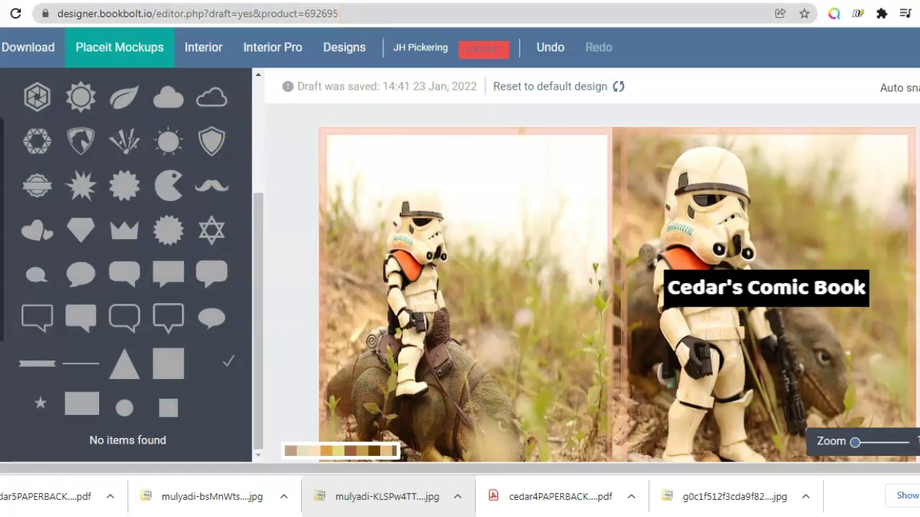
left_click(388, 1)
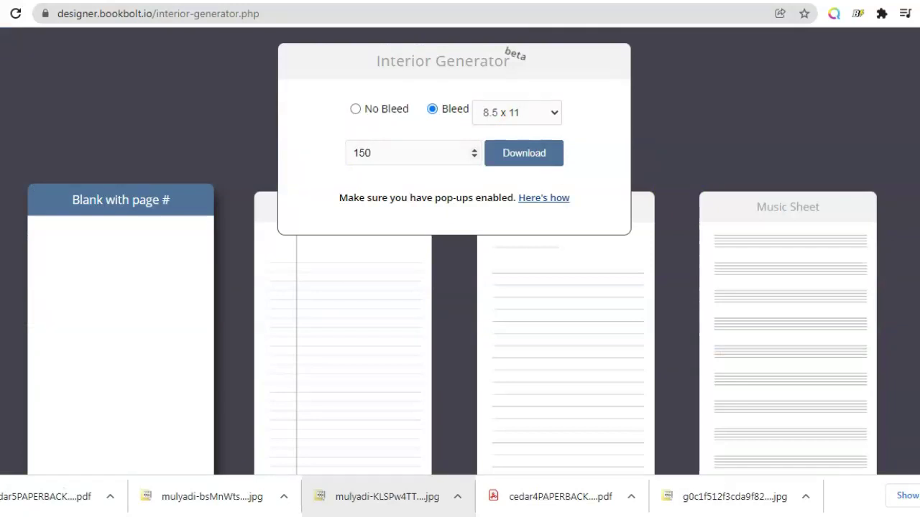
Browse the interior templates from the start of the gallery to the Comic Book layouts and examine their panel arrangements
scroll(460, 287, "down", 2)
scroll(460, 288, "down", 3)
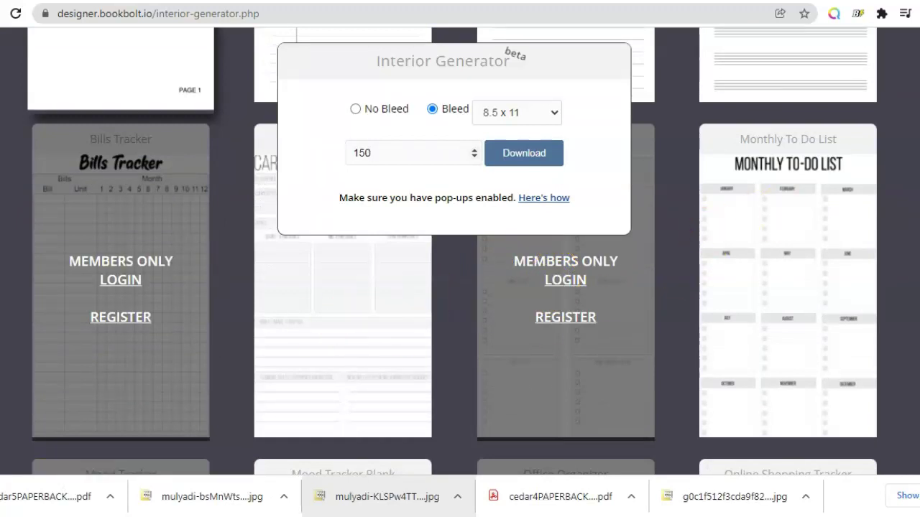
scroll(459, 287, "down", 3)
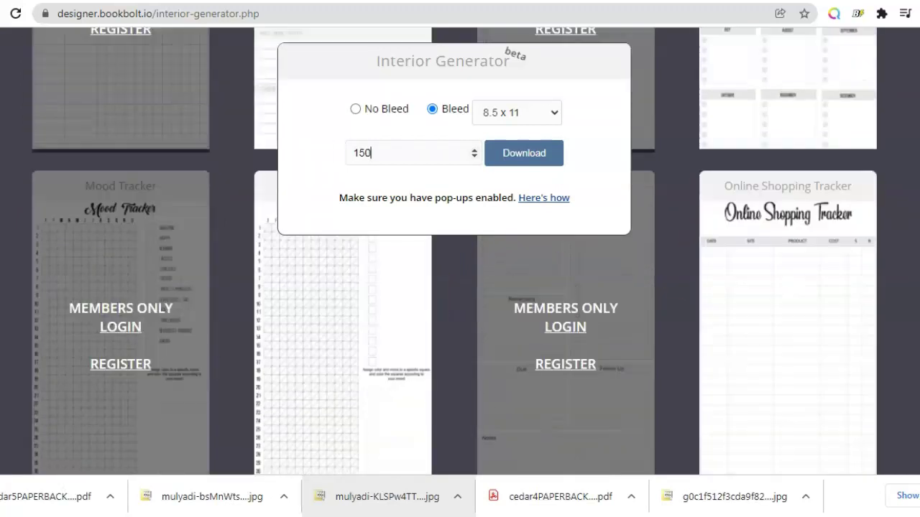
scroll(460, 287, "up", 4)
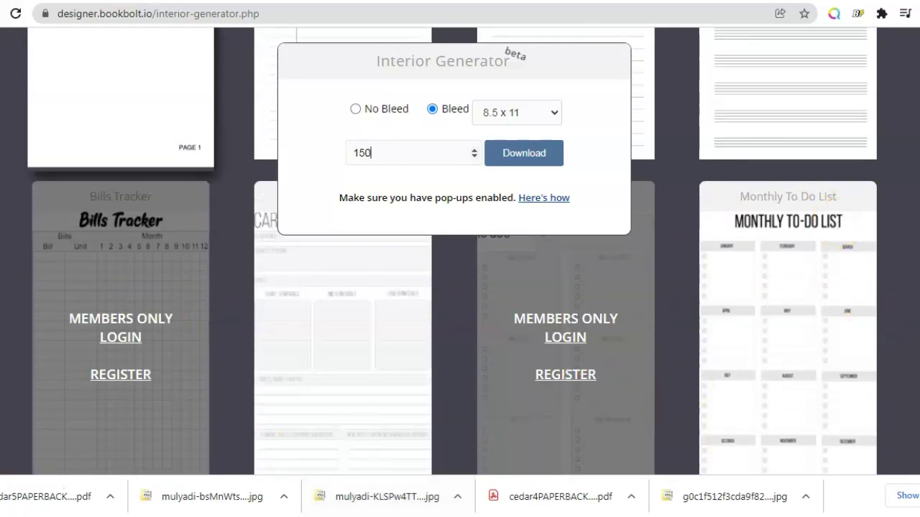
scroll(460, 288, "down", 15)
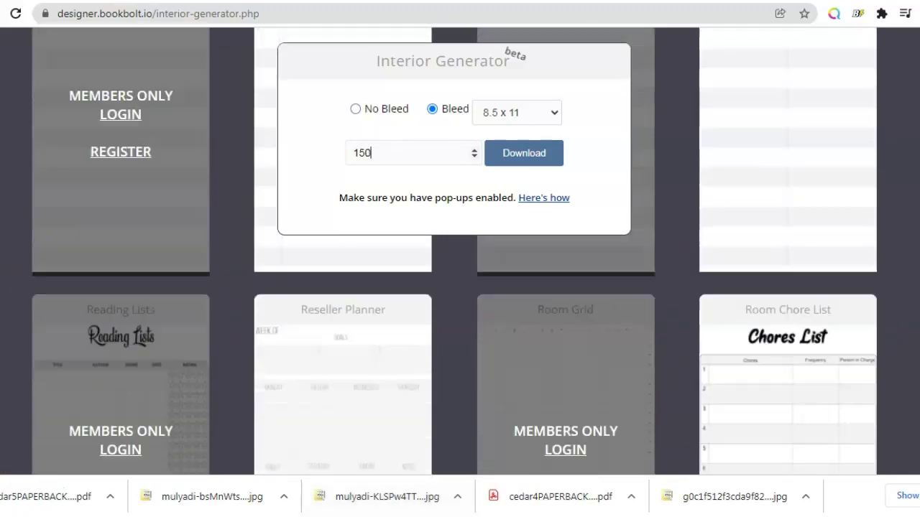
scroll(460, 287, "down", 10)
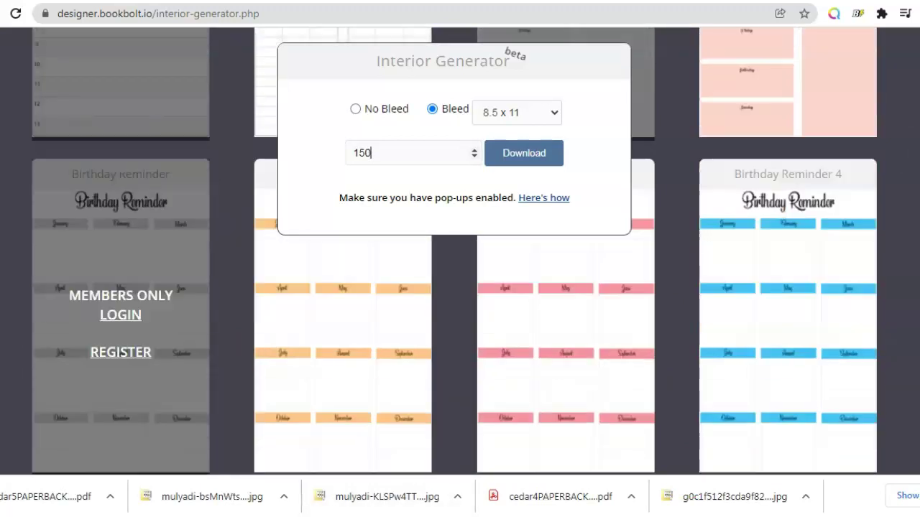
scroll(460, 288, "down", 6)
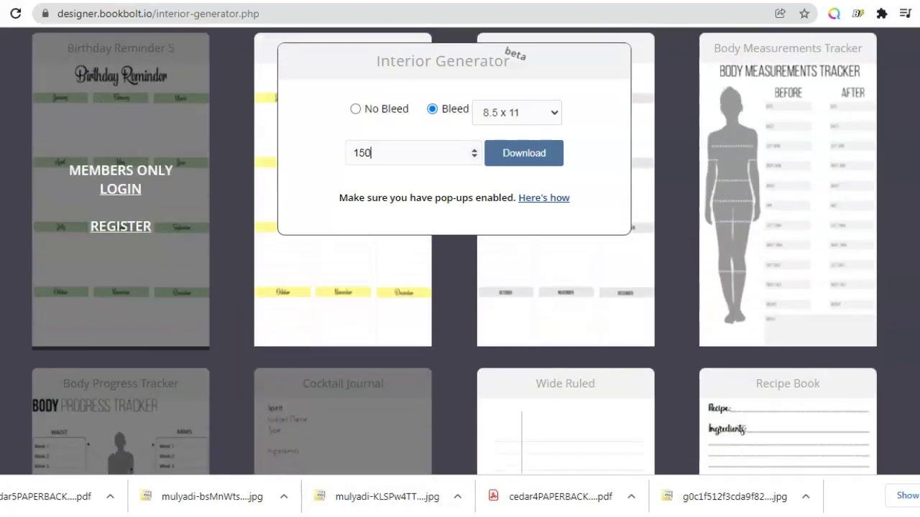
scroll(460, 287, "down", 2)
scroll(460, 288, "down", 3)
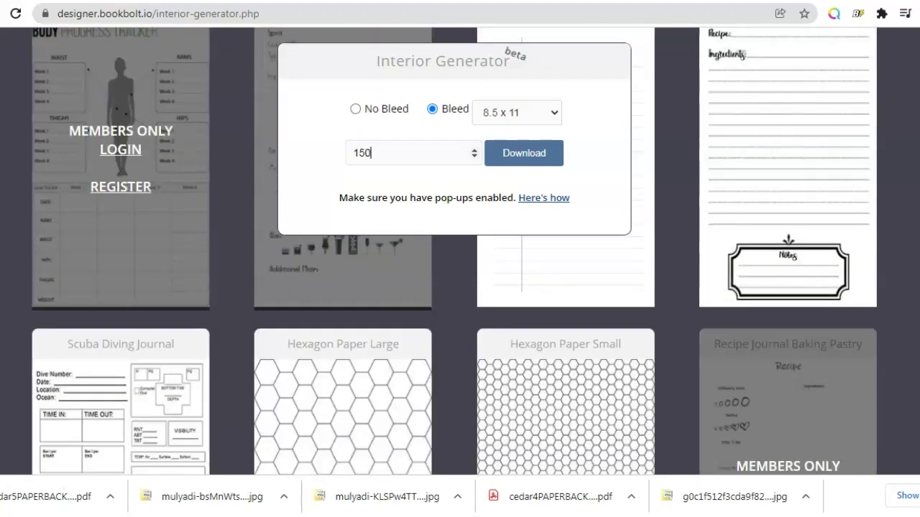
scroll(460, 288, "down", 3)
scroll(459, 288, "down", 6)
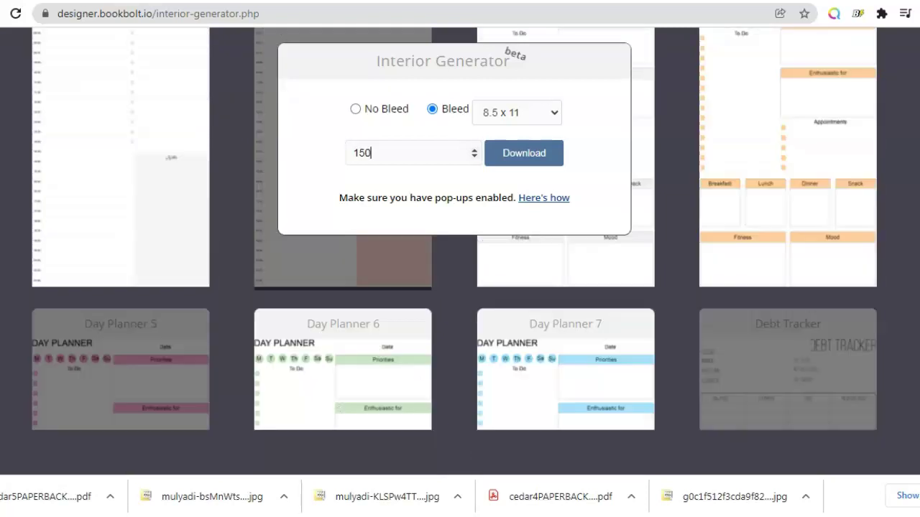
scroll(459, 288, "down", 3)
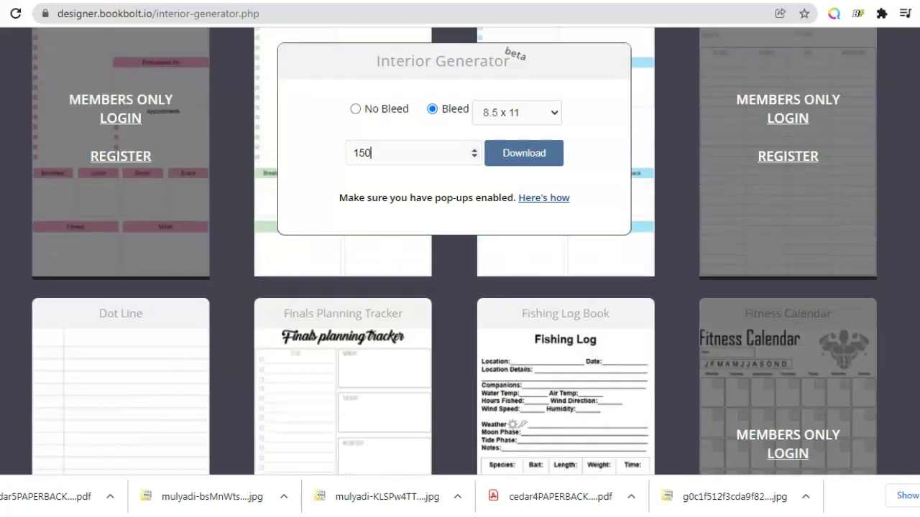
scroll(460, 287, "down", 2)
scroll(460, 288, "up", 4)
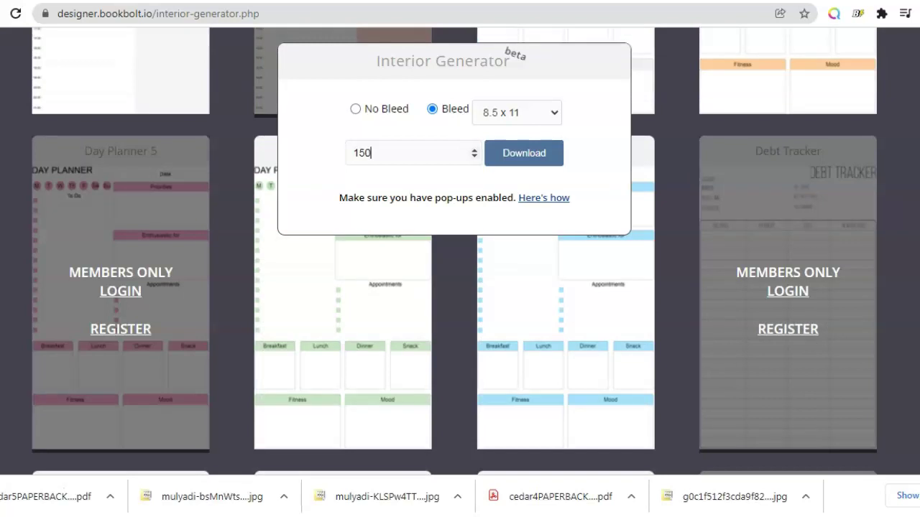
scroll(460, 287, "down", 12)
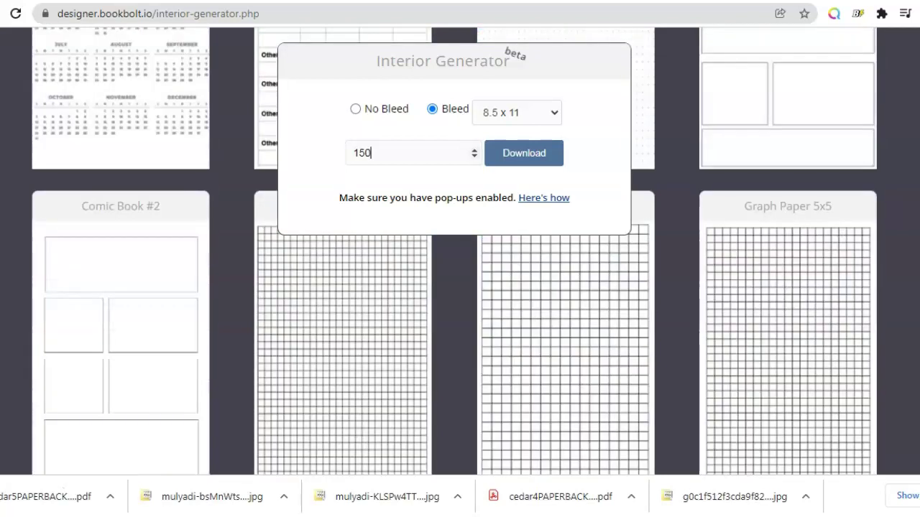
scroll(460, 287, "up", 1)
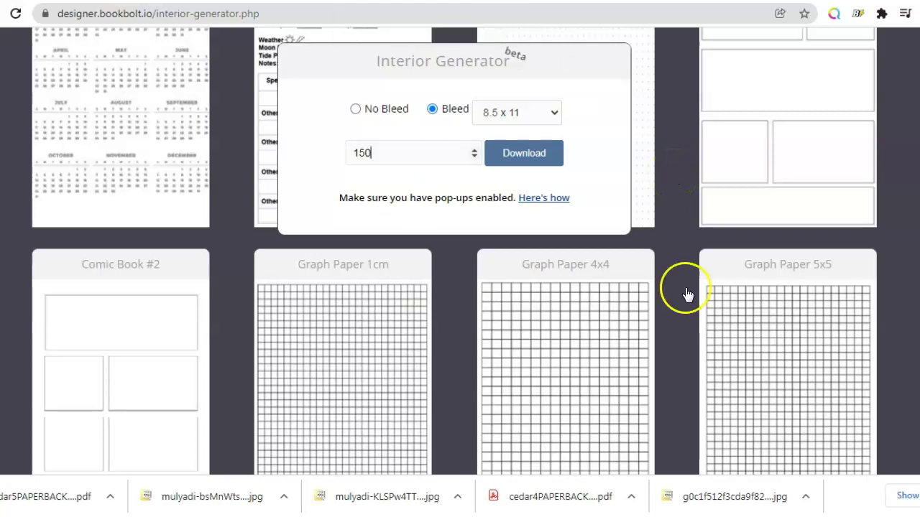
Examine the remaining interior templates beyond the Comic Book layouts through the end of the gallery, then return to its beginning
scroll(460, 287, "down", 10)
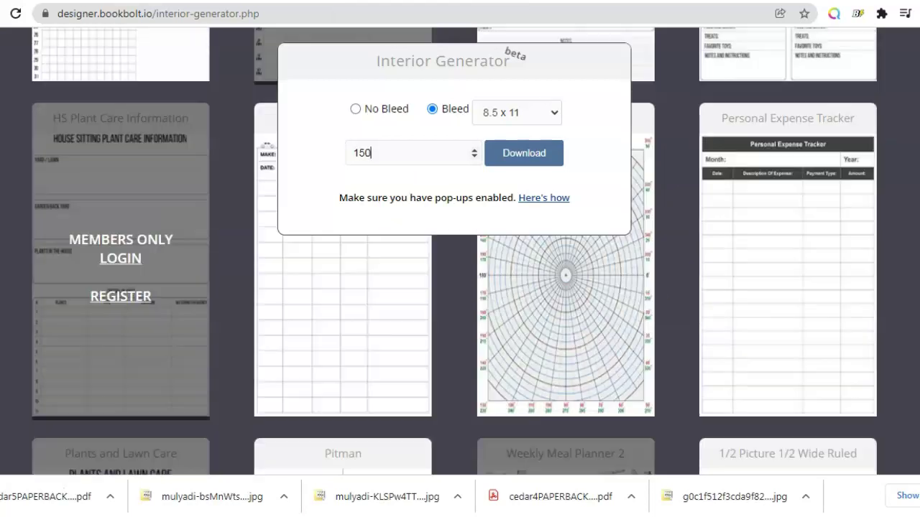
scroll(460, 287, "up", 4)
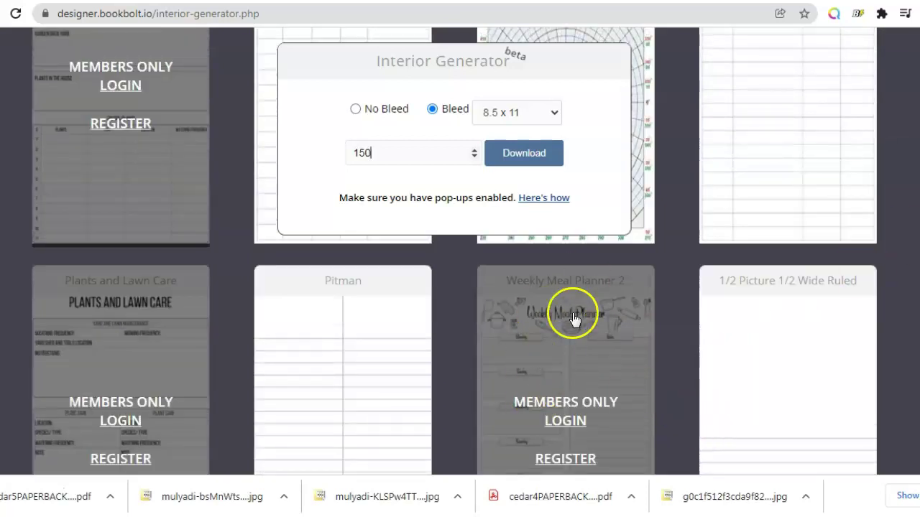
scroll(460, 288, "down", 5)
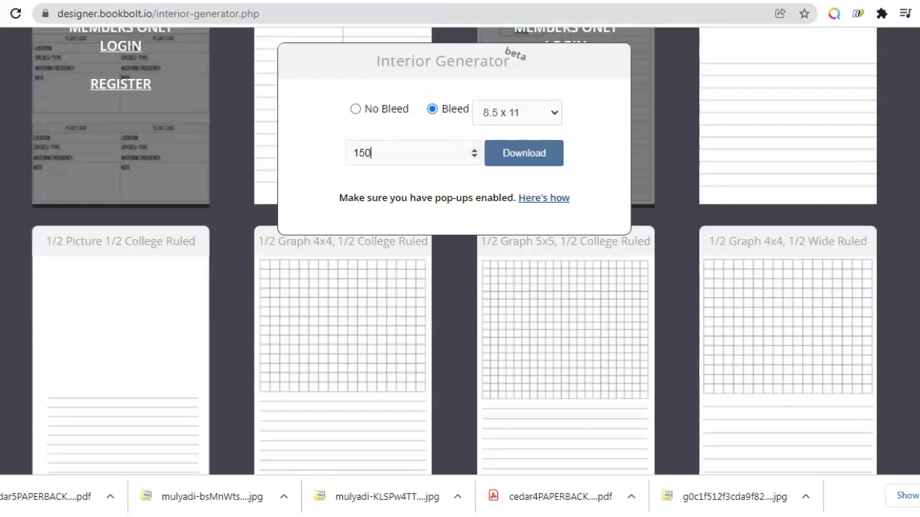
scroll(460, 287, "down", 20)
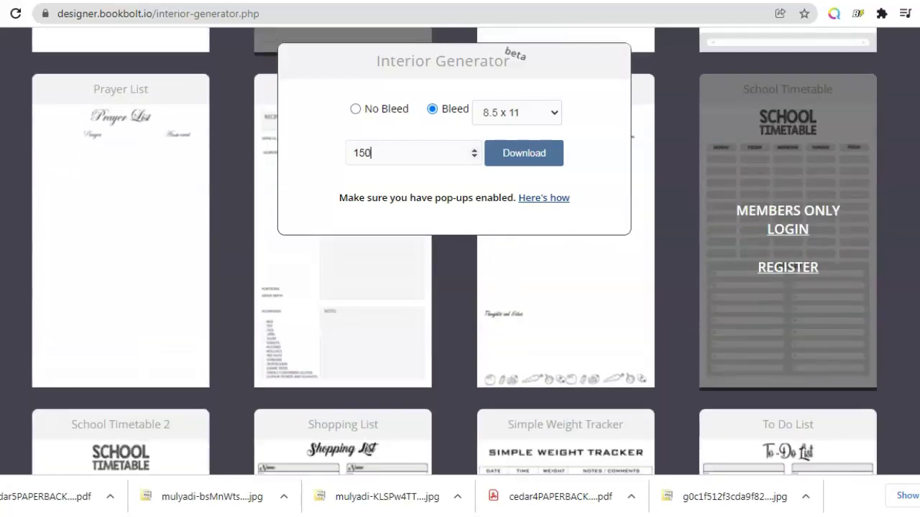
scroll(460, 288, "down", 5)
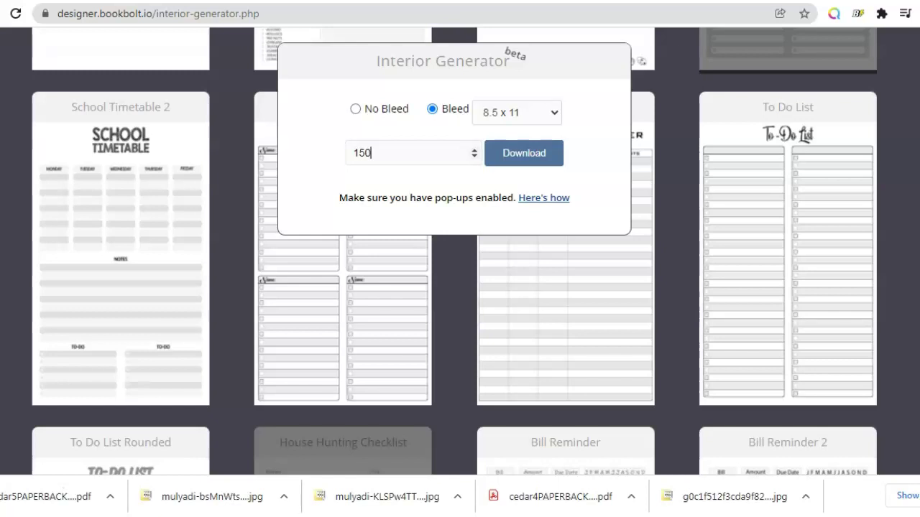
scroll(460, 287, "down", 12)
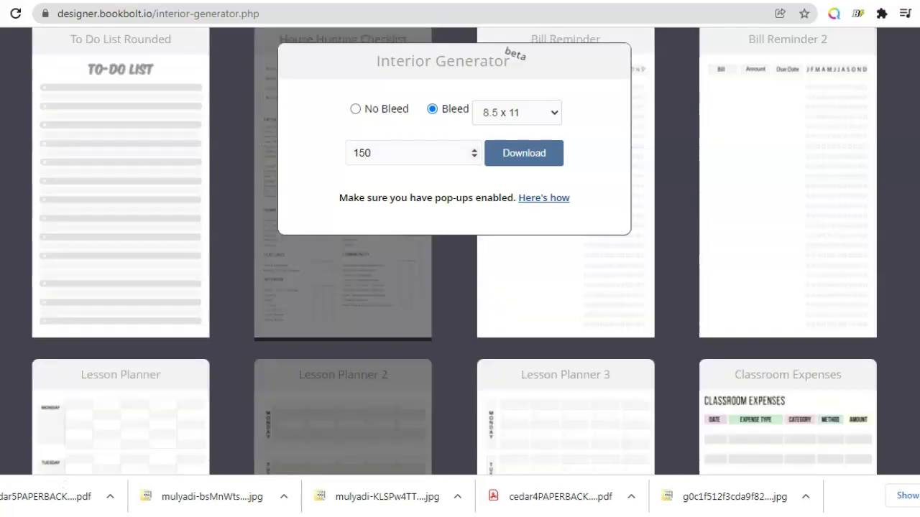
scroll(460, 288, "down", 5)
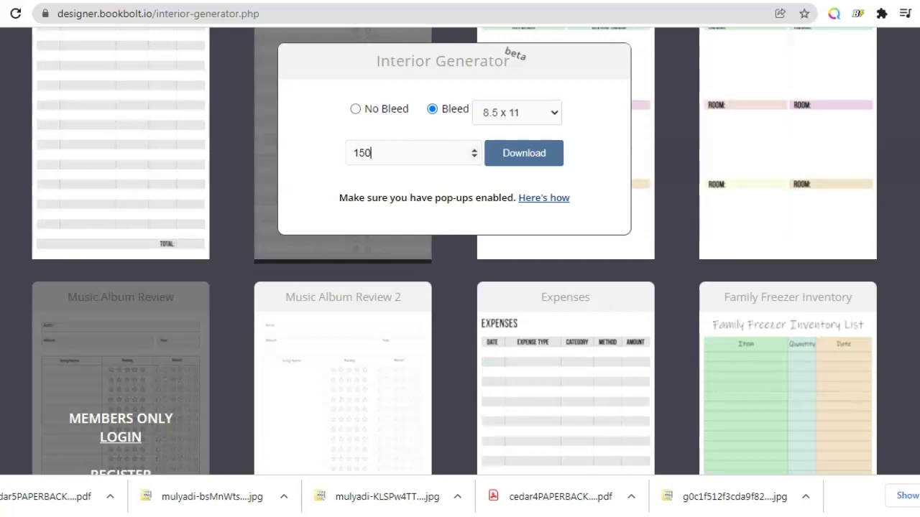
scroll(460, 287, "down", 5)
scroll(460, 287, "down", 15)
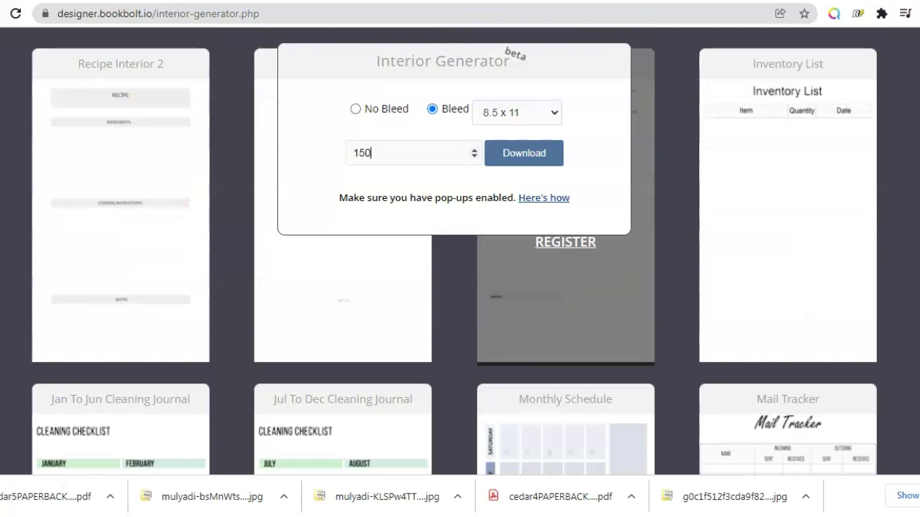
scroll(460, 288, "down", 15)
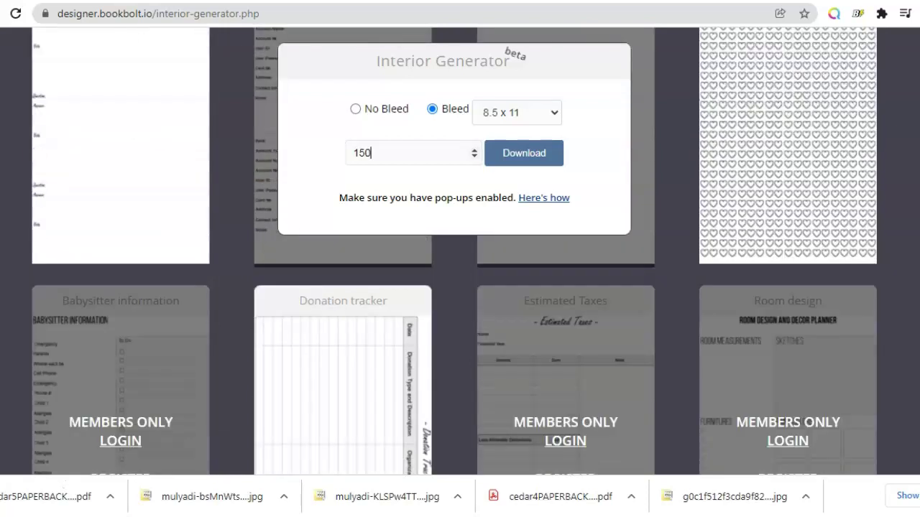
scroll(460, 287, "down", 5)
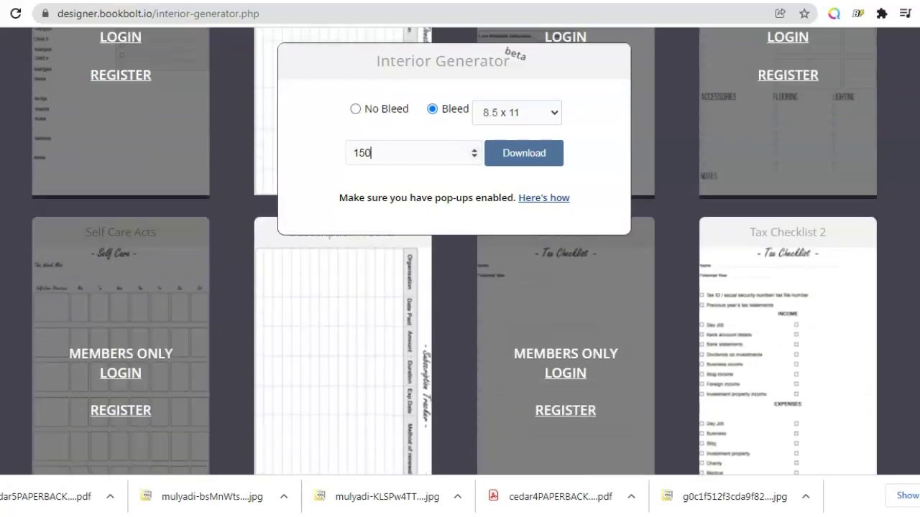
scroll(459, 287, "down", 7)
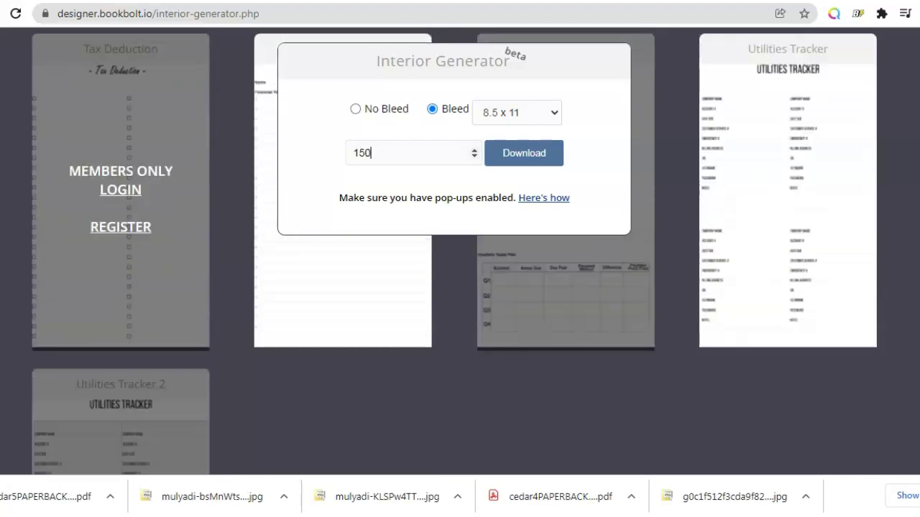
scroll(460, 288, "down", 3)
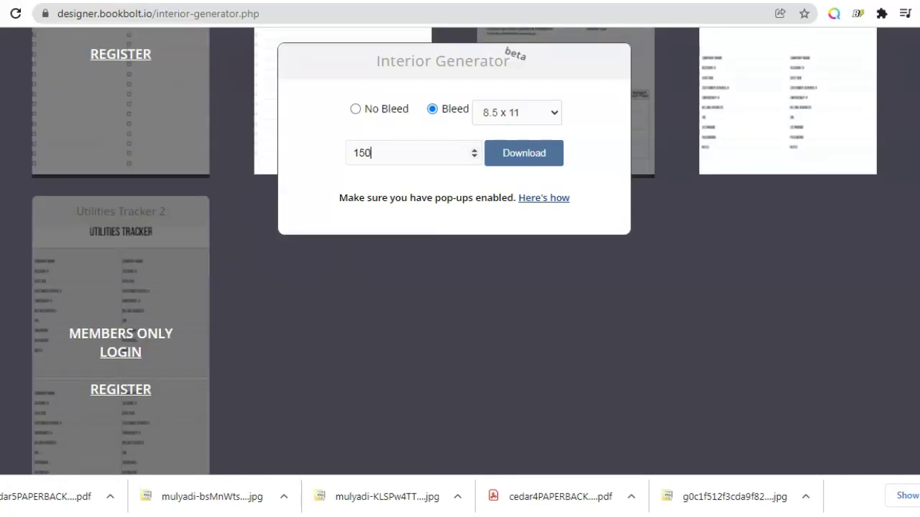
scroll(460, 288, "down", 15)
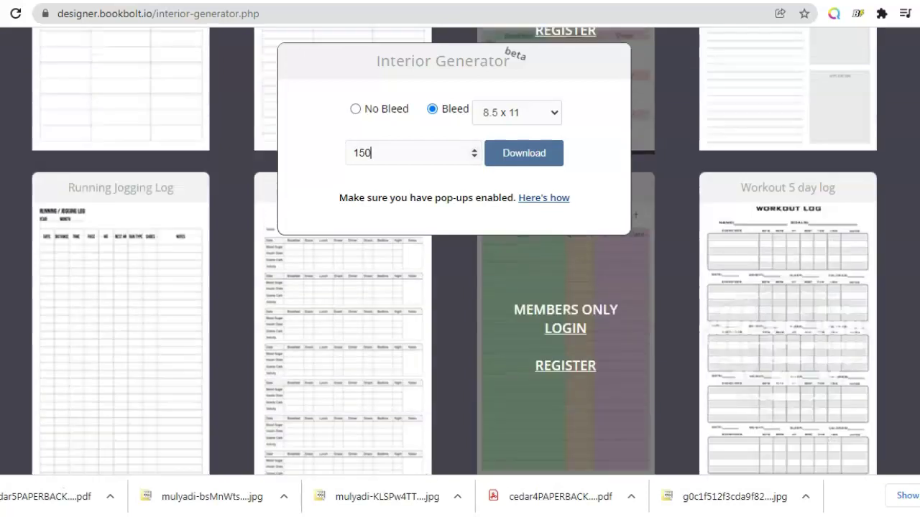
scroll(460, 287, "up", 20)
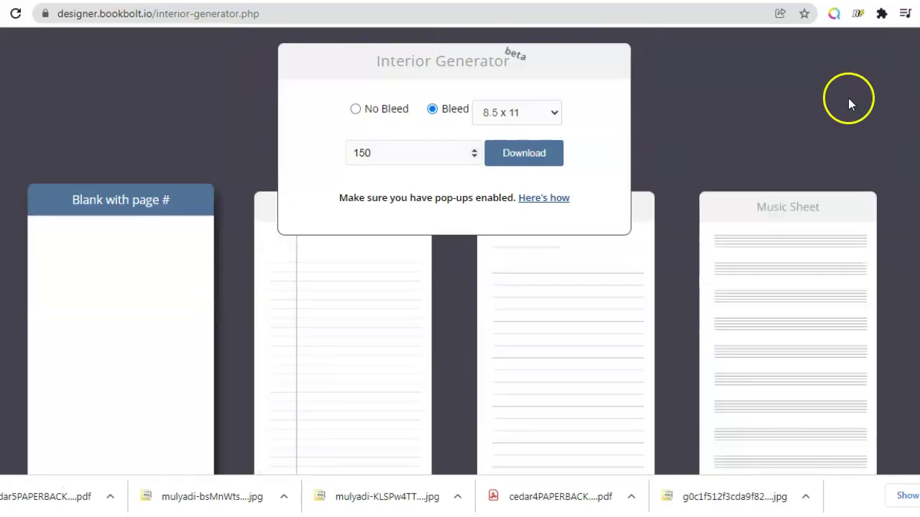
Switch to Book Bolt Lister and review the Cedar's Comic Book profile, from its description to its keywords, categories and trim size
left_click(376, 6)
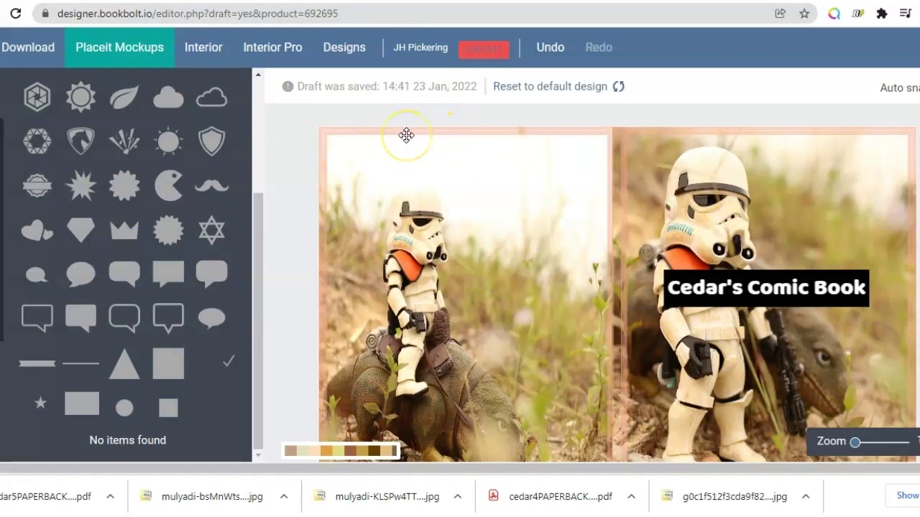
left_click(447, 95)
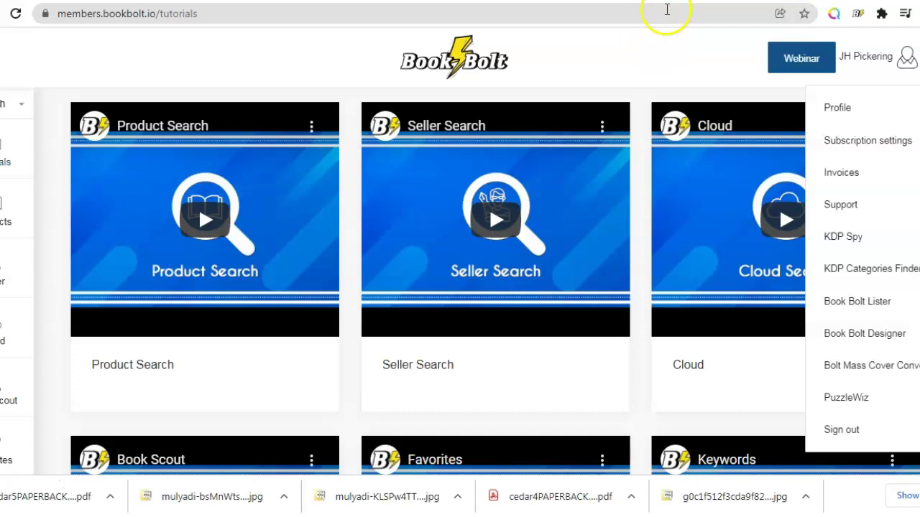
key("ctrl+Tab")
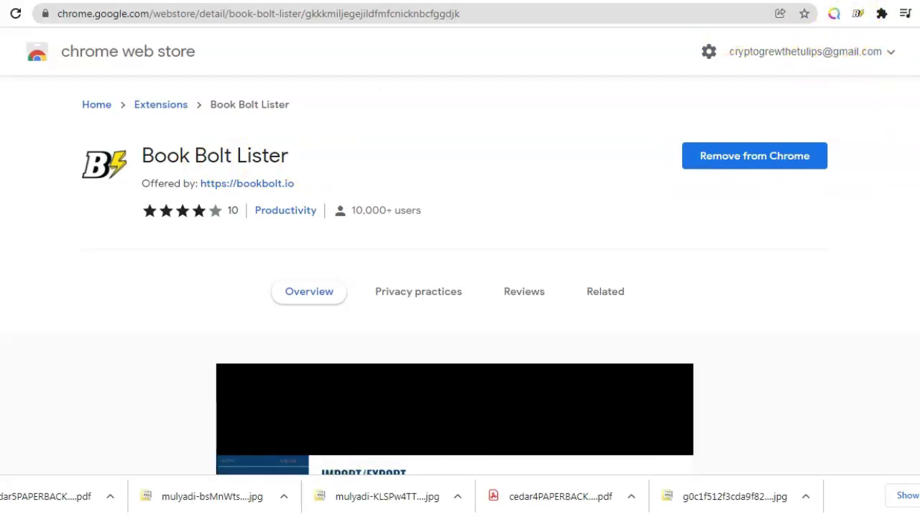
key("ctrl+Tab")
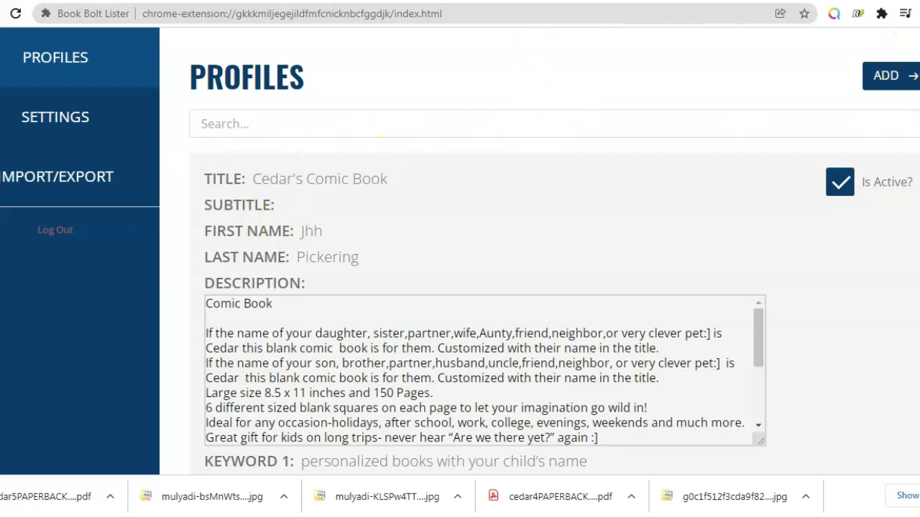
scroll(460, 251, "down", 5)
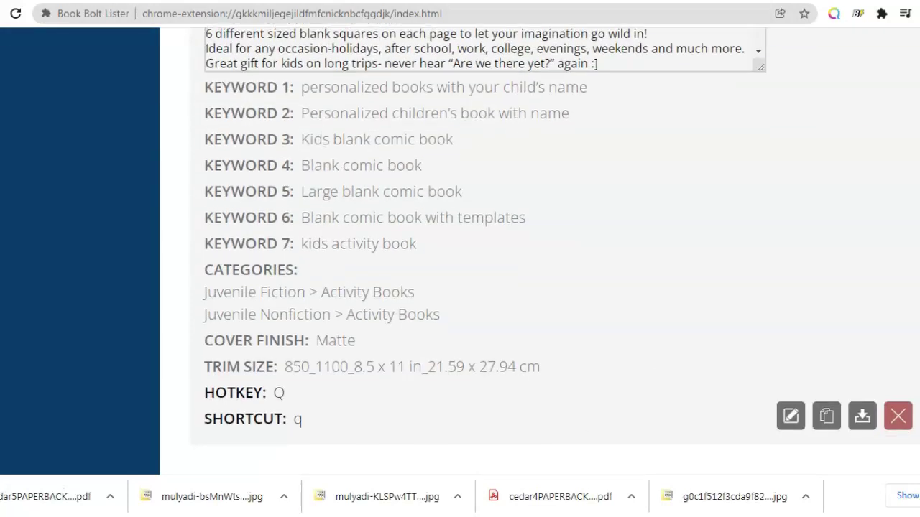
Switch to Kindle Direct Publishing and dismiss the paperback submission notice on the bookshelf
scroll(460, 252, "up", 3)
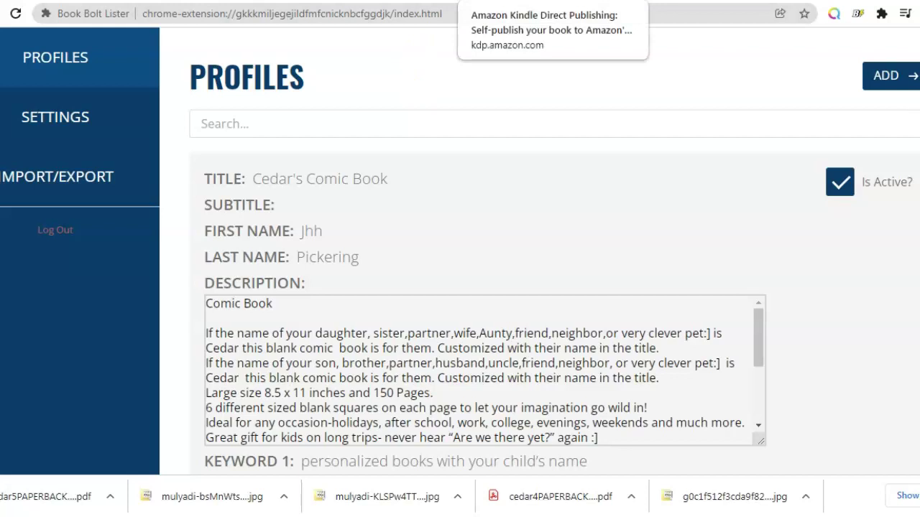
key("ctrl+Tab")
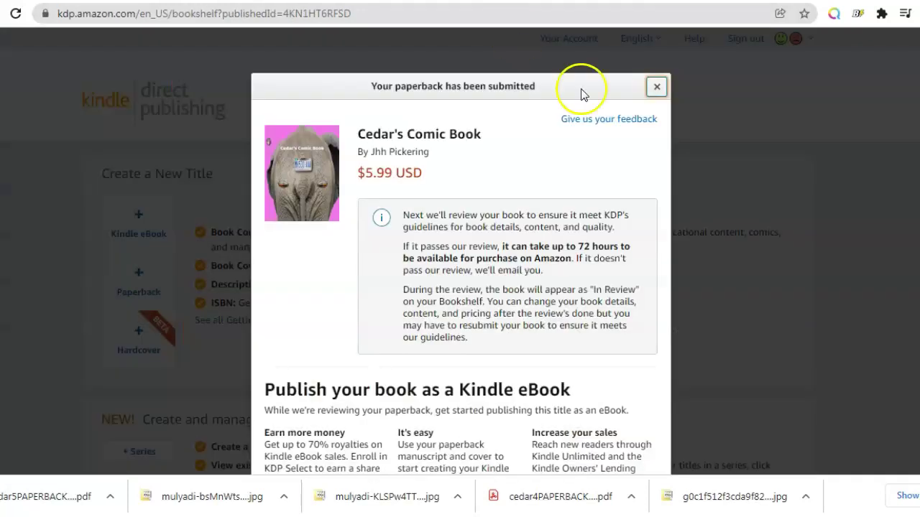
left_click(656, 87)
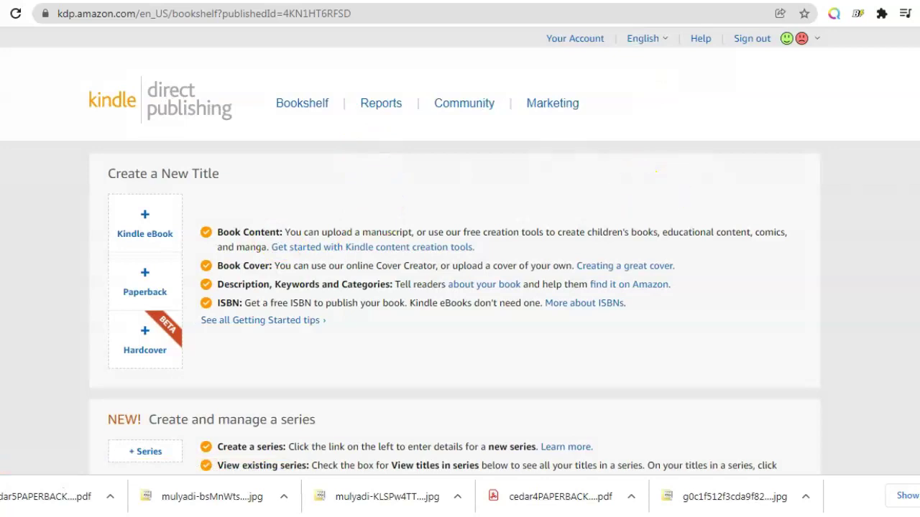
scroll(656, 171, "down", 2)
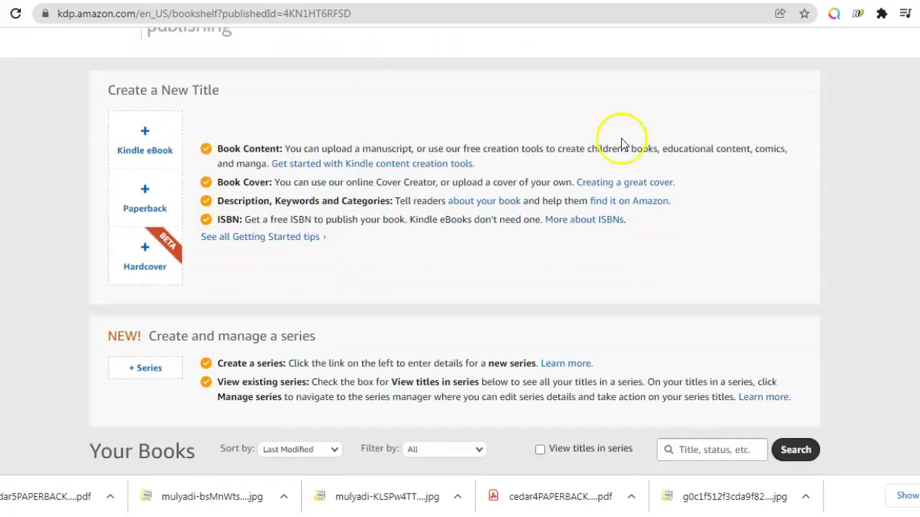
Start a new paperback title and sign in by entering the account password
left_click(150, 207)
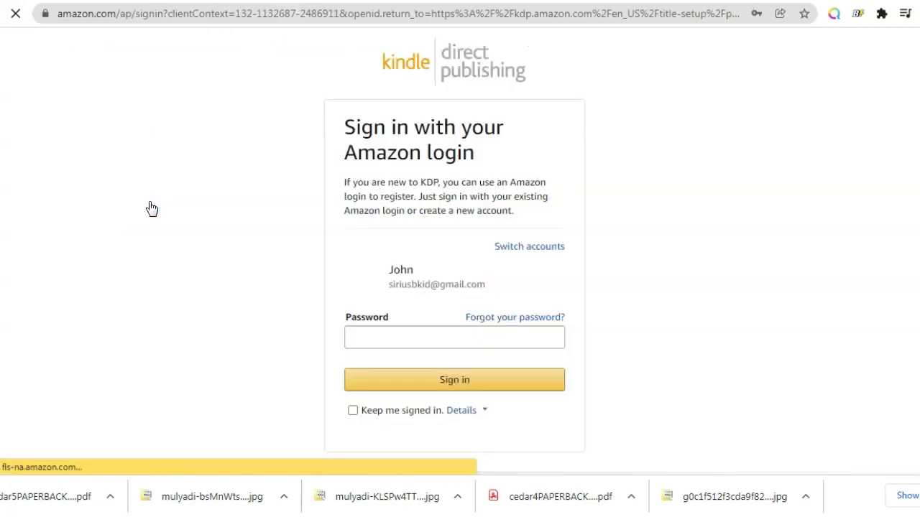
left_click(729, 295)
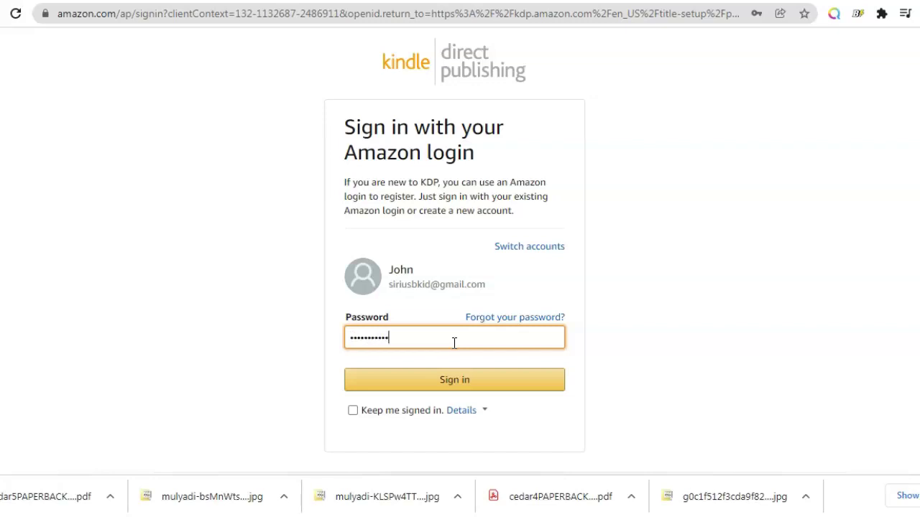
left_click(417, 386)
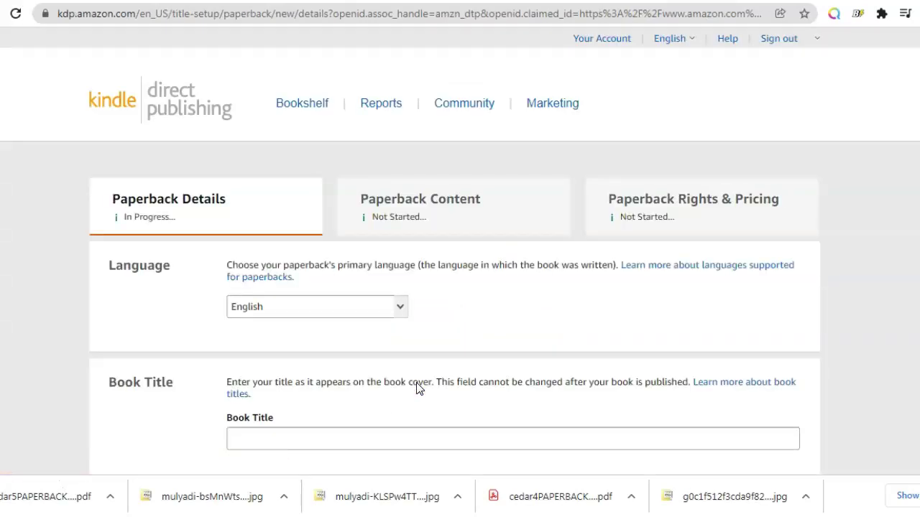
Examine the blank Paperback Details form, from book title and author through description, keywords and categories to adult content
scroll(850, 161, "down", 5)
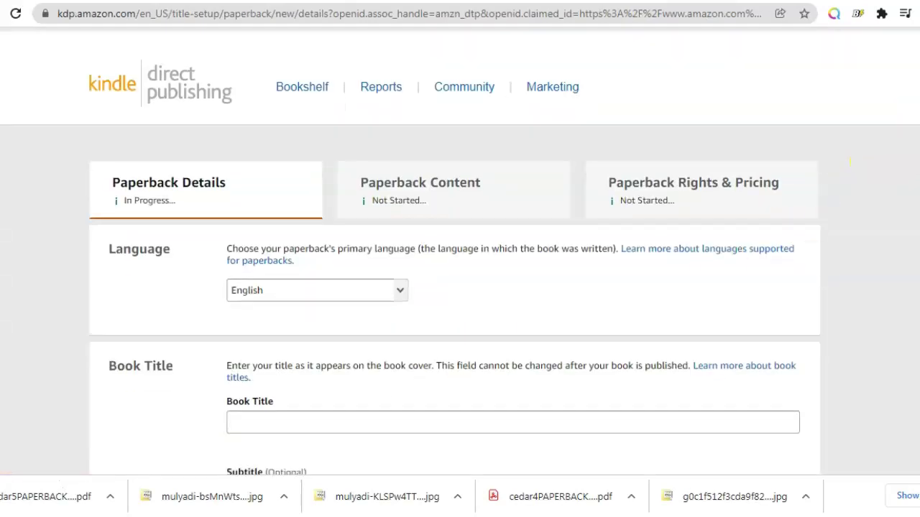
scroll(850, 161, "up", 1)
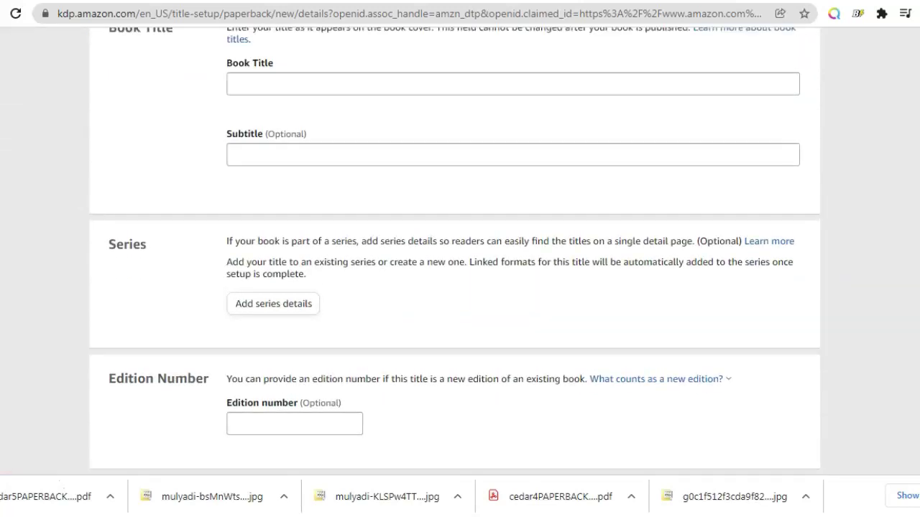
scroll(455, 256, "down", 3)
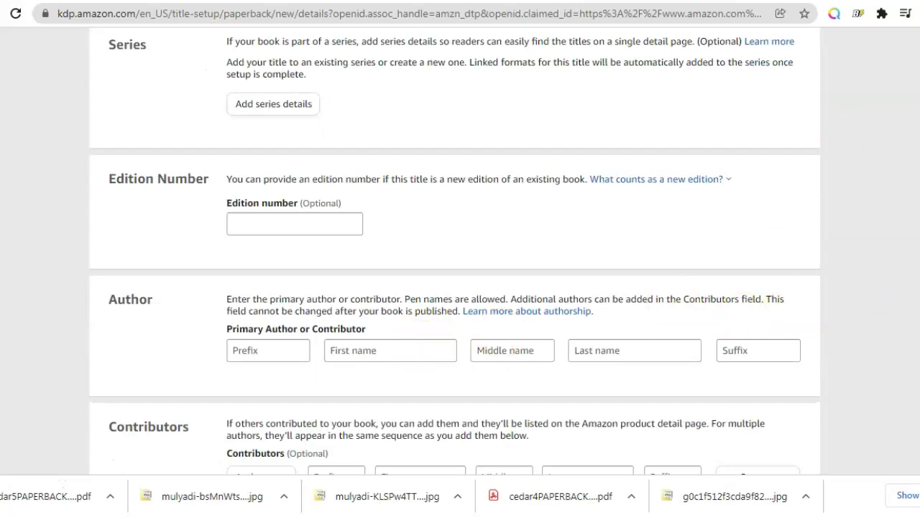
scroll(324, 296, "down", 6)
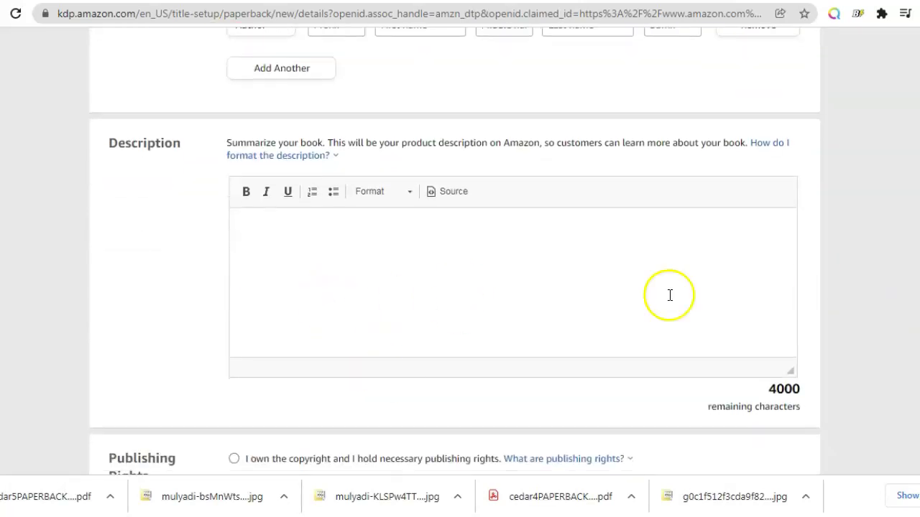
scroll(455, 252, "down", 5)
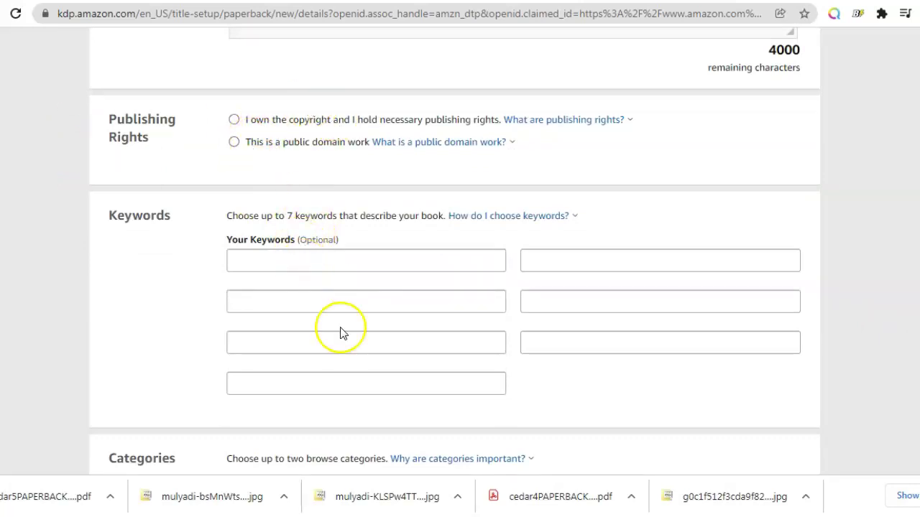
scroll(455, 251, "down", 5)
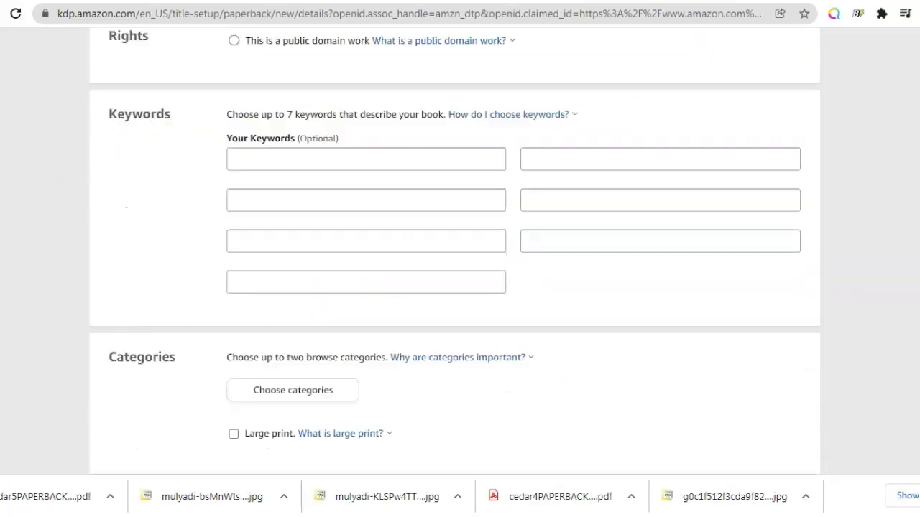
scroll(455, 251, "up", 15)
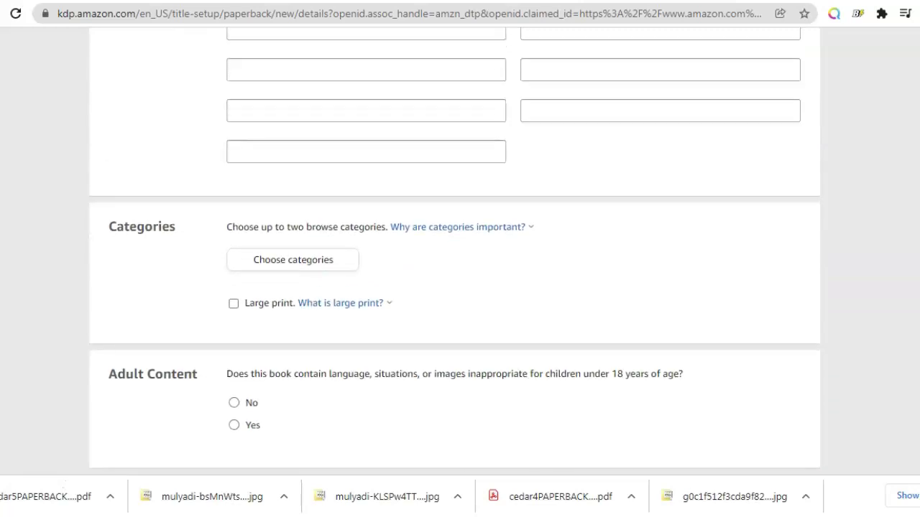
scroll(455, 251, "up", 6)
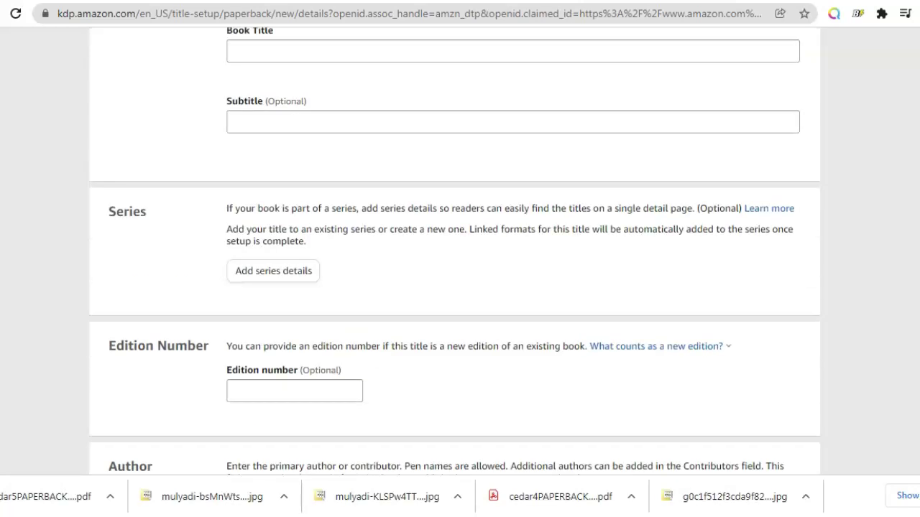
scroll(455, 252, "up", 1)
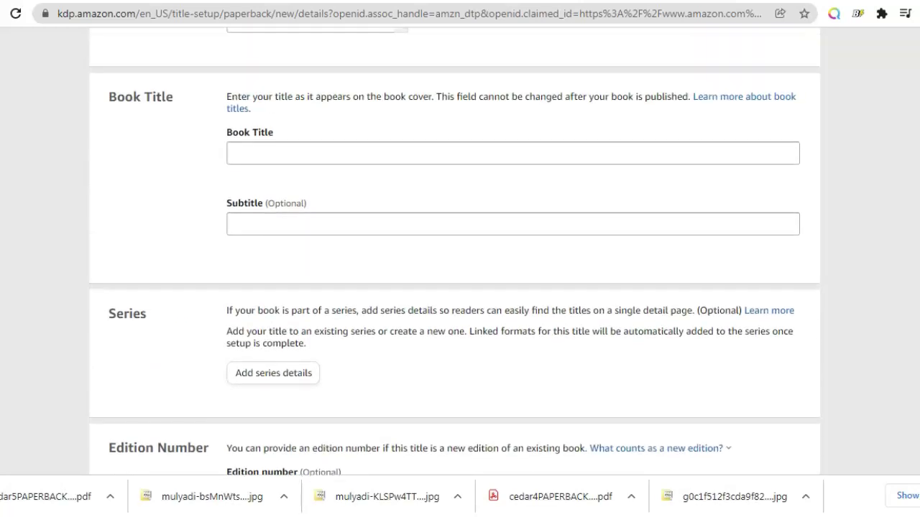
scroll(455, 252, "down", 2)
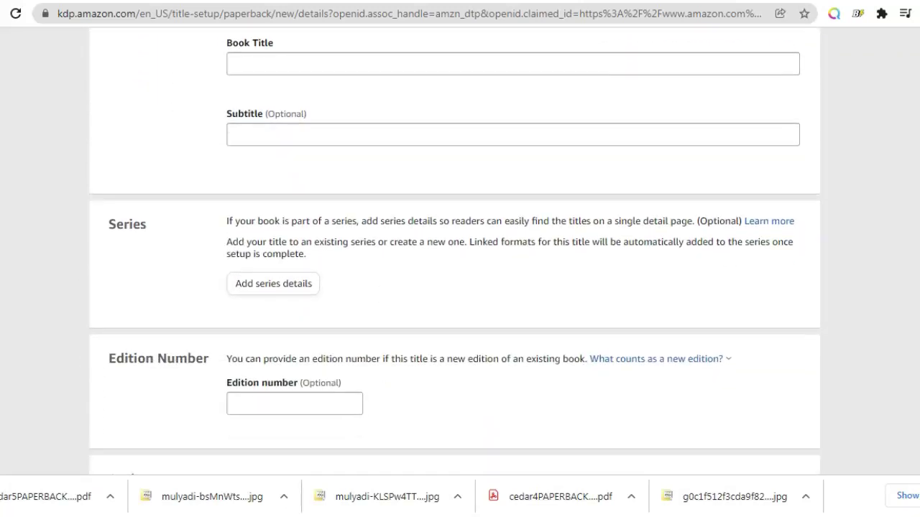
Autofill the Paperback Details from the Cedar's Comic Book Lister profile, then save and continue to the content page
scroll(455, 251, "up", 1)
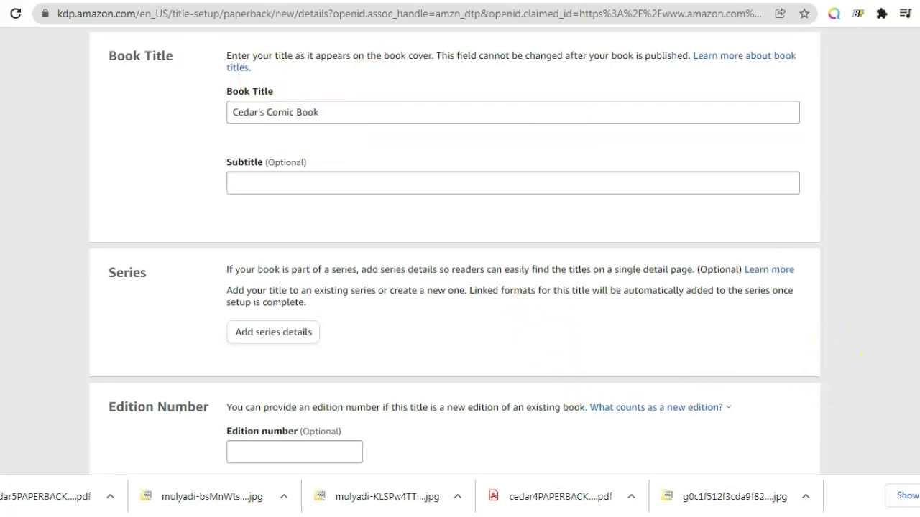
scroll(455, 252, "down", 8)
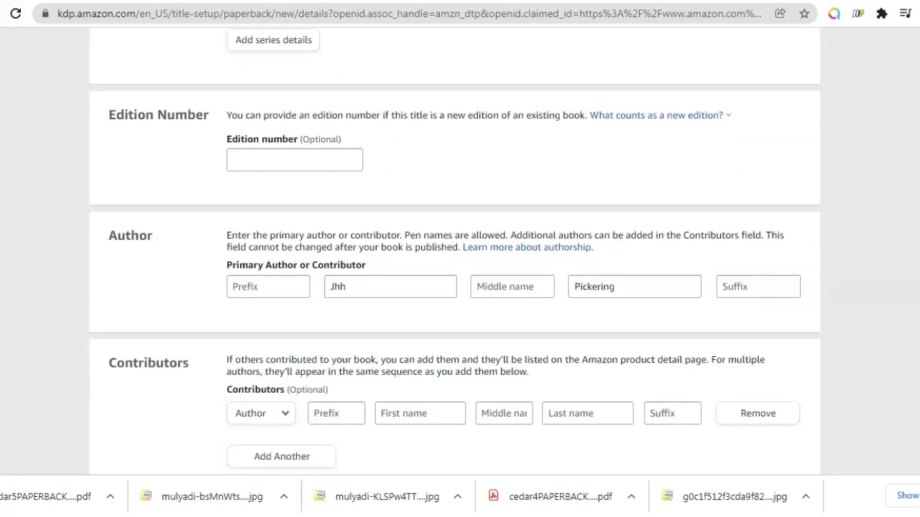
scroll(455, 252, "down", 7)
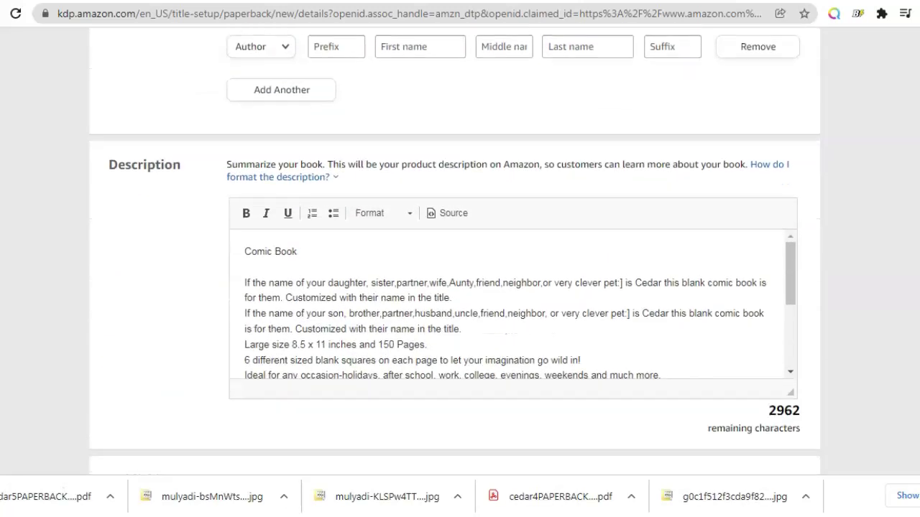
scroll(454, 252, "down", 6)
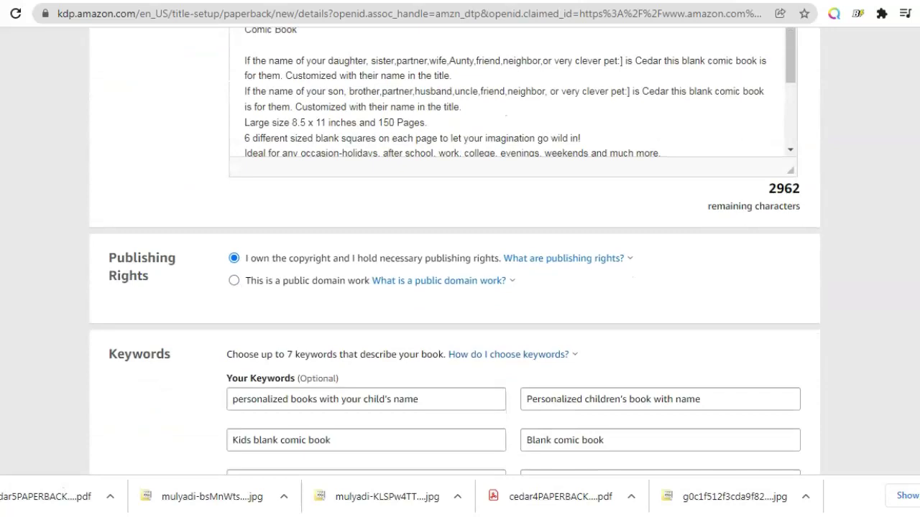
scroll(454, 251, "down", 2)
scroll(455, 252, "down", 5)
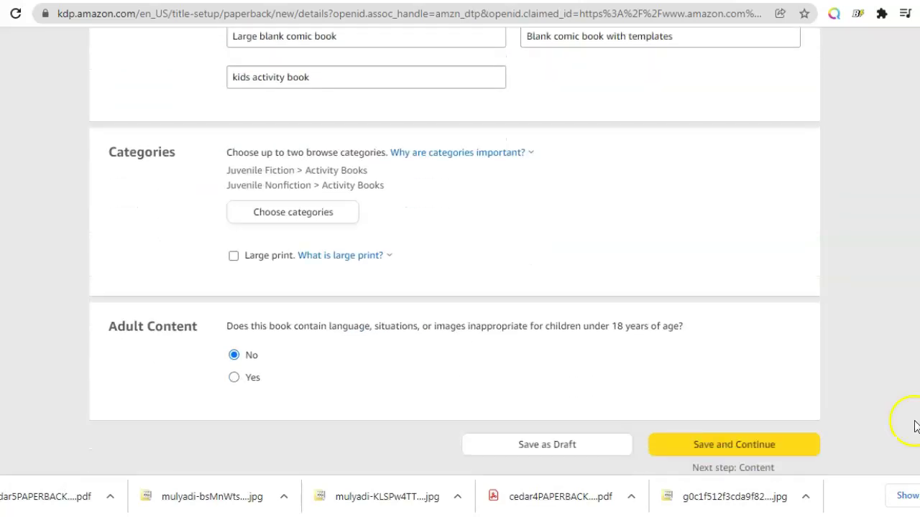
left_click(792, 447)
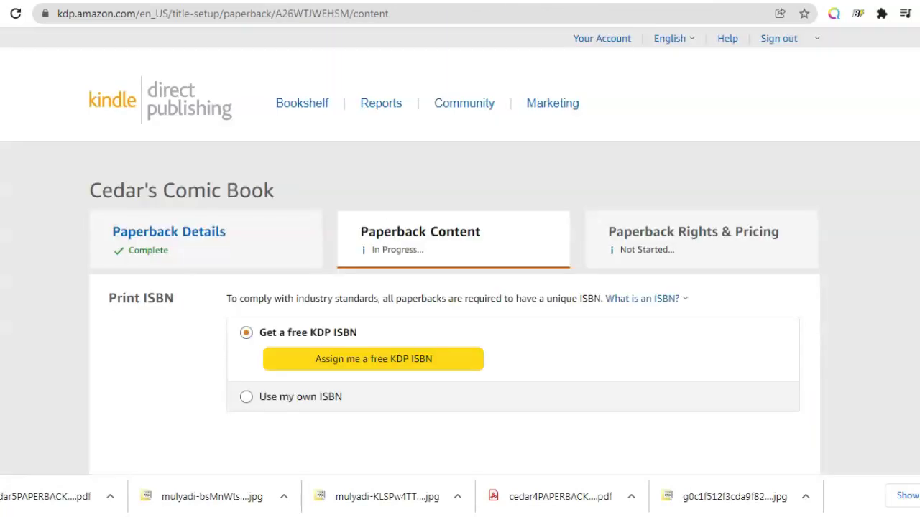
Assign a free KDP ISBN to the book and set its publication date to 01/23/2022
left_click(416, 356)
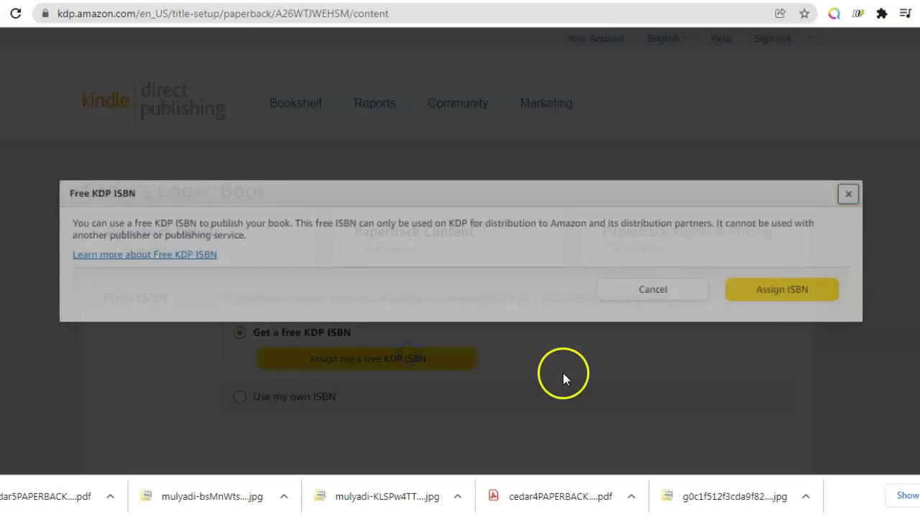
left_click(808, 291)
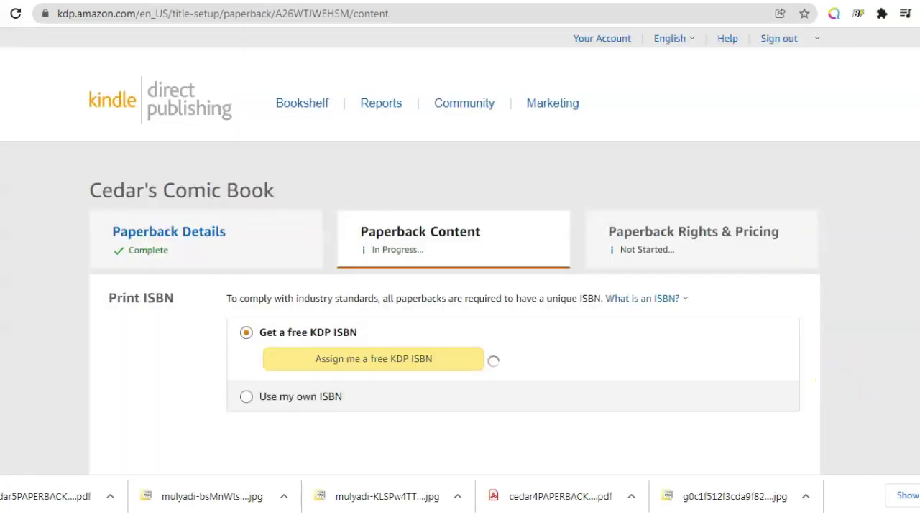
scroll(454, 252, "down", 5)
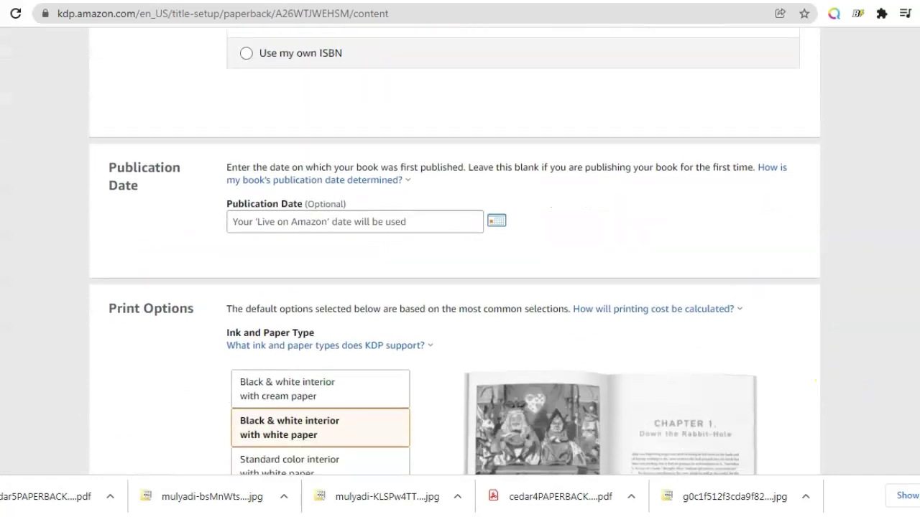
scroll(455, 252, "up", 1)
left_click(497, 296)
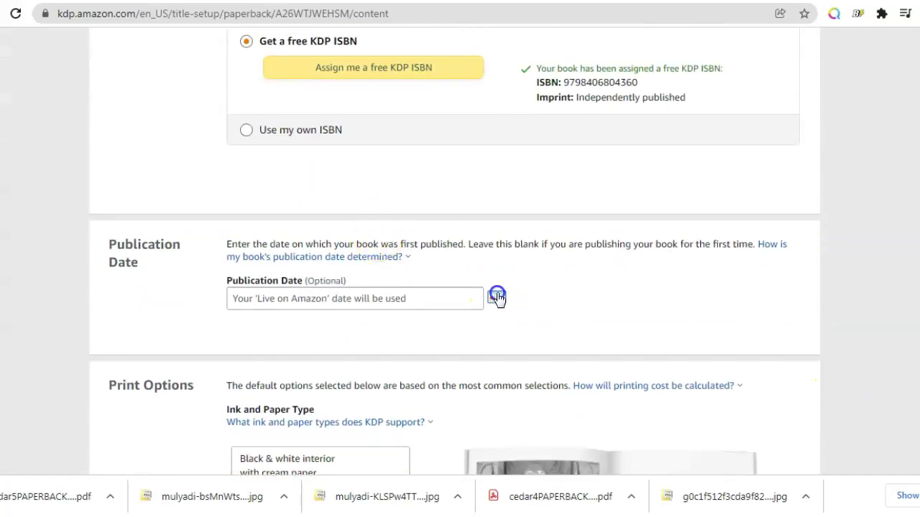
left_click(245, 432)
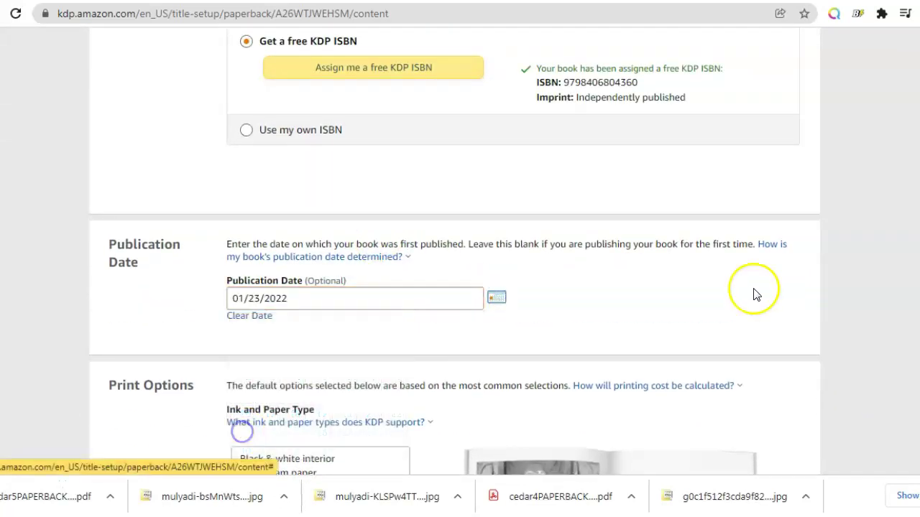
Set the paperback's trim size to 8.5 x 11 in and its bleed setting to Bleed (PDF only)
scroll(505, 280, "down", 7)
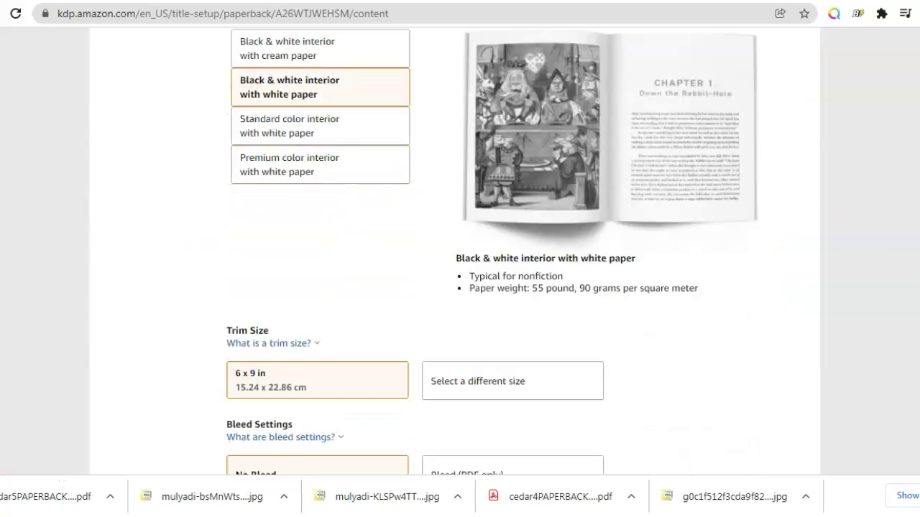
left_click(505, 281)
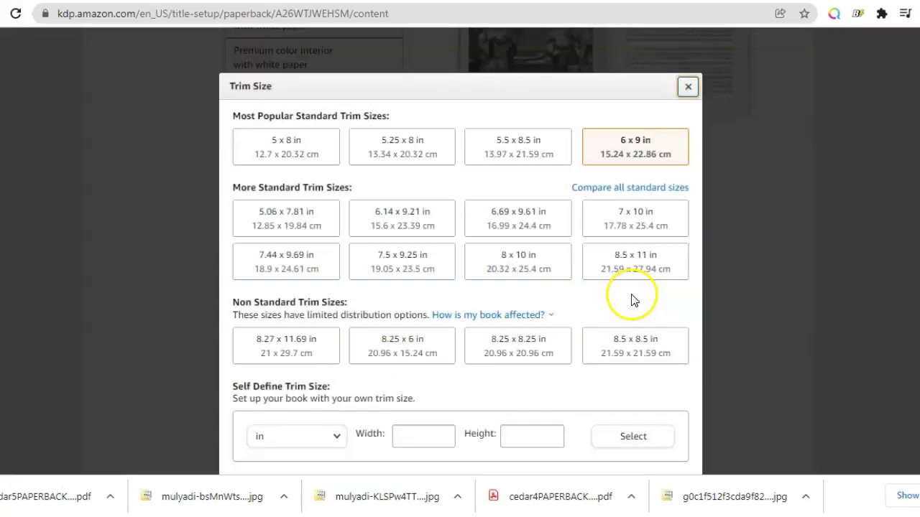
left_click(651, 264)
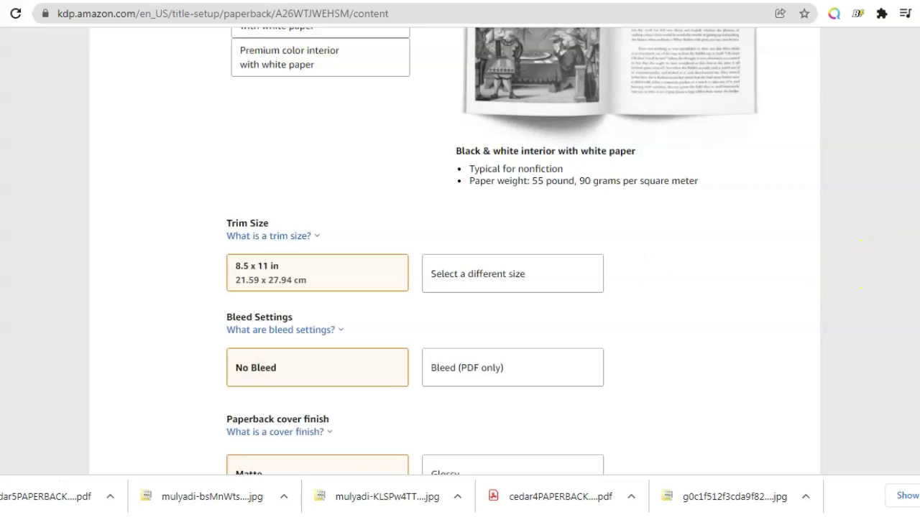
scroll(628, 180, "down", 3)
left_click(481, 136)
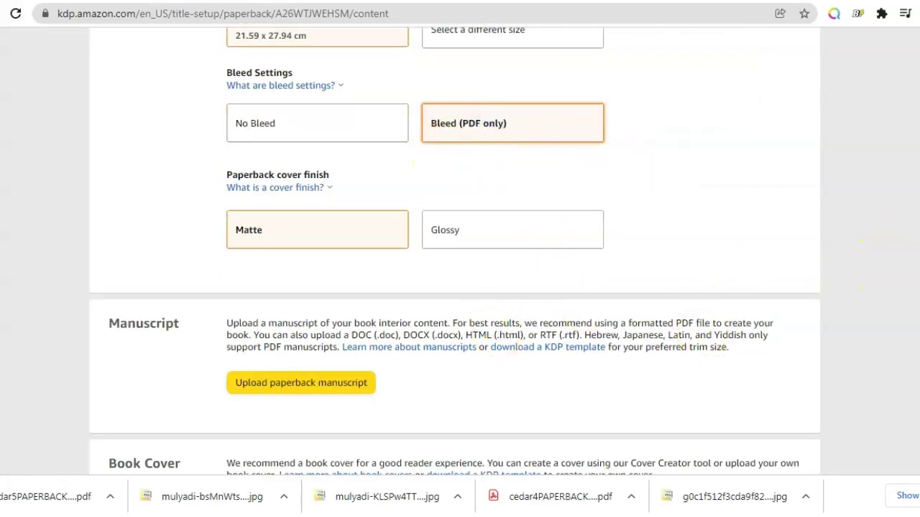
scroll(560, 93, "down", 2)
scroll(559, 94, "up", 1)
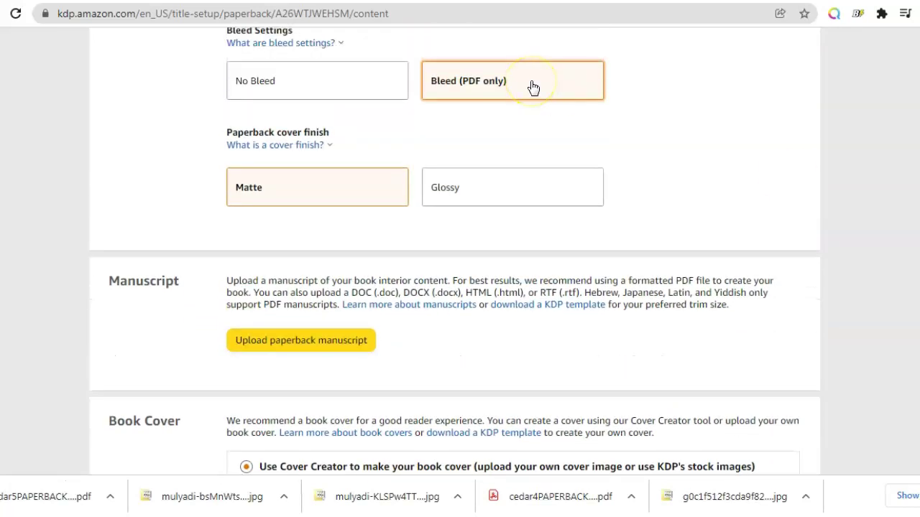
left_click(614, 89)
Switch back to Book Bolt Designer and view the Interior Generator
left_click(338, 345)
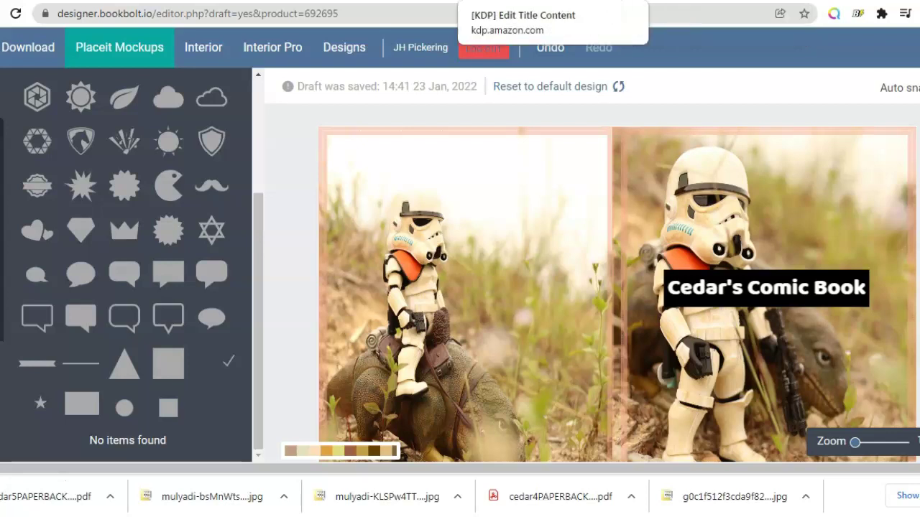
left_click(203, 48)
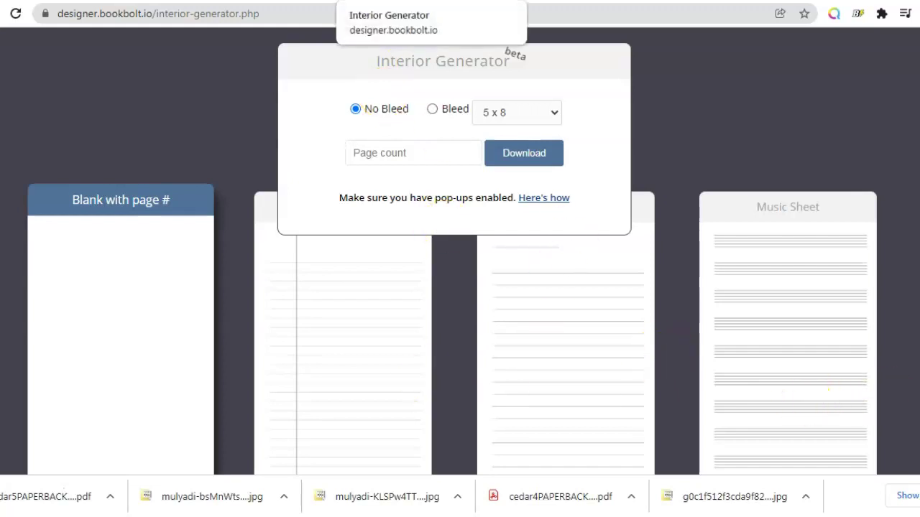
Switch back to Kindle Direct Publishing and upload ComicBook1_8_5x11_150_bleed.pdf from the Desktop as the paperback manuscript
left_click(553, 2)
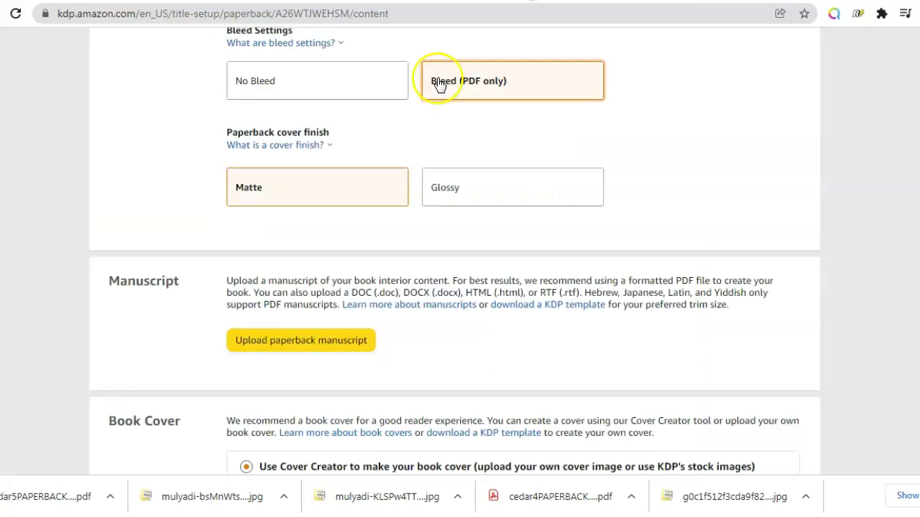
left_click(330, 341)
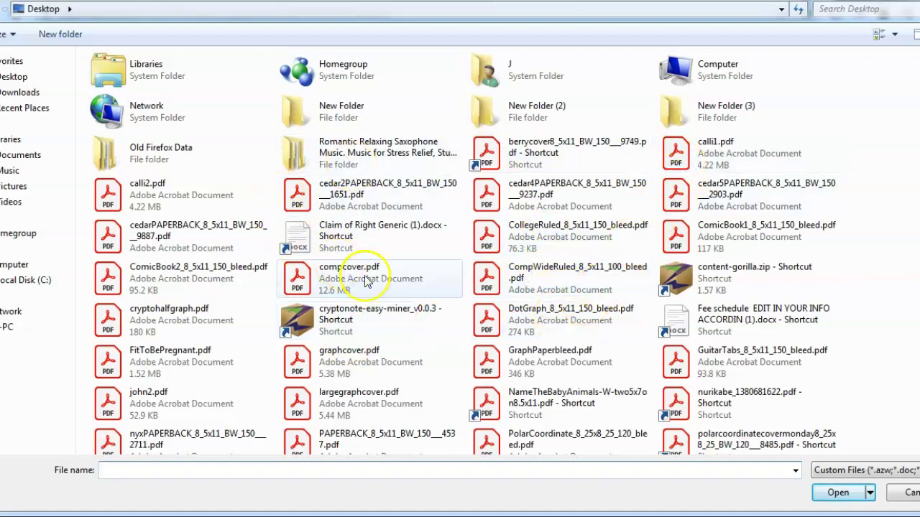
left_click(13, 77)
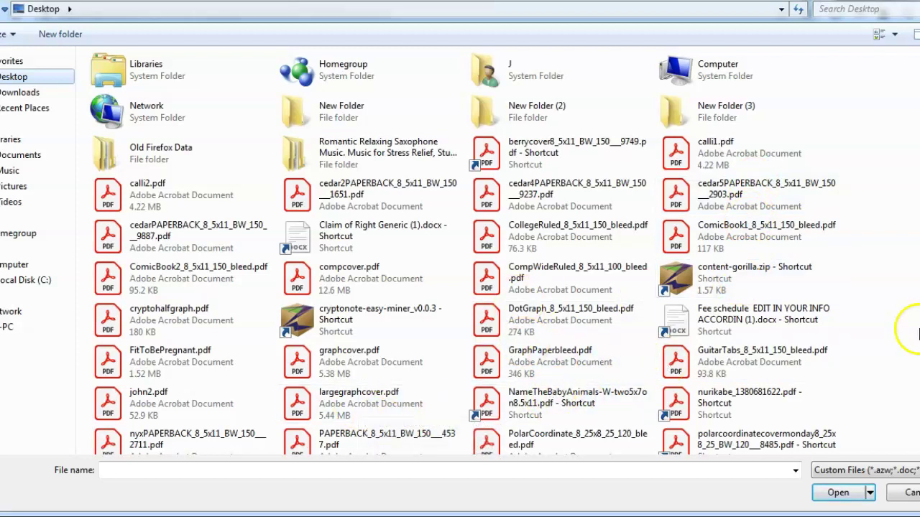
scroll(462, 251, "down", 3)
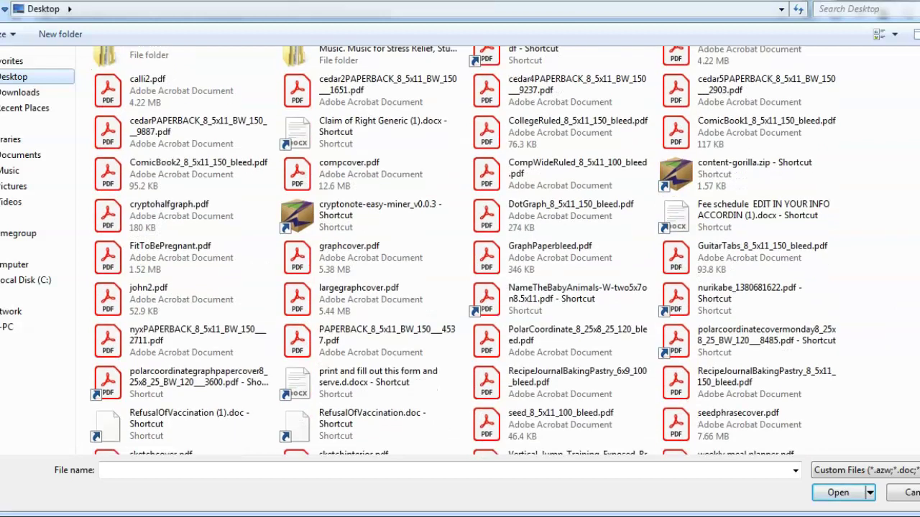
scroll(462, 250, "up", 3)
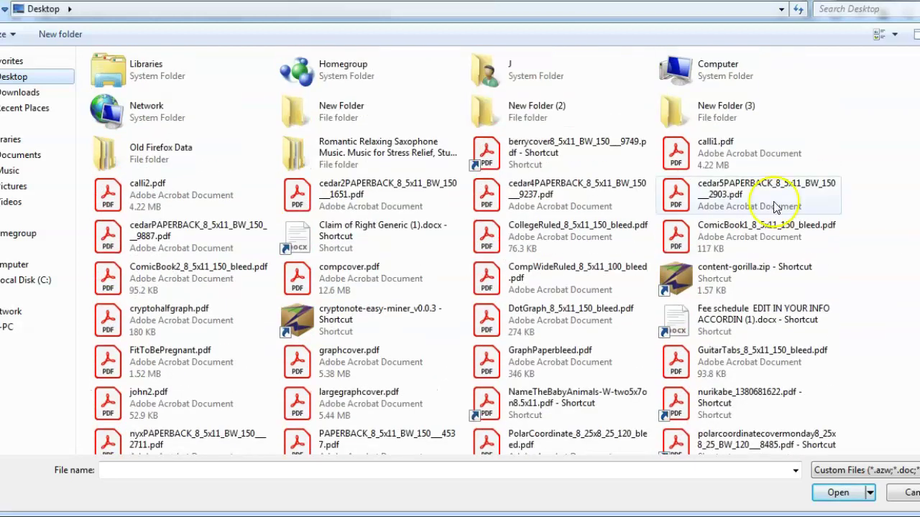
left_click(728, 238)
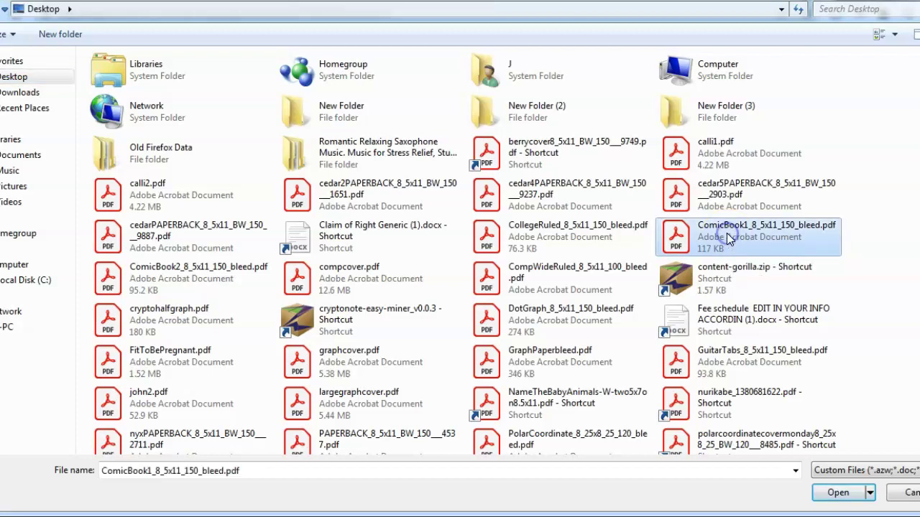
left_click(839, 493)
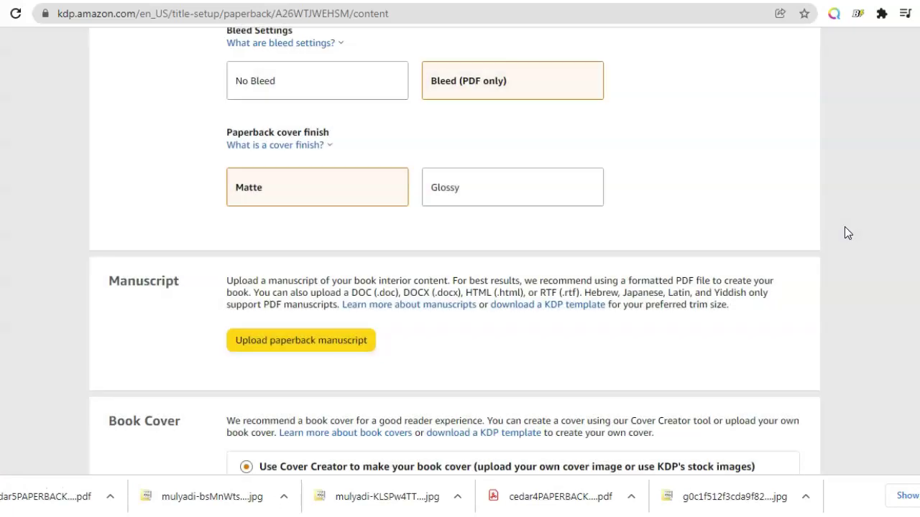
left_click(817, 237)
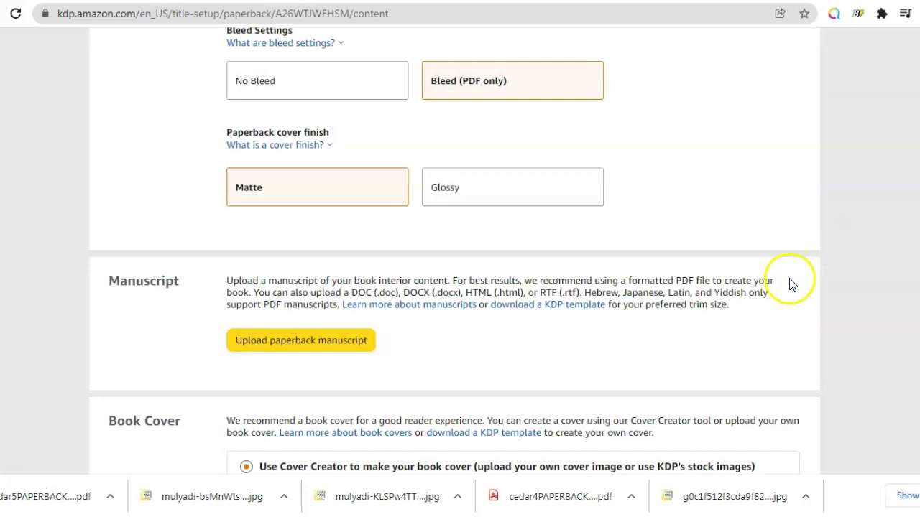
Choose to upload a print-ready cover and upload cedar5PAPERBACK_8_5x11_BW_150___2903.pdf from the Desktop as the book cover
scroll(460, 251, "down", 1)
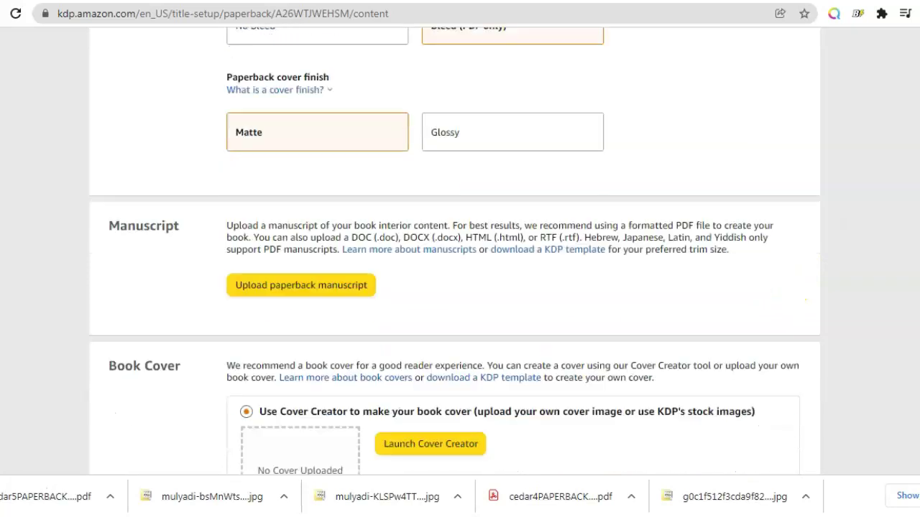
scroll(668, 261, "down", 2)
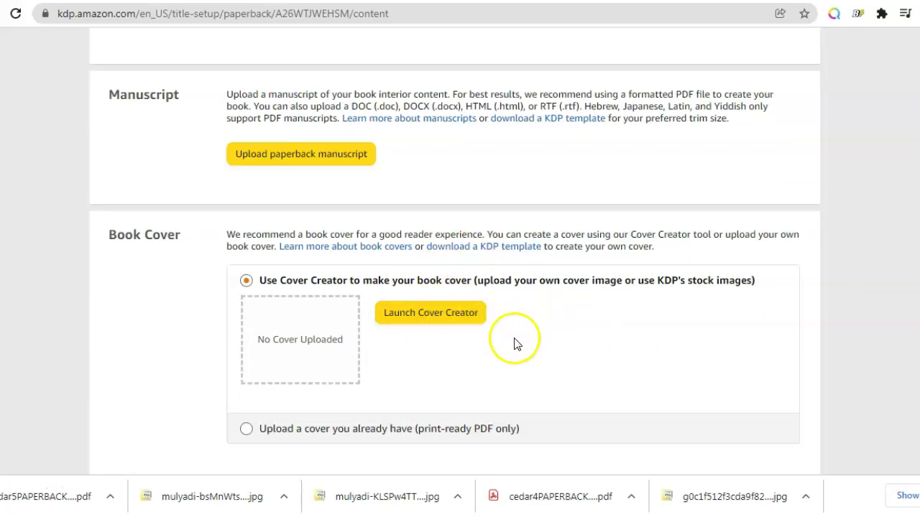
scroll(455, 250, "down", 1)
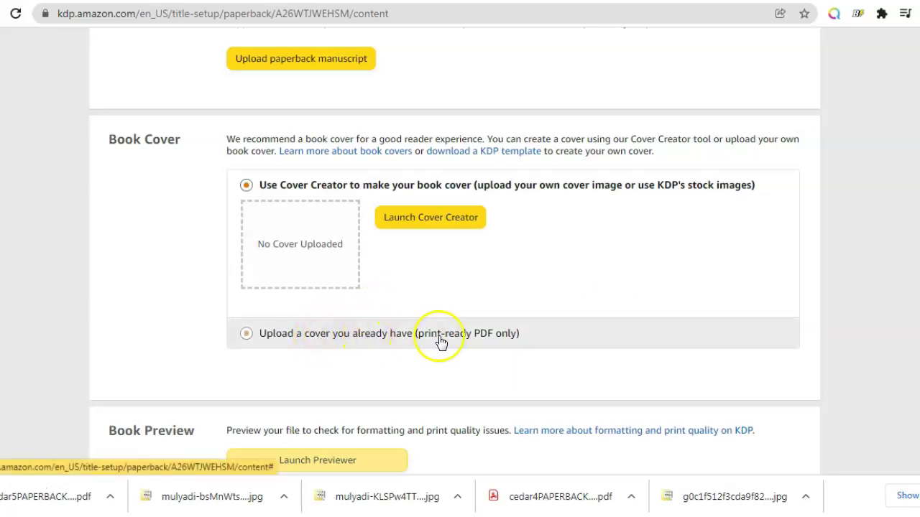
left_click(246, 334)
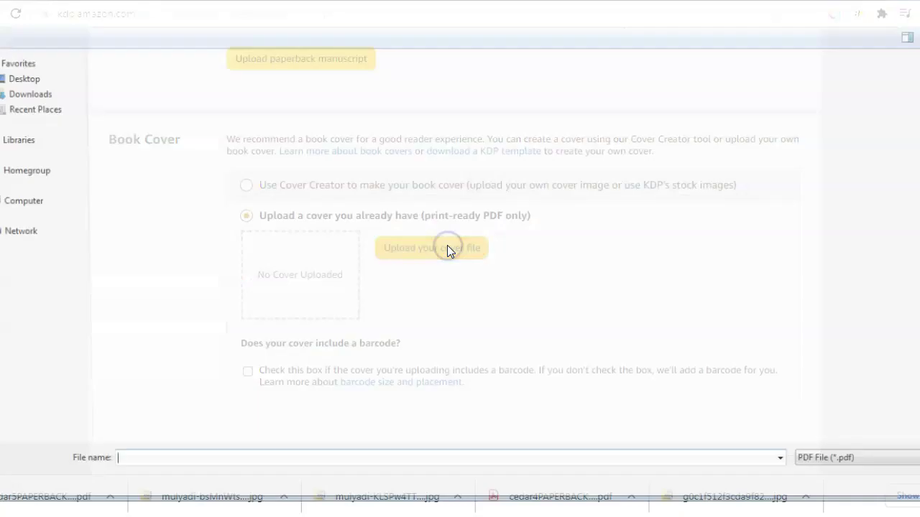
left_click(253, 231)
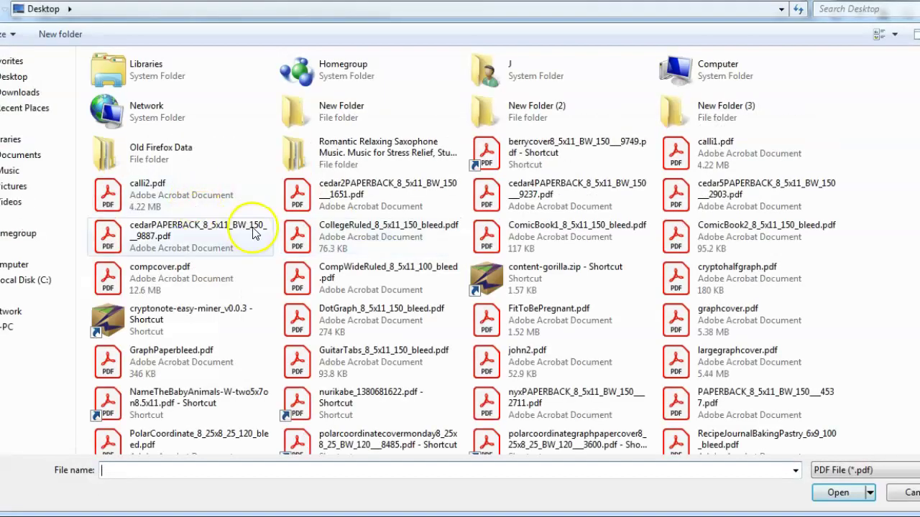
left_click(711, 194)
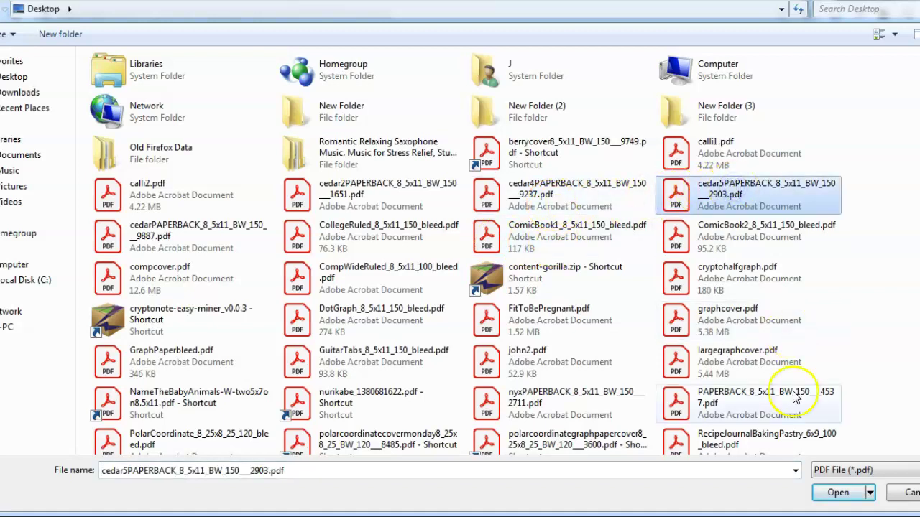
left_click(836, 493)
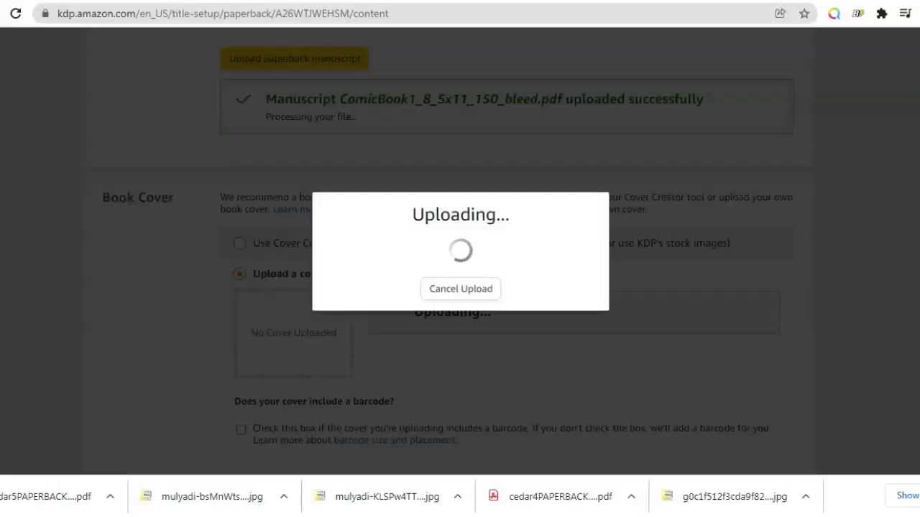
scroll(460, 251, "down", 3)
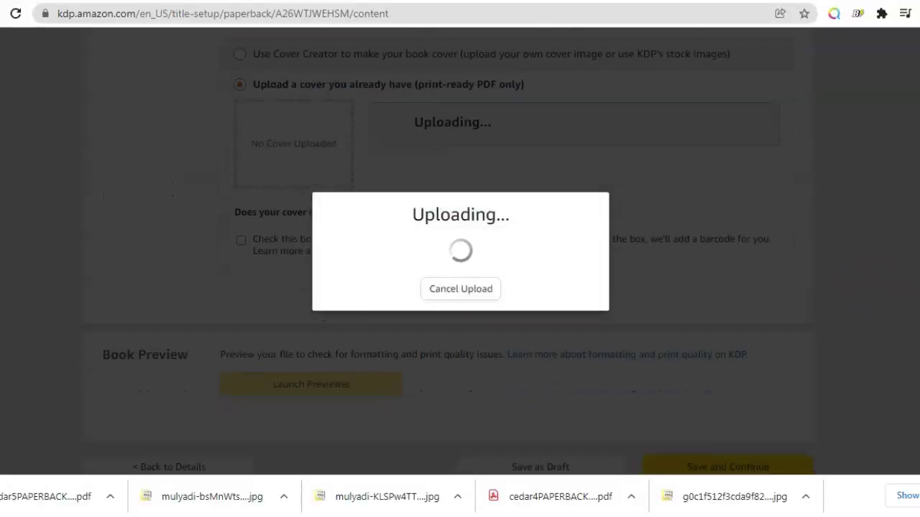
scroll(460, 251, "down", 2)
scroll(460, 252, "up", 2)
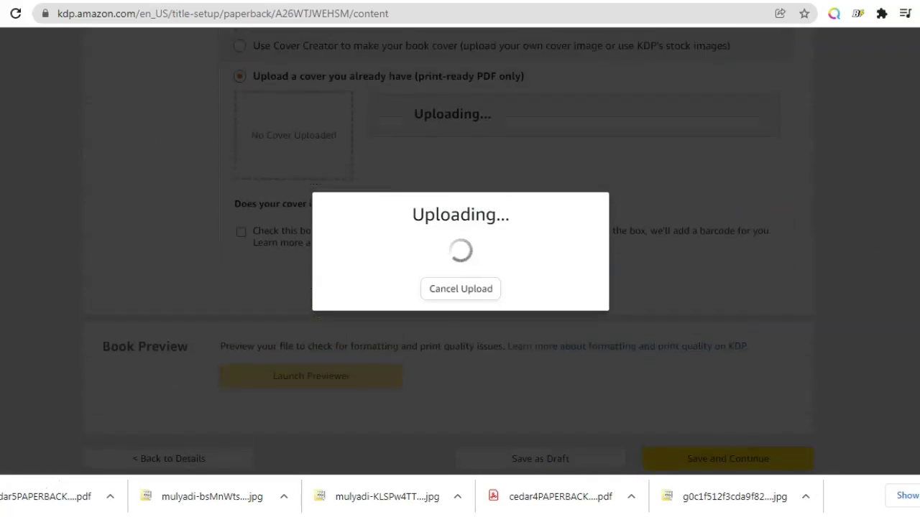
scroll(866, 370, "down", 1)
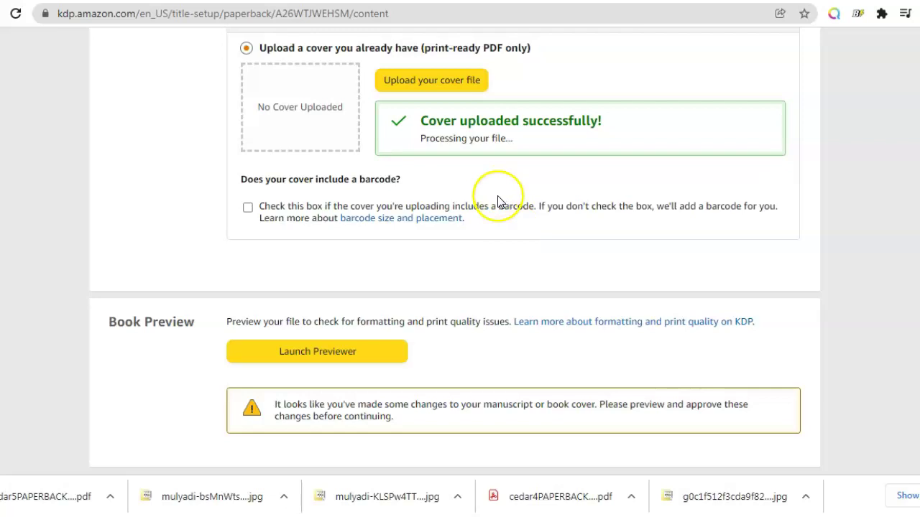
Launch the Print Previewer for the uploaded manuscript and cover, check the full cover, and approve the book
scroll(659, 188, "up", 4)
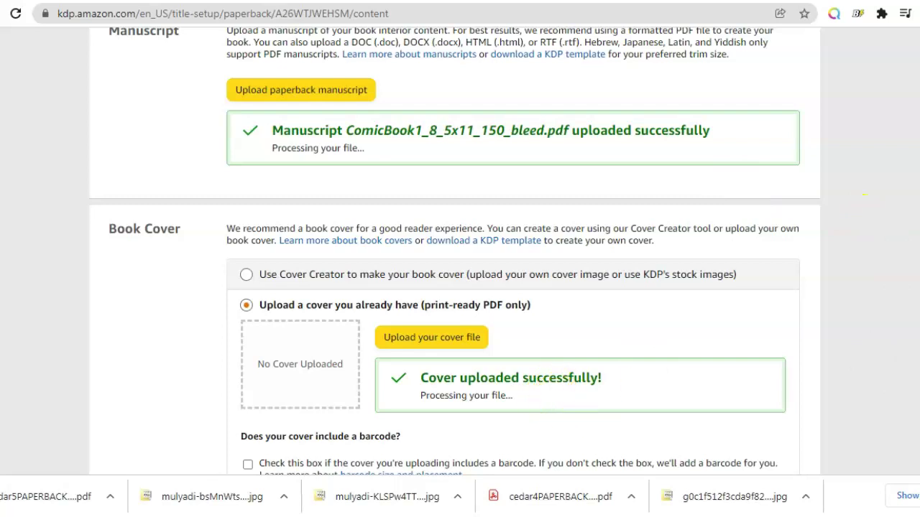
scroll(455, 251, "down", 5)
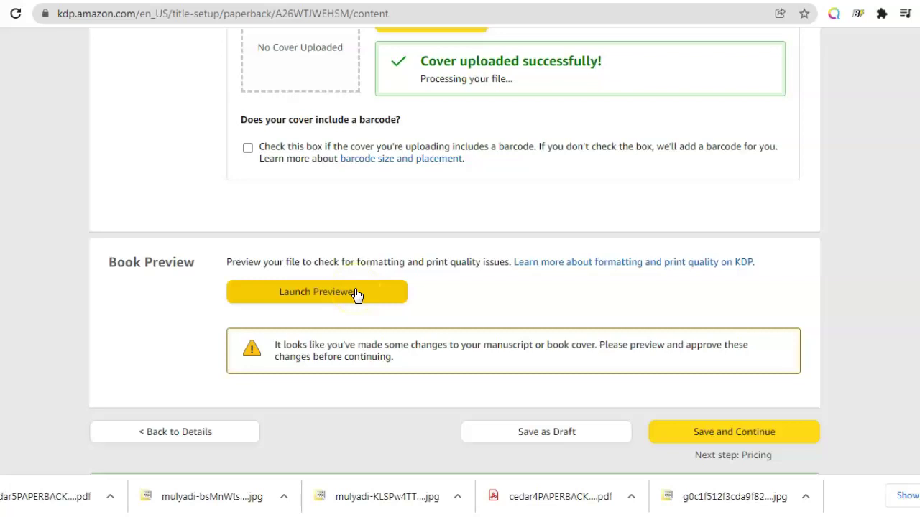
left_click(363, 297)
left_click(381, 296)
left_click(381, 294)
left_click(19, 491)
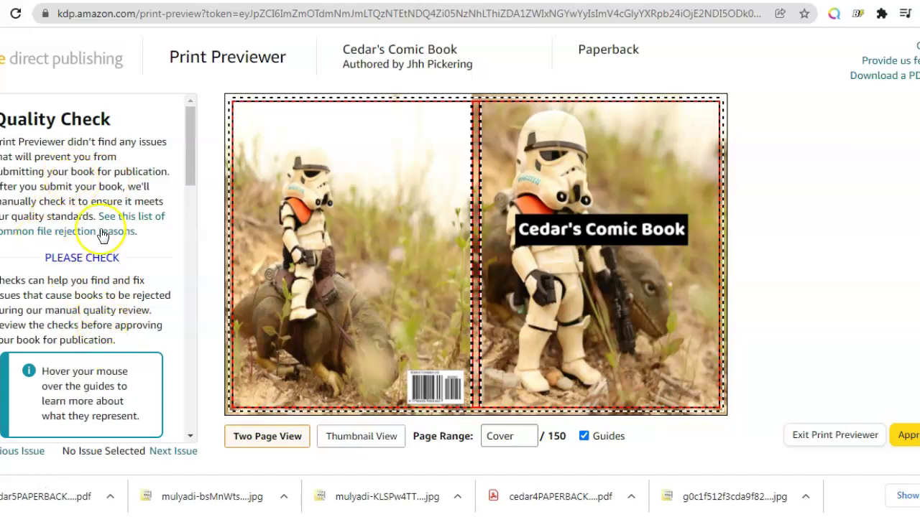
mouse_move(435, 273)
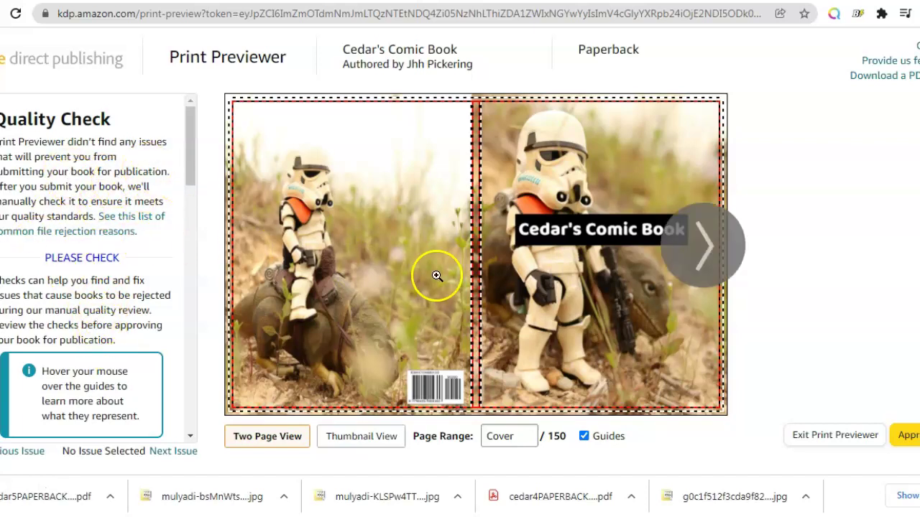
left_click(906, 441)
left_click(824, 440)
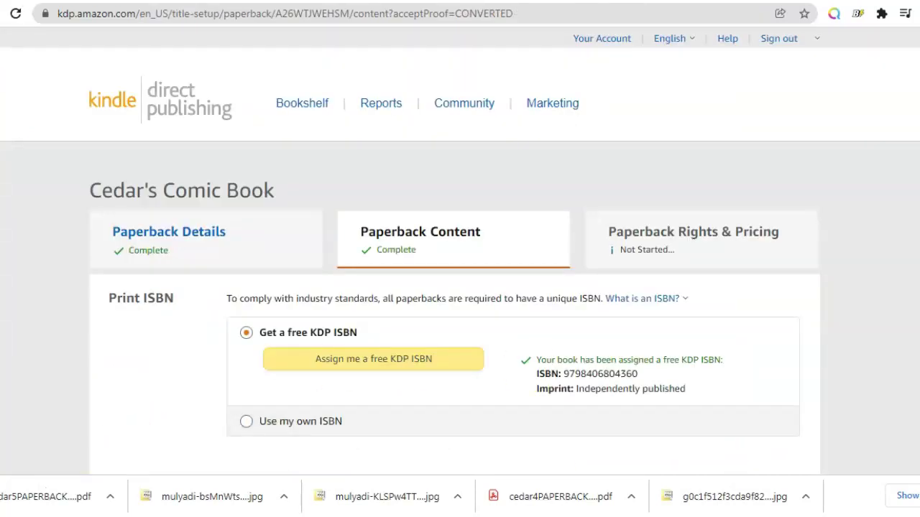
Save the completed Paperback Content page and continue to Paperback Rights & Pricing
scroll(454, 251, "down", 15)
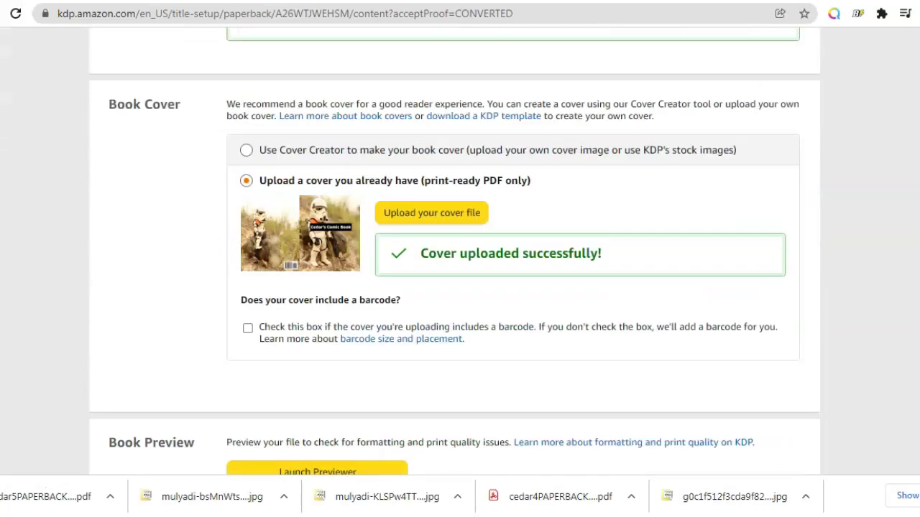
scroll(459, 252, "down", 10)
left_click(786, 299)
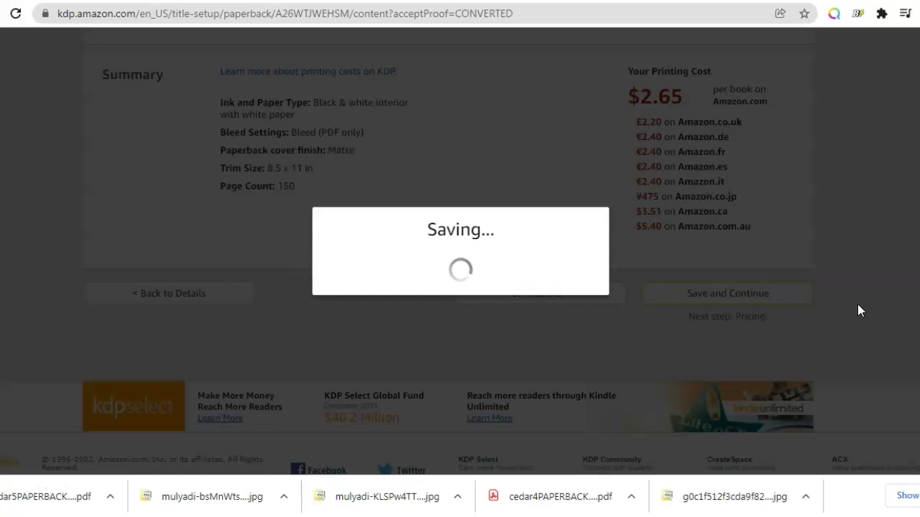
left_click(758, 306)
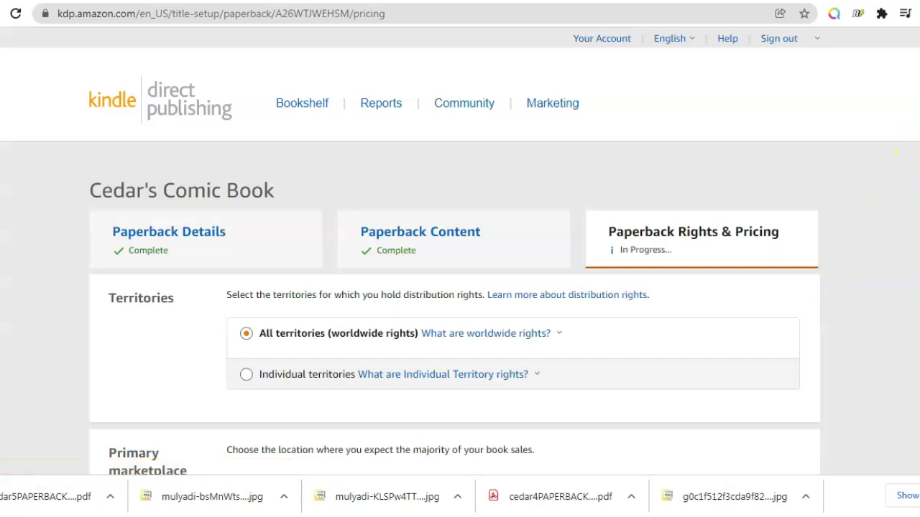
Set the Amazon.com list price of the paperback to 5.99 USD
scroll(460, 287, "down", 6)
left_click(368, 229)
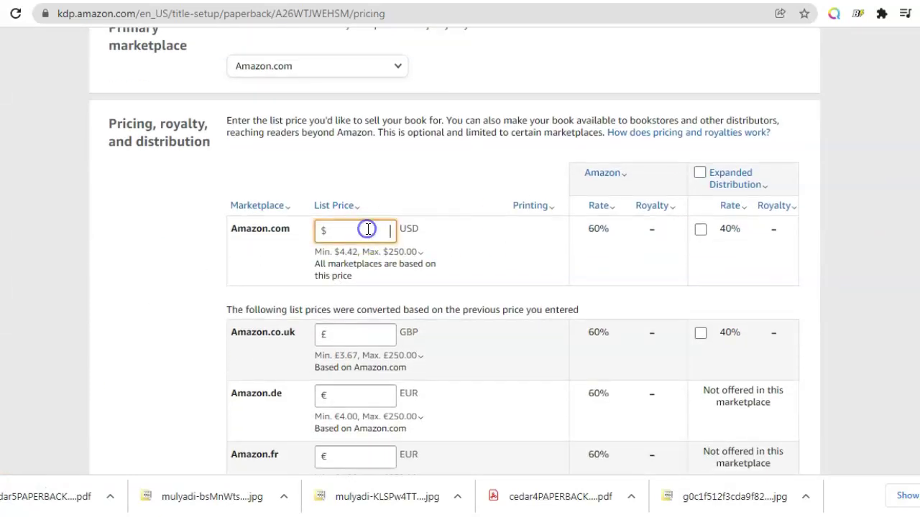
type("5.99")
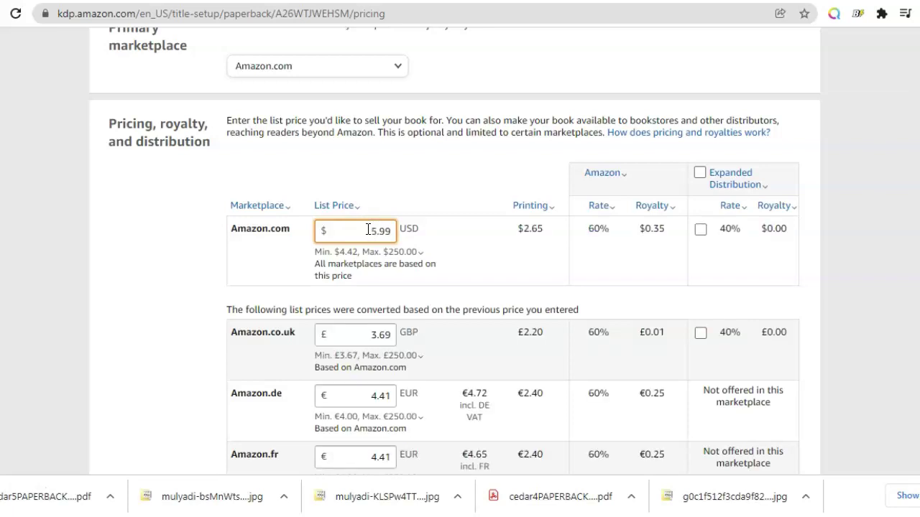
left_click(379, 231)
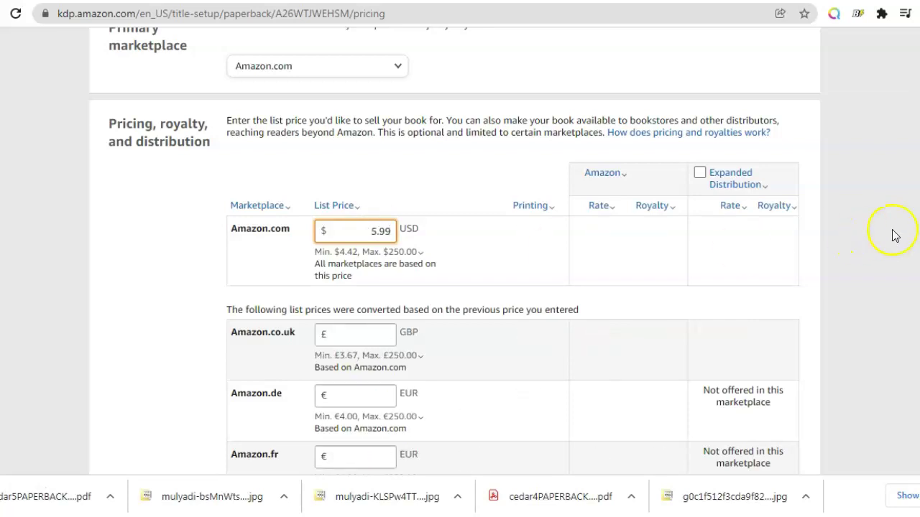
left_click(625, 256)
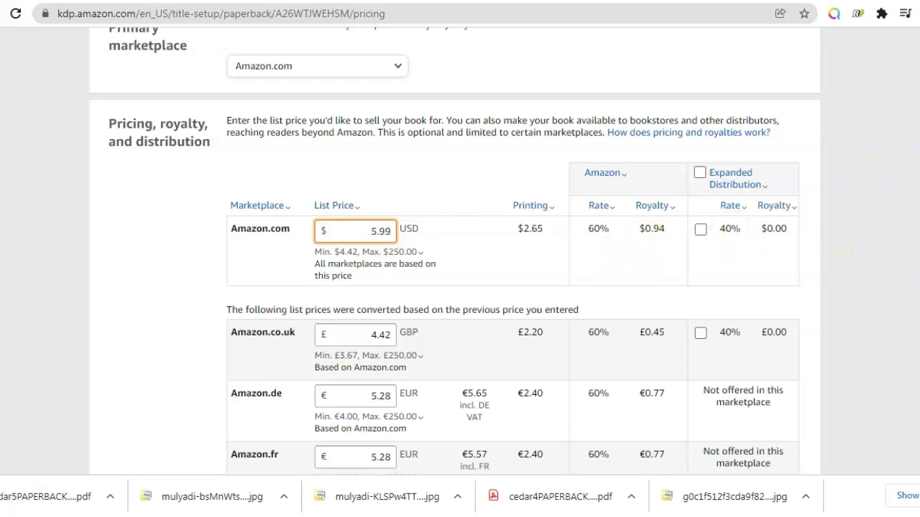
Review the converted list prices and royalties for the other marketplaces, the Amazon.com price, and the terms above the publish option
scroll(846, 252, "down", 3)
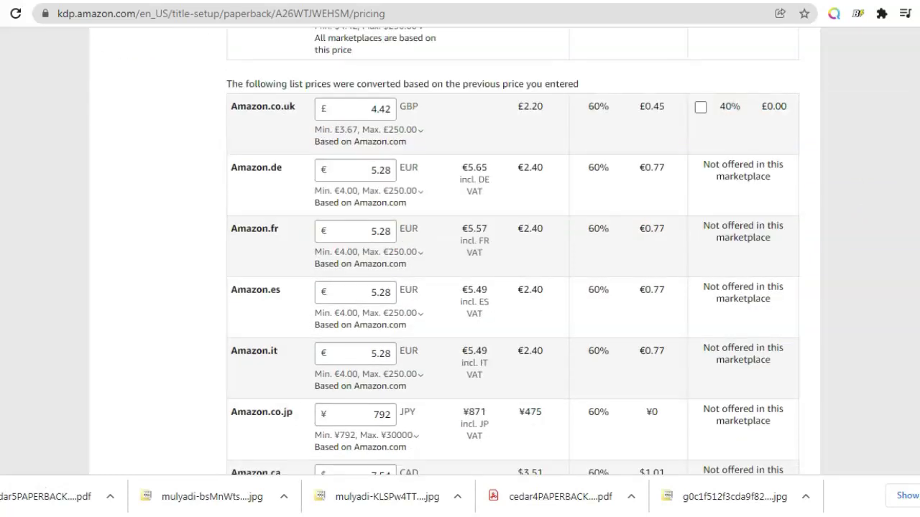
scroll(513, 252, "down", 4)
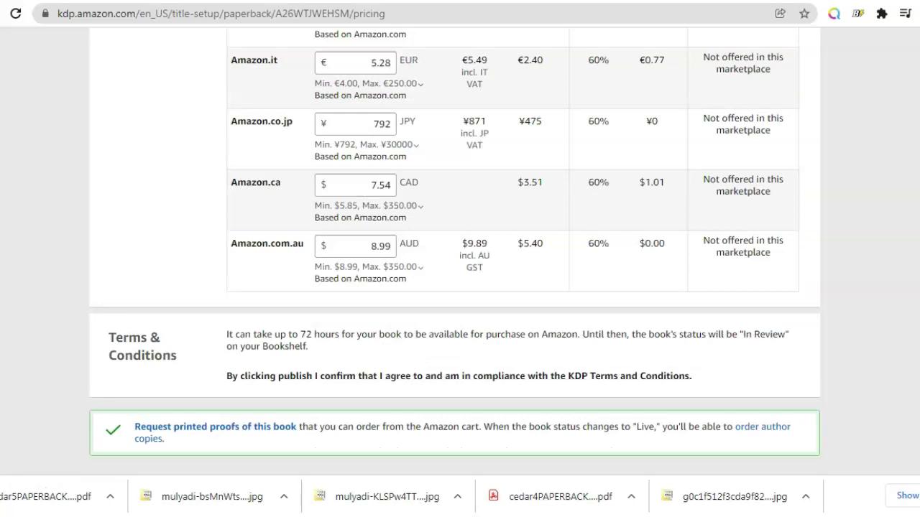
scroll(460, 251, "down", 3)
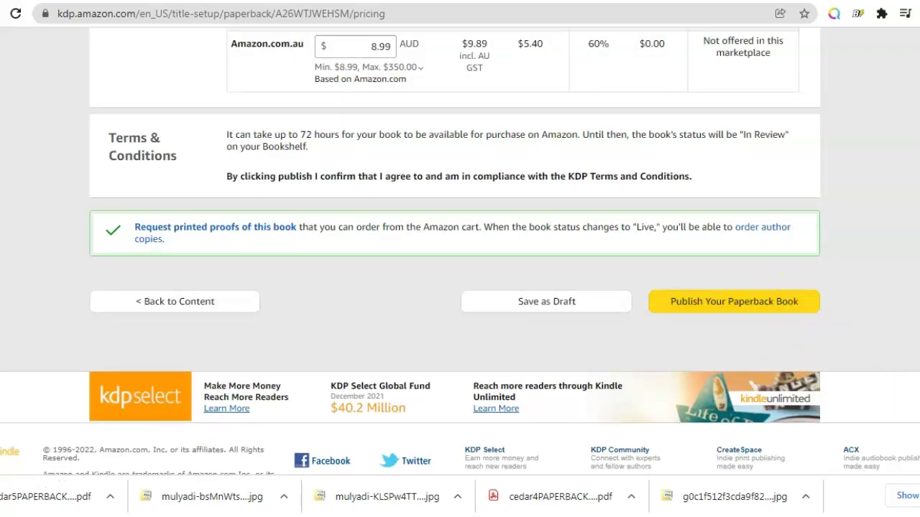
scroll(394, 220, "up", 12)
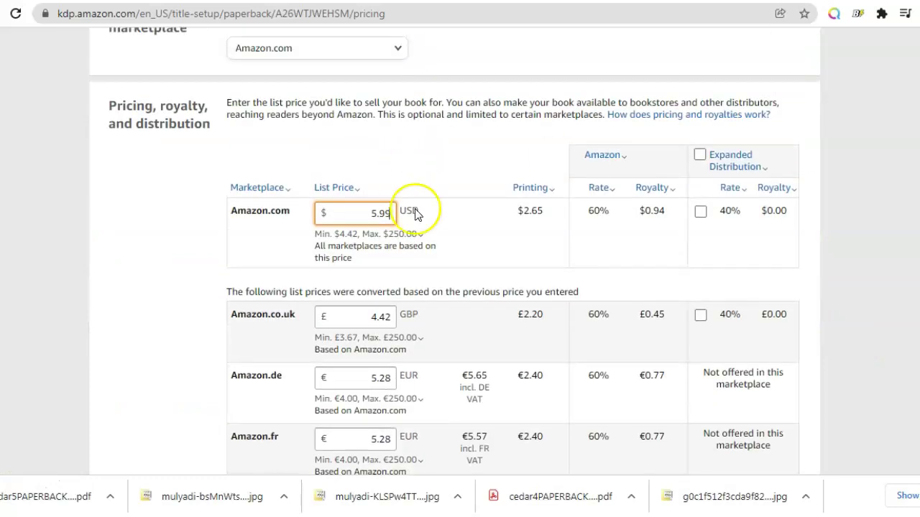
left_click(383, 215)
left_click(383, 214)
scroll(862, 365, "down", 9)
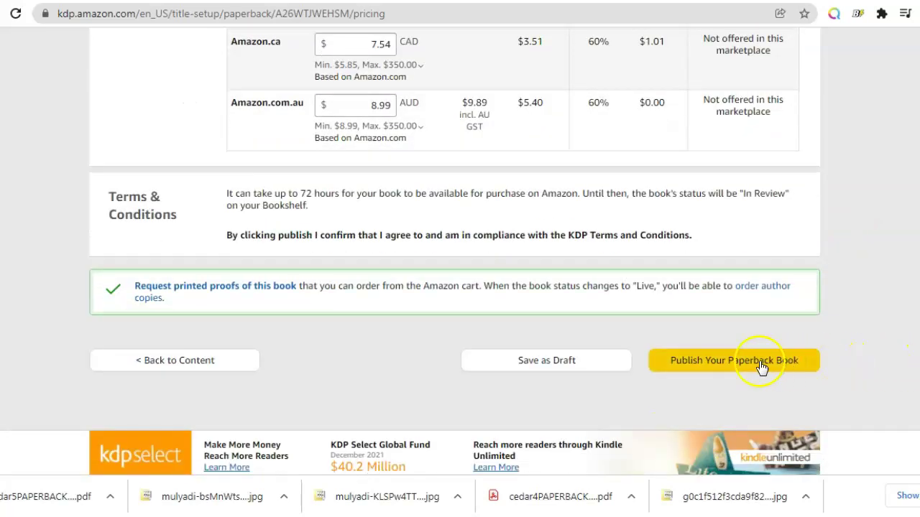
Recheck the list prices on the Paperback Rights & Pricing page and publish the paperback book
scroll(460, 252, "up", 10)
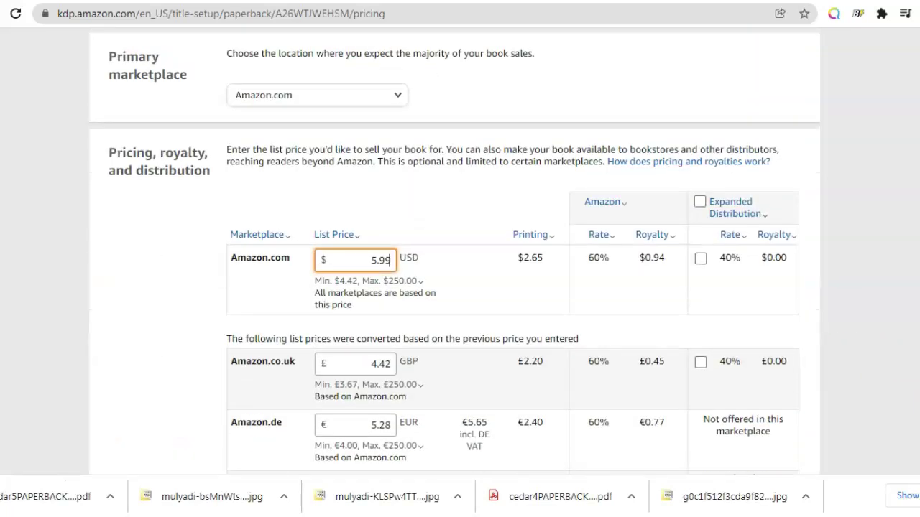
scroll(460, 251, "down", 6)
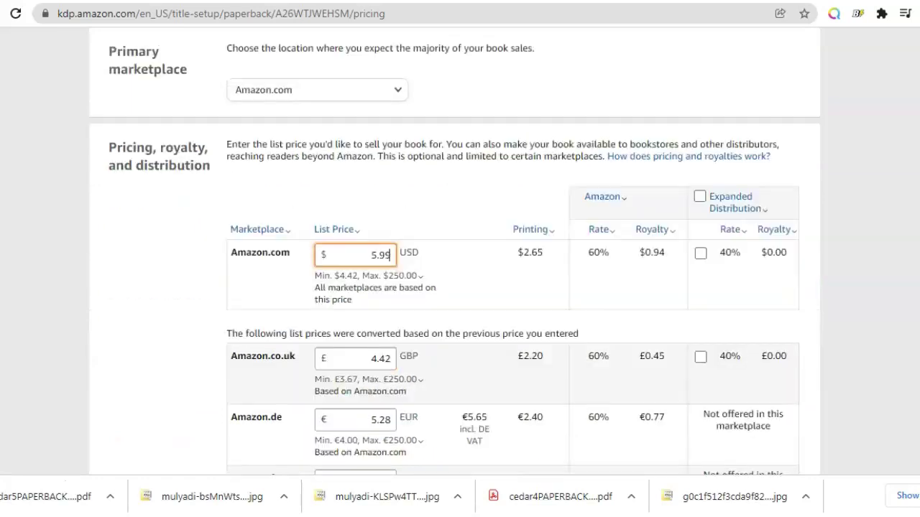
scroll(460, 252, "down", 5)
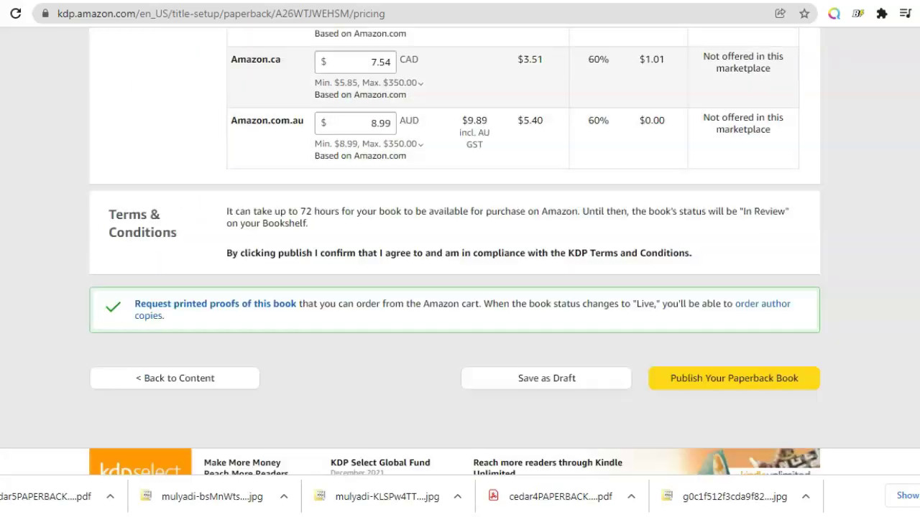
left_click(751, 382)
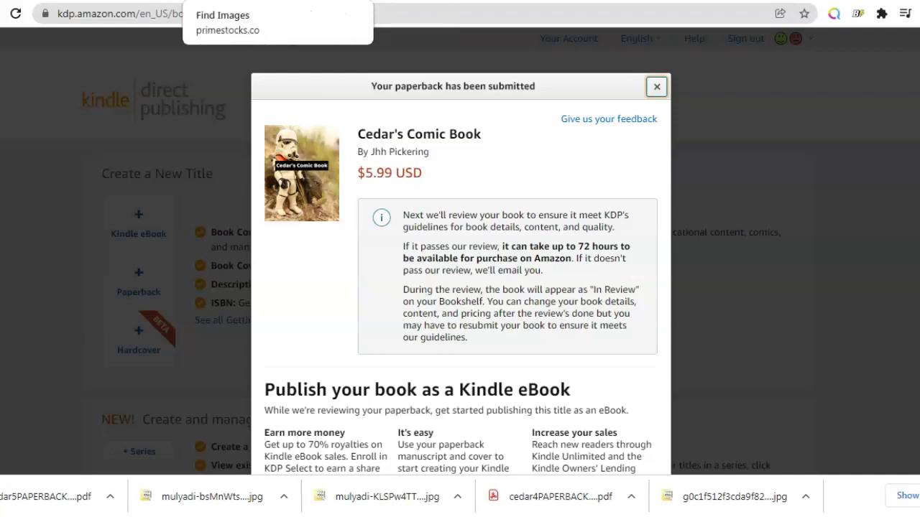
Revisit the Prime Stocks images, Book Bolt tutorials, Book Bolt Lister store page, its saved profile, and the exported cover PDF
left_click(237, 2)
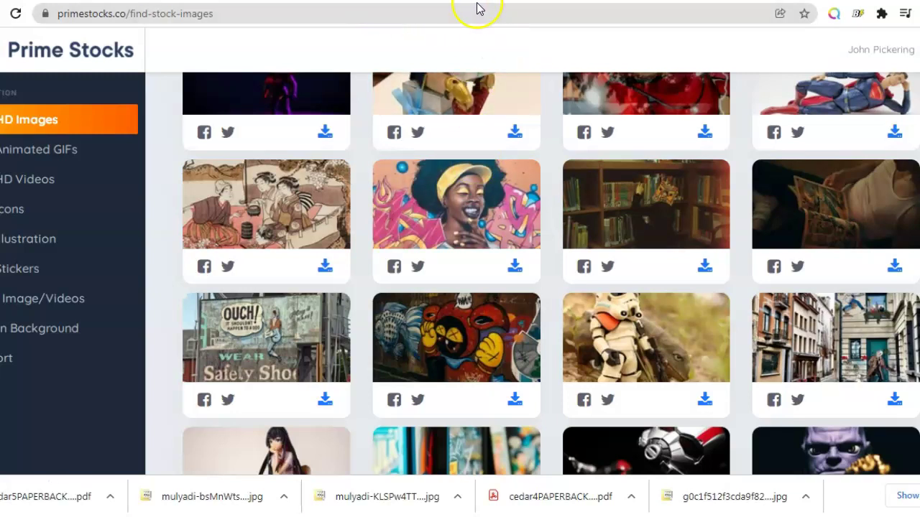
key("ctrl+Tab")
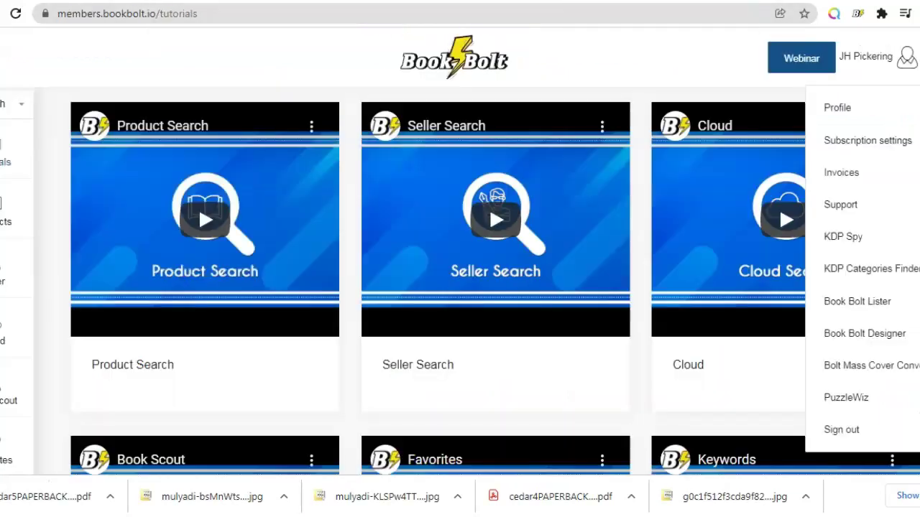
left_click(702, 72)
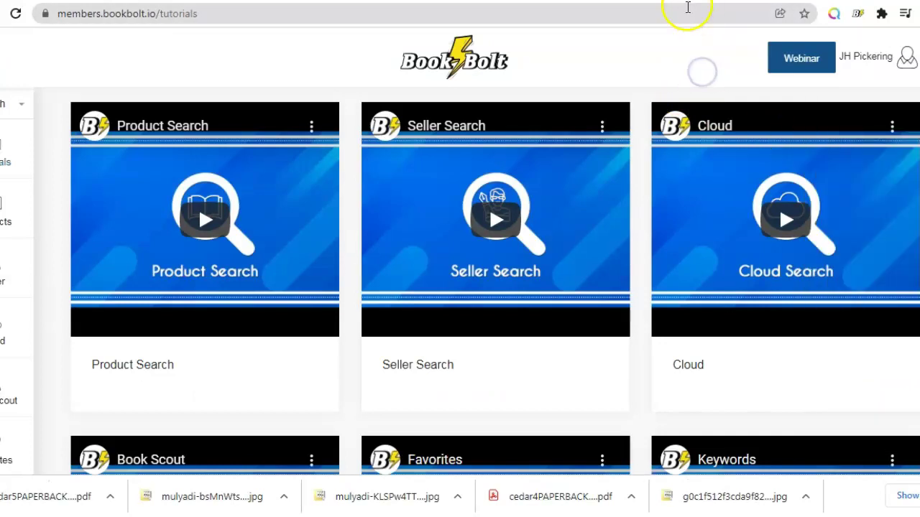
key("ctrl+Tab")
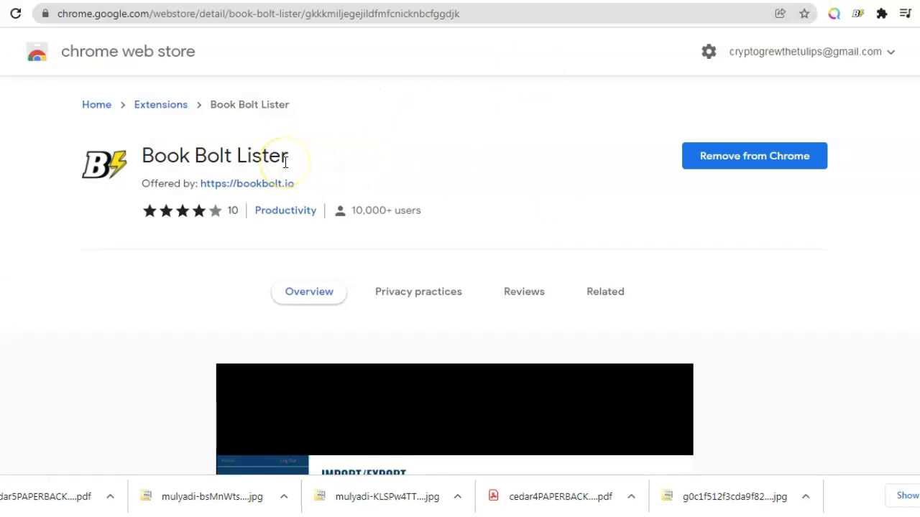
key("ctrl+Tab")
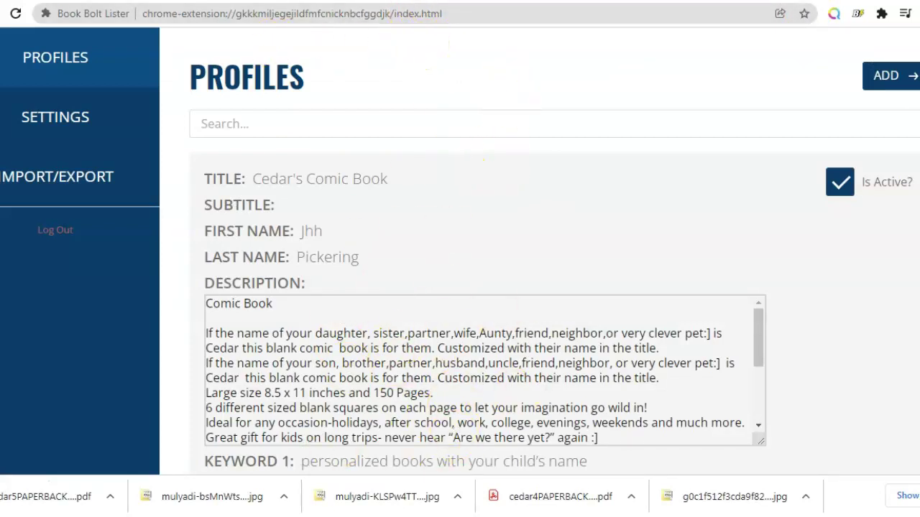
left_click(424, 1)
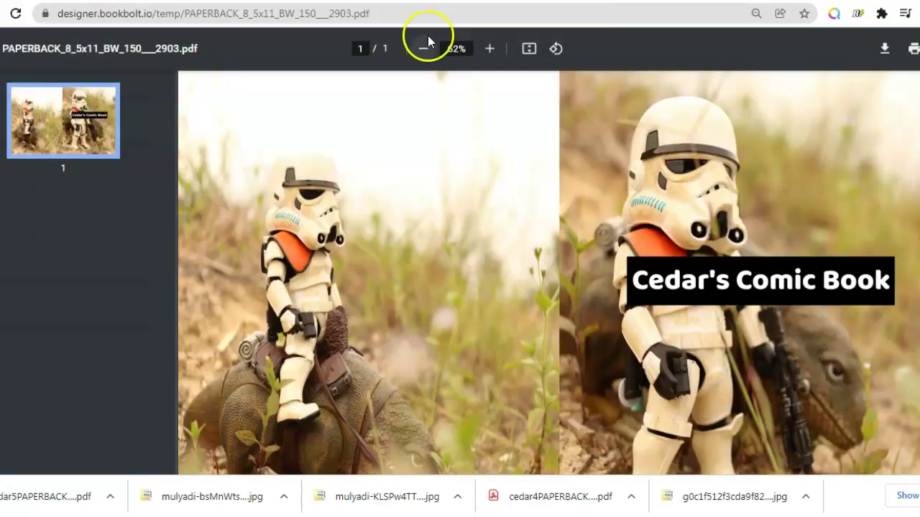